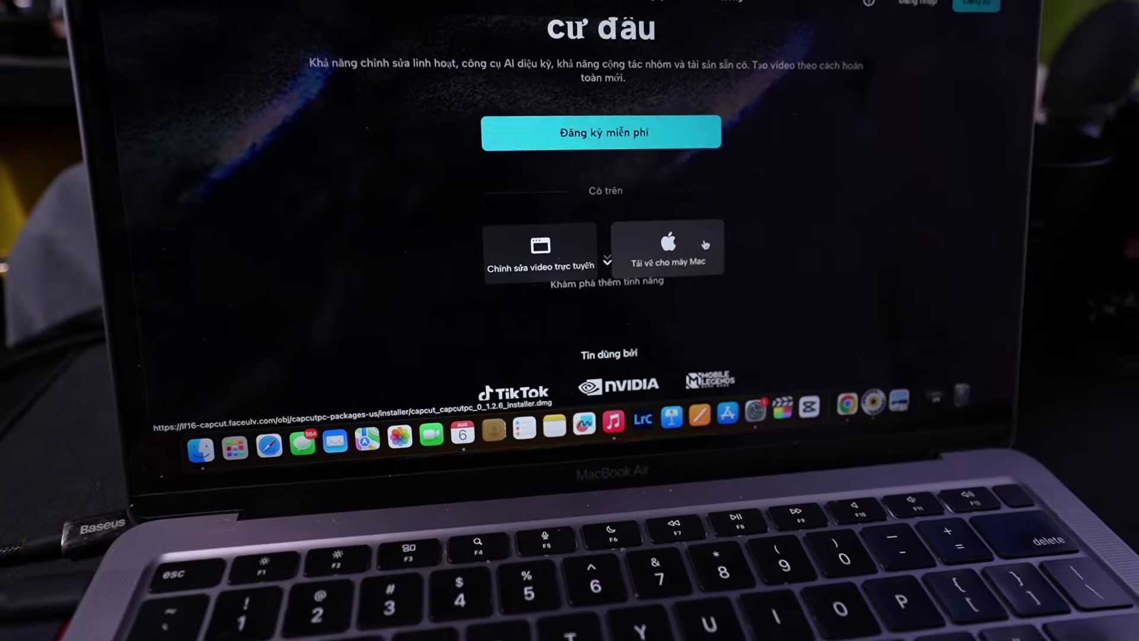
# Download the CapCut installer for Mac from the CapCut website
pyautogui.click(694, 232)
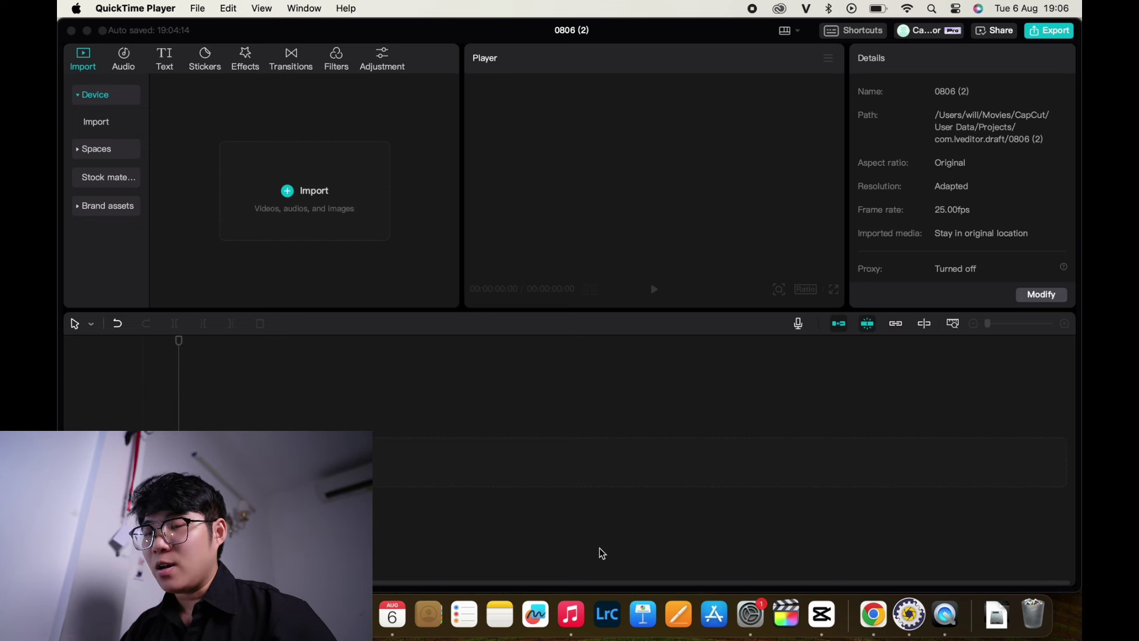
pyautogui.click(784, 31)
pyautogui.click(784, 31)
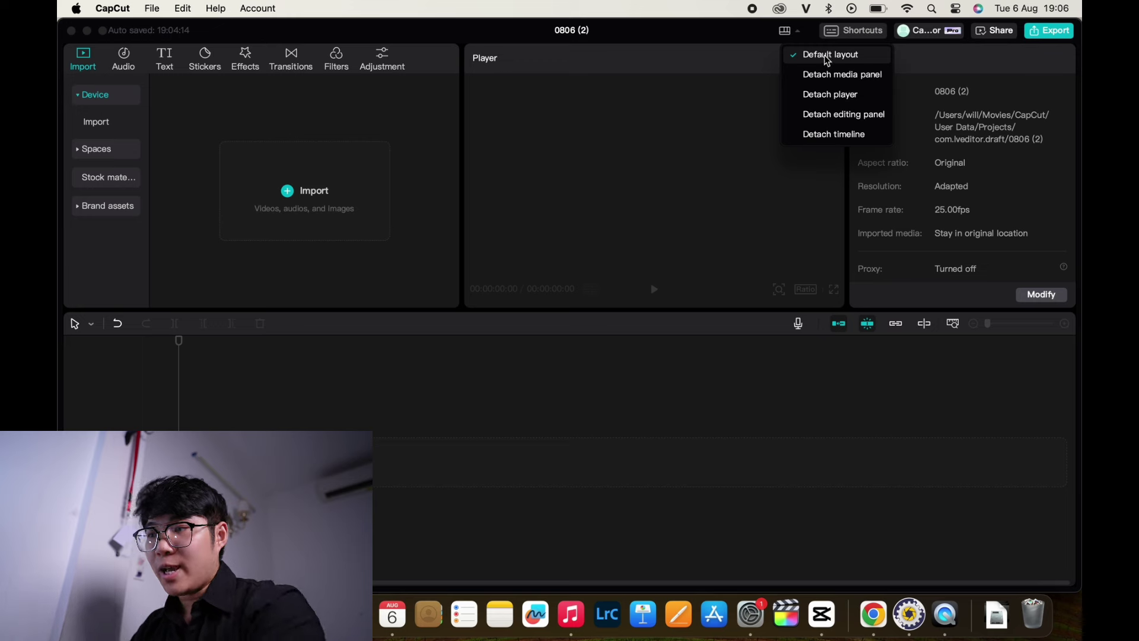
pyautogui.click(796, 33)
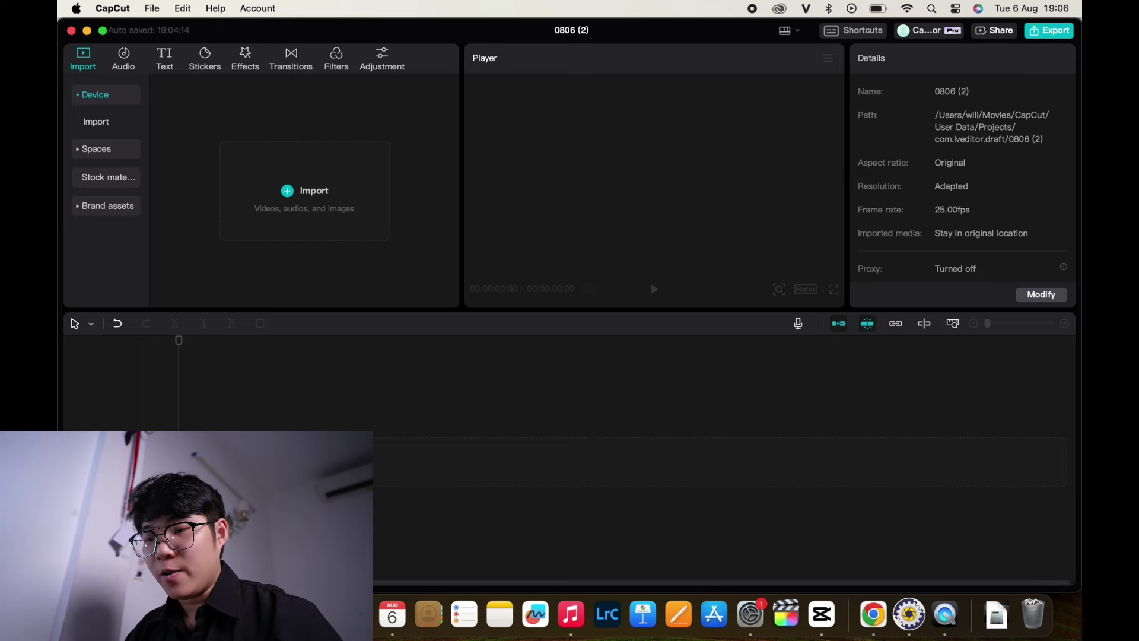
# Switch to Finder and open the CLIP folder inside the wedding project on the KINGSTON drive
pyautogui.press('super+Tab')
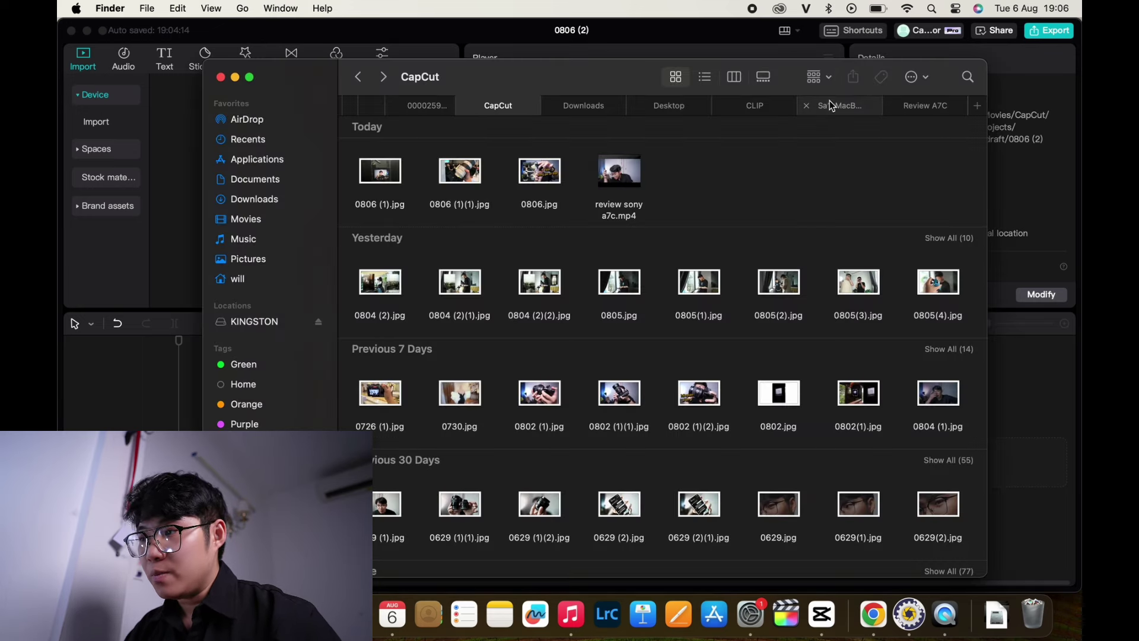
pyautogui.click(930, 109)
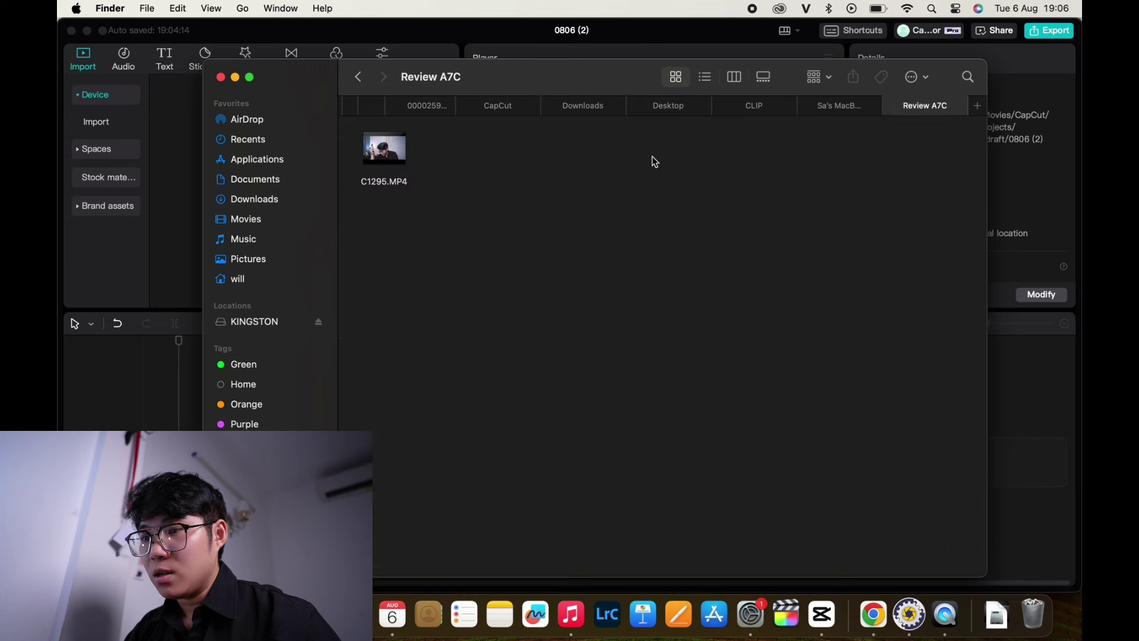
pyautogui.hscroll(-3, 617, 101)
pyautogui.click(600, 107)
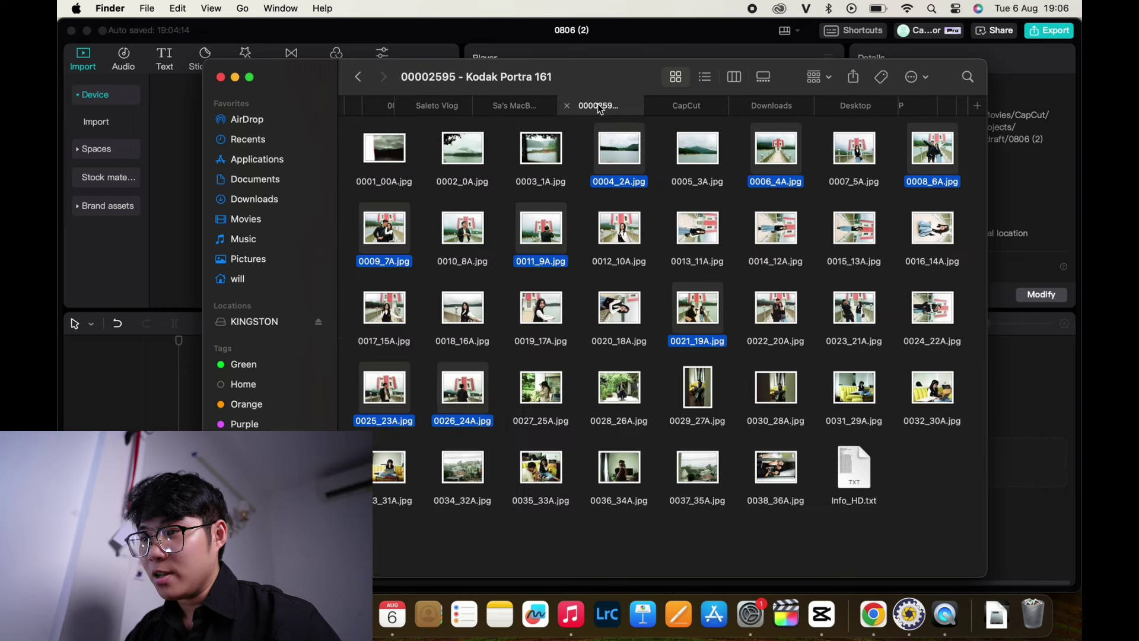
pyautogui.hscroll(-3, 511, 102)
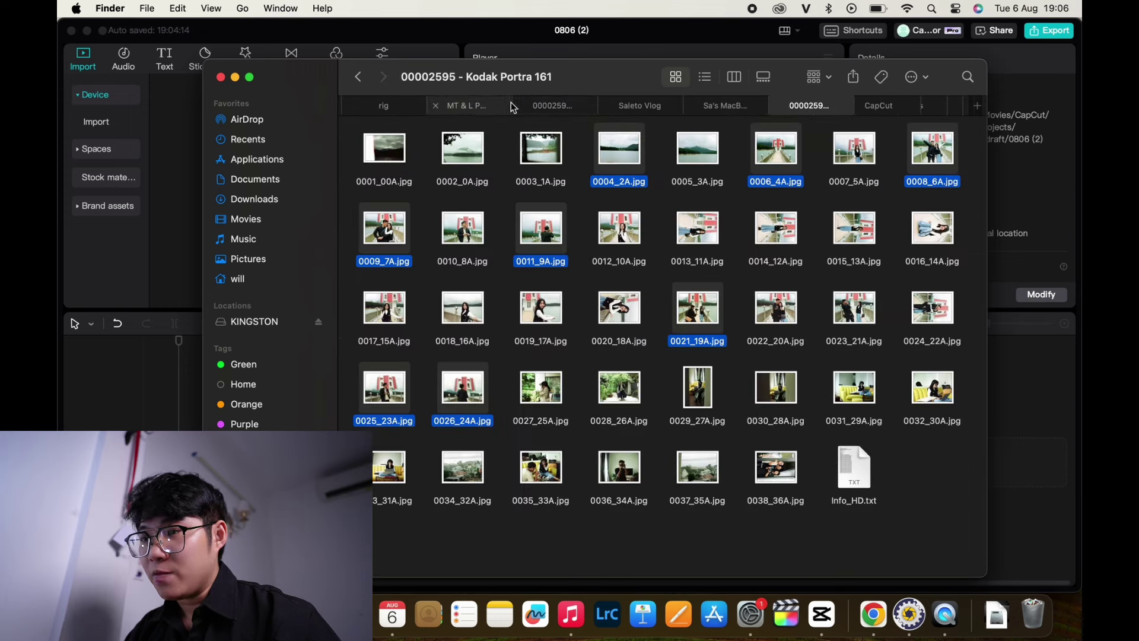
pyautogui.click(247, 323)
pyautogui.click(374, 237)
pyautogui.doubleClick(373, 238)
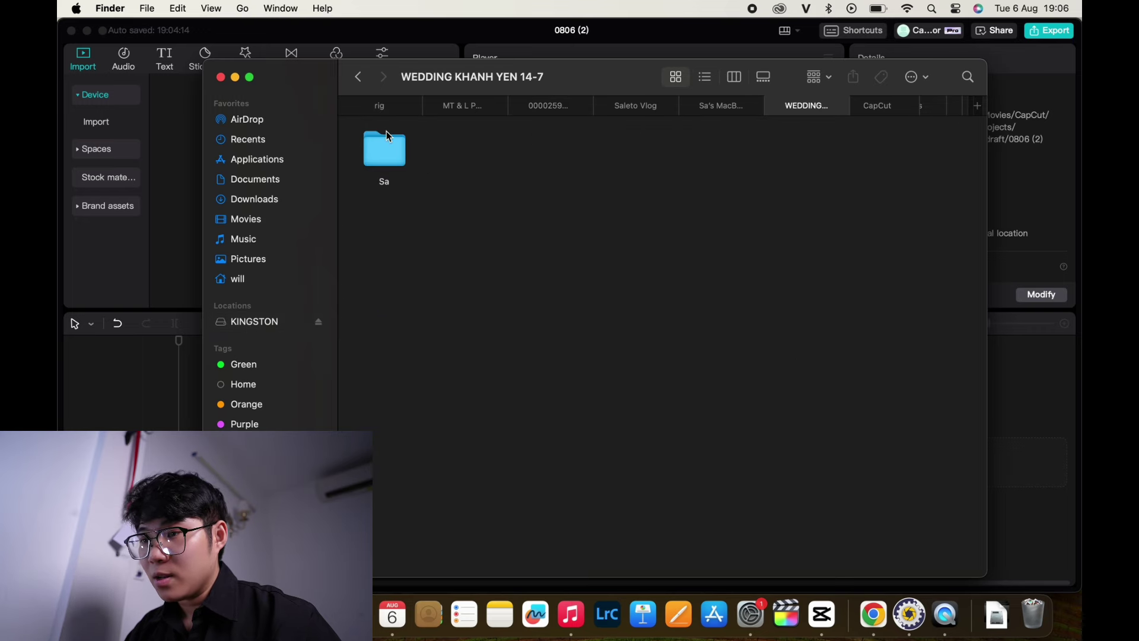
pyautogui.doubleClick(386, 146)
pyautogui.click(392, 161)
pyautogui.doubleClick(393, 164)
# Browse the wedding videos in the CLIP folder for footage to use in the project
pyautogui.scroll(-5, 646, 414)
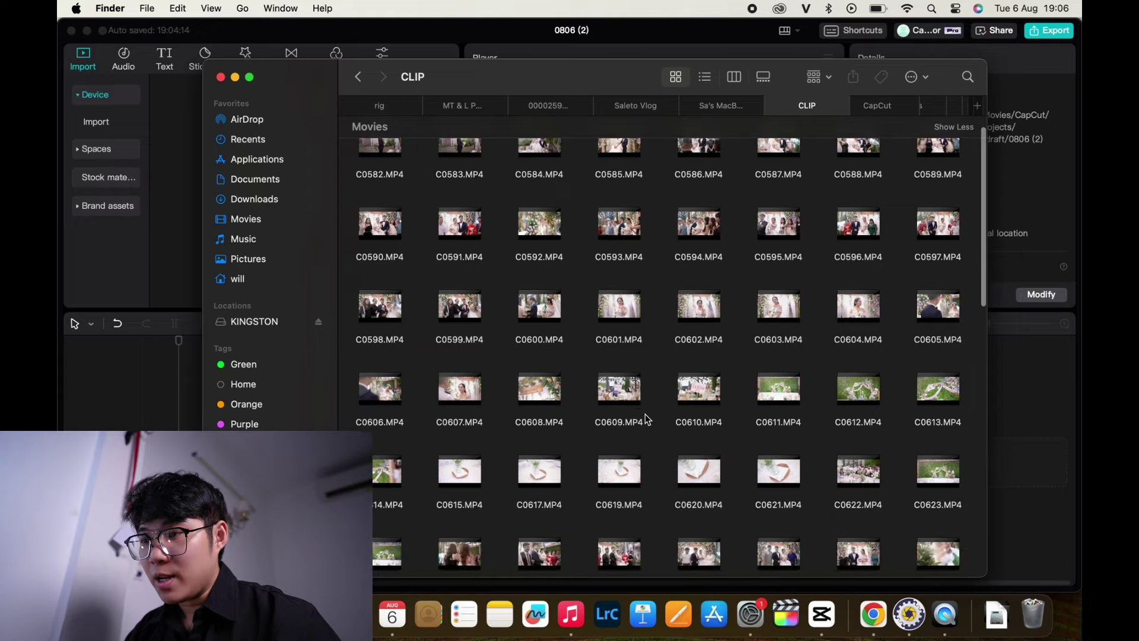
pyautogui.scroll(-5, 646, 414)
pyautogui.scroll(8, 694, 216)
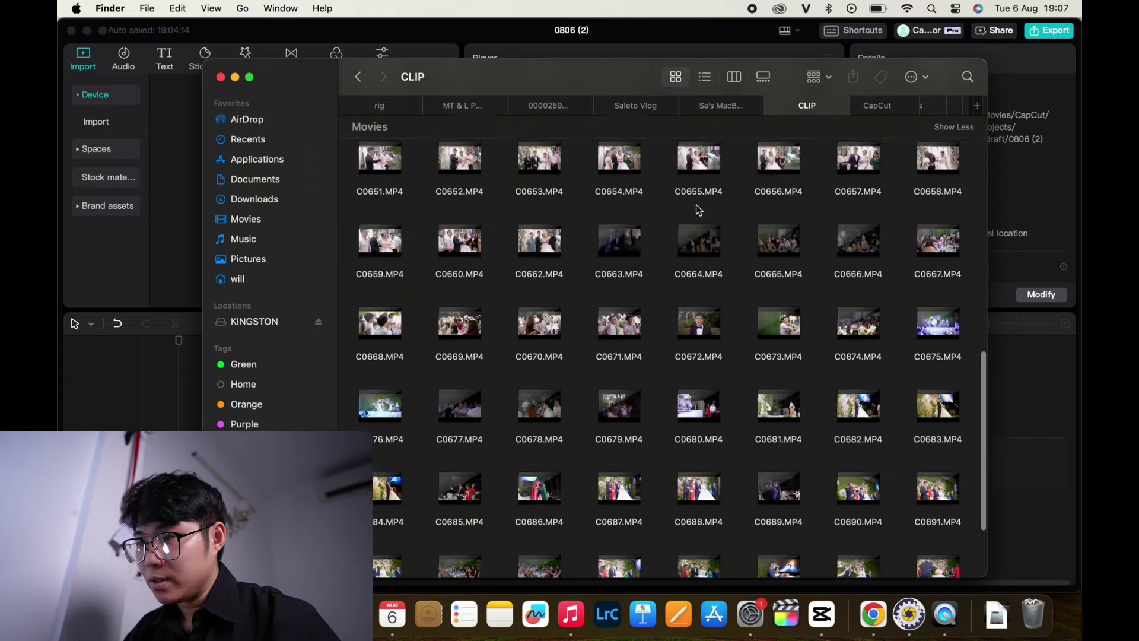
pyautogui.moveTo(468, 329)
pyautogui.scroll(-2, 490, 401)
pyautogui.scroll(-3, 490, 401)
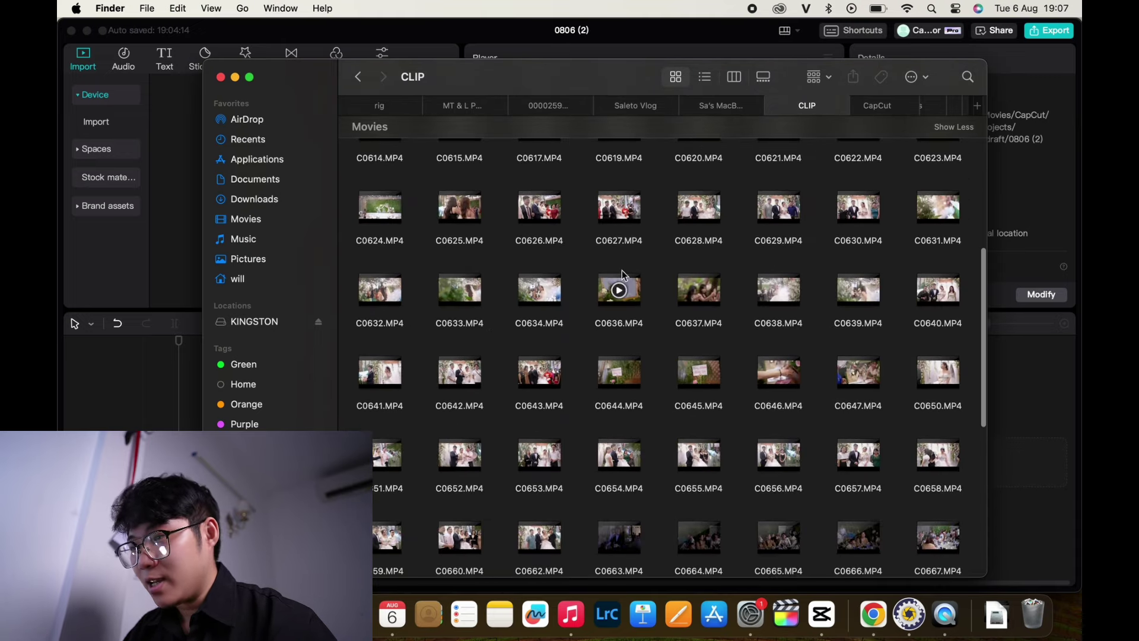
pyautogui.scroll(3, 623, 274)
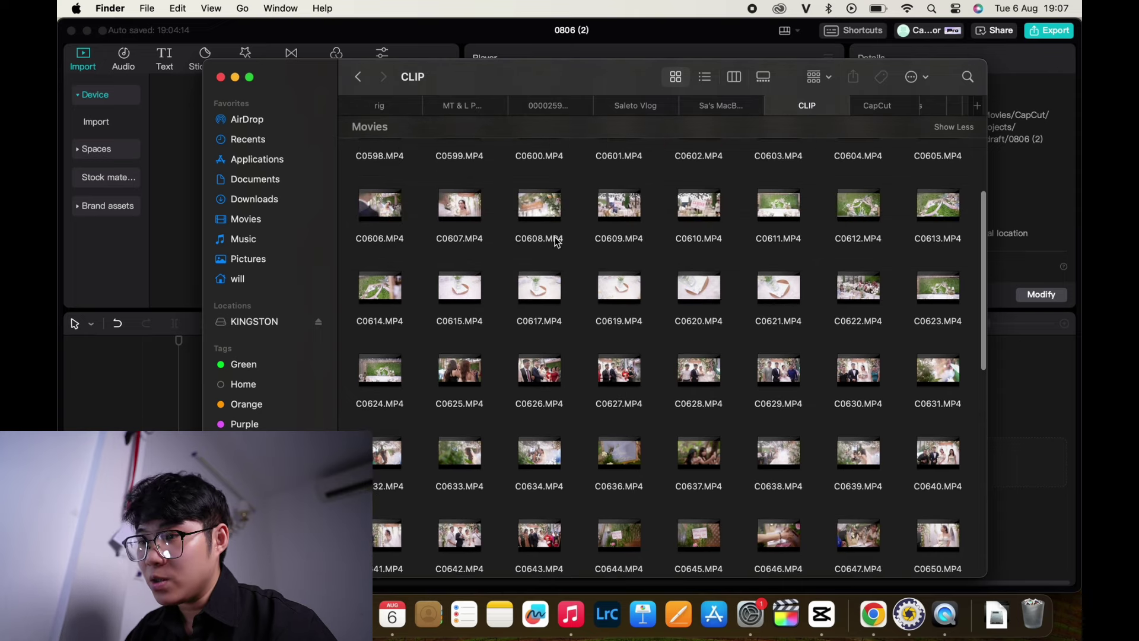
pyautogui.scroll(1, 556, 240)
# Preview C0609.MP4 and add it together with C0608.MP4 and C0610.MP4 to the empty timeline in CapCut
pyautogui.click(617, 231)
pyautogui.press('space')
pyautogui.press('space')
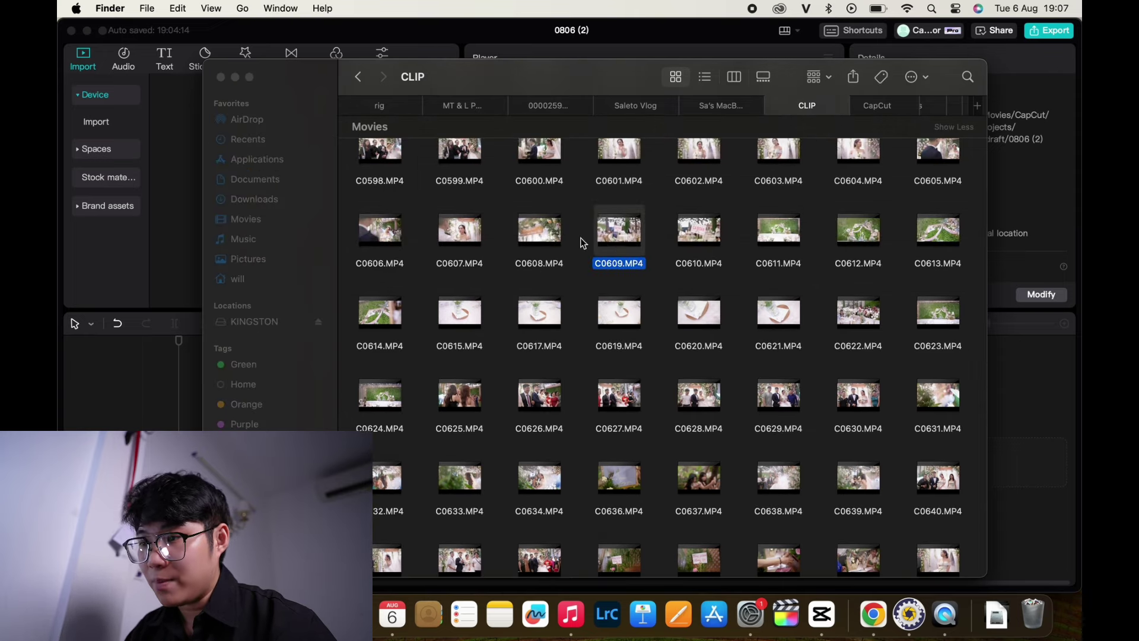
pyautogui.keyDown('super'); pyautogui.click(550, 244); pyautogui.keyUp('super')
pyautogui.keyDown('super'); pyautogui.click(704, 249); pyautogui.keyUp('super')
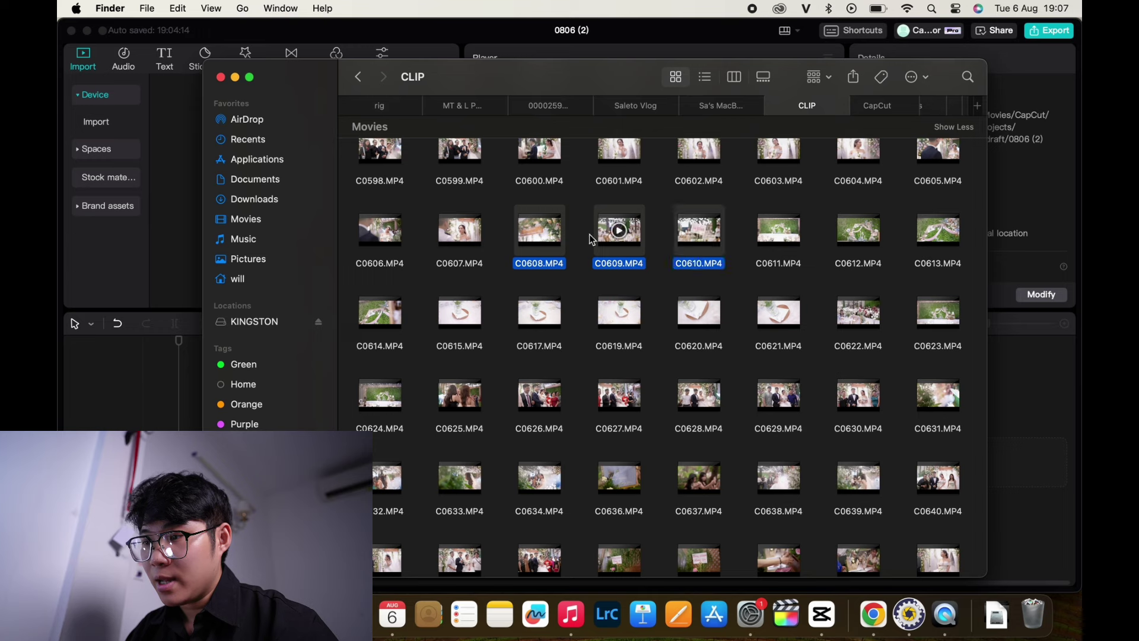
pyautogui.moveTo(705, 249); pyautogui.dragTo(545, 439)
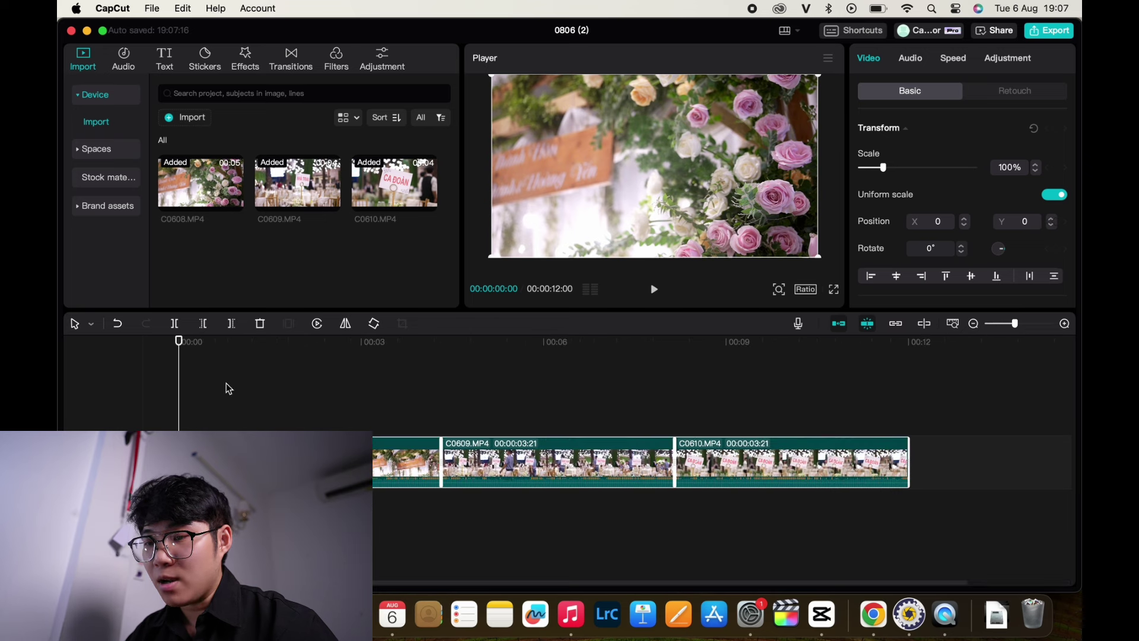
pyautogui.click(229, 389)
pyautogui.scroll(3, 209, 412)
pyautogui.scroll(-4, 209, 412)
pyautogui.scroll(2, 208, 412)
pyautogui.scroll(-3, 209, 412)
pyautogui.scroll(3, 209, 412)
pyautogui.scroll(-2, 209, 412)
pyautogui.scroll(-1, 209, 413)
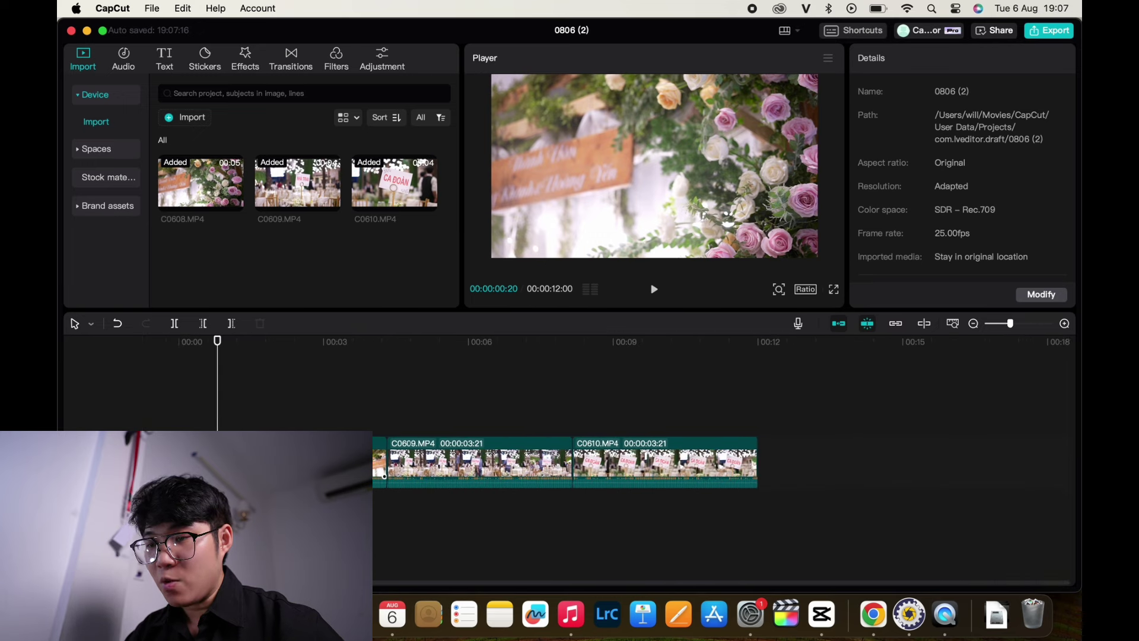
# Return the playhead to the start of the timeline and play the first clip
pyautogui.moveTo(218, 380); pyautogui.dragTo(292, 464)
pyautogui.moveTo(294, 404); pyautogui.dragTo(156, 410)
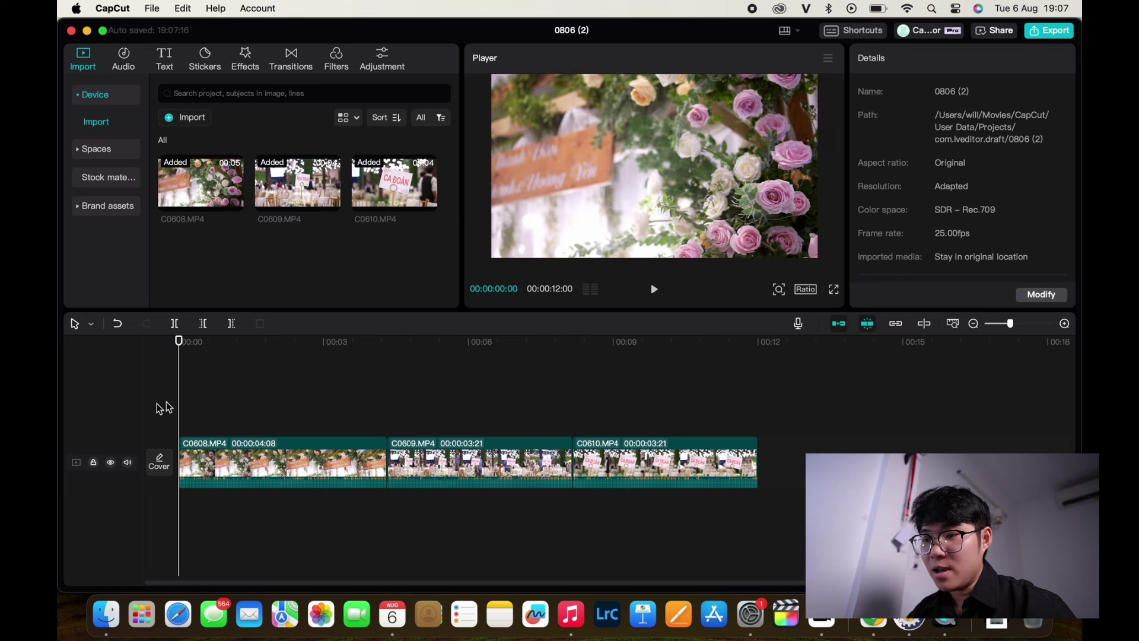
pyautogui.press('space')
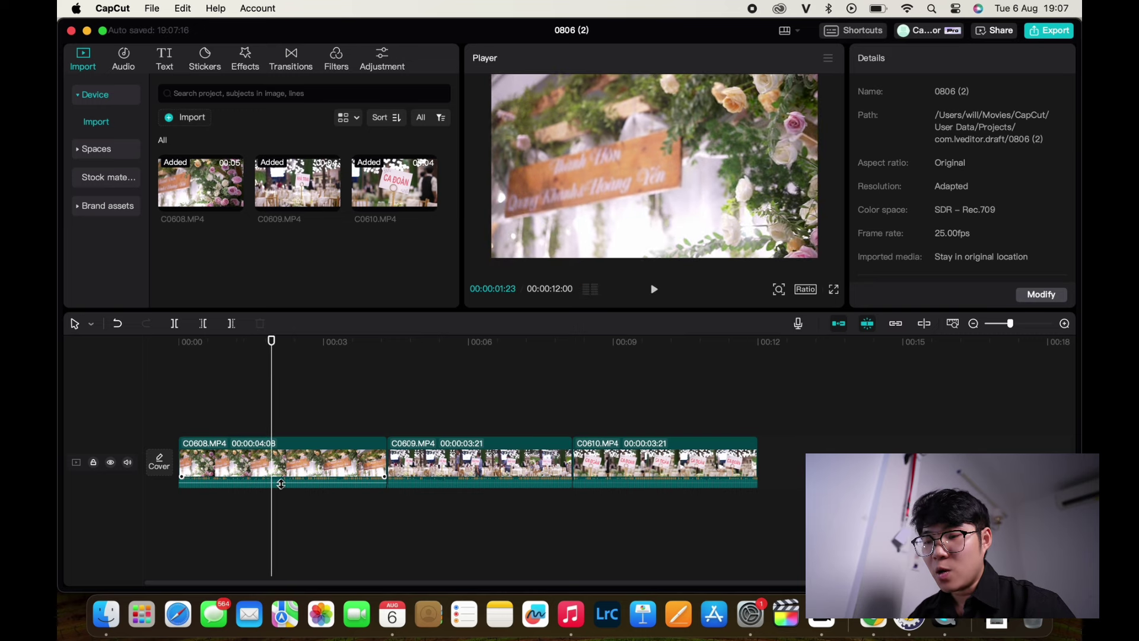
# Mute clip C0608.MP4 by lowering its audio volume to the minimum
pyautogui.click(280, 483)
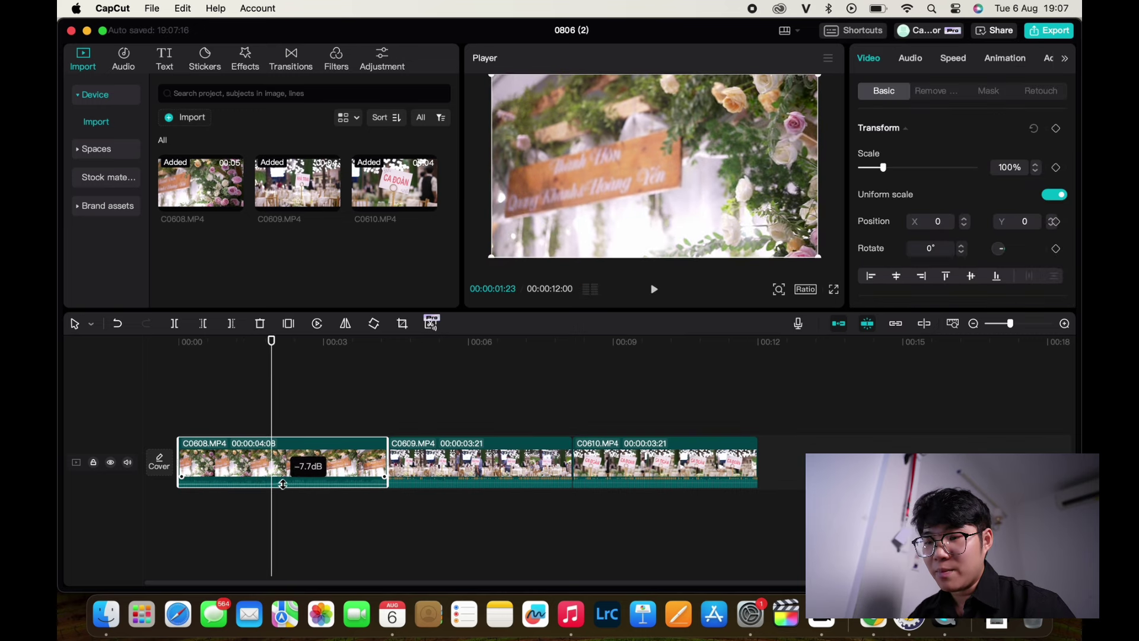
pyautogui.click(909, 59)
pyautogui.moveTo(861, 168); pyautogui.dragTo(787, 182)
# Mute clip C0609.MP4 by lowering its audio volume to −∞ dB
pyautogui.click(397, 389)
pyautogui.click(449, 458)
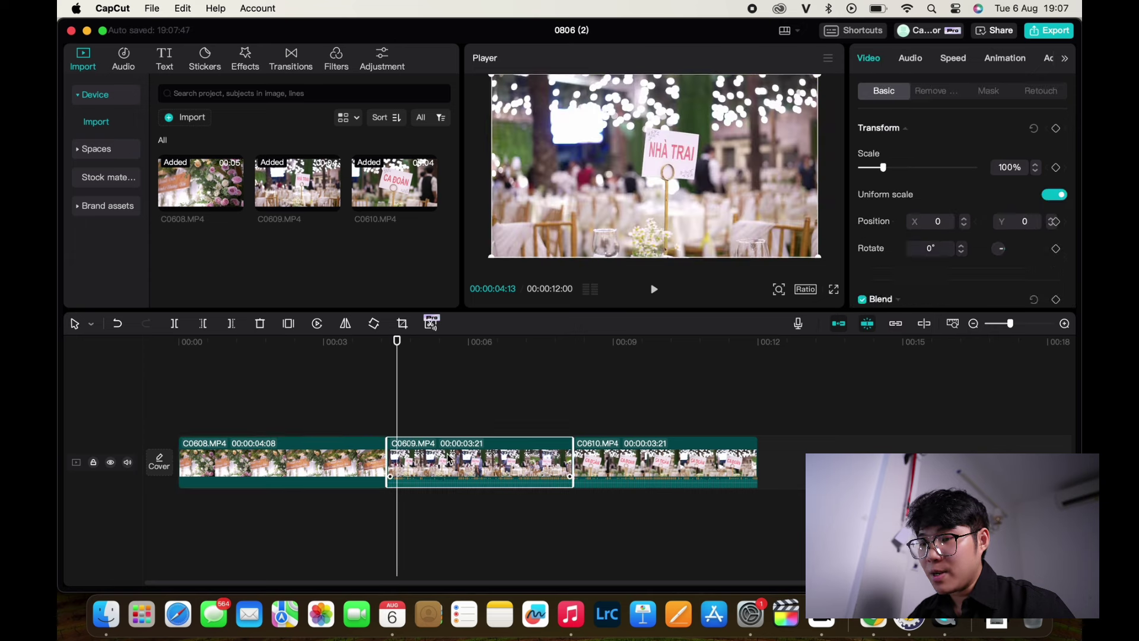
pyautogui.click(915, 60)
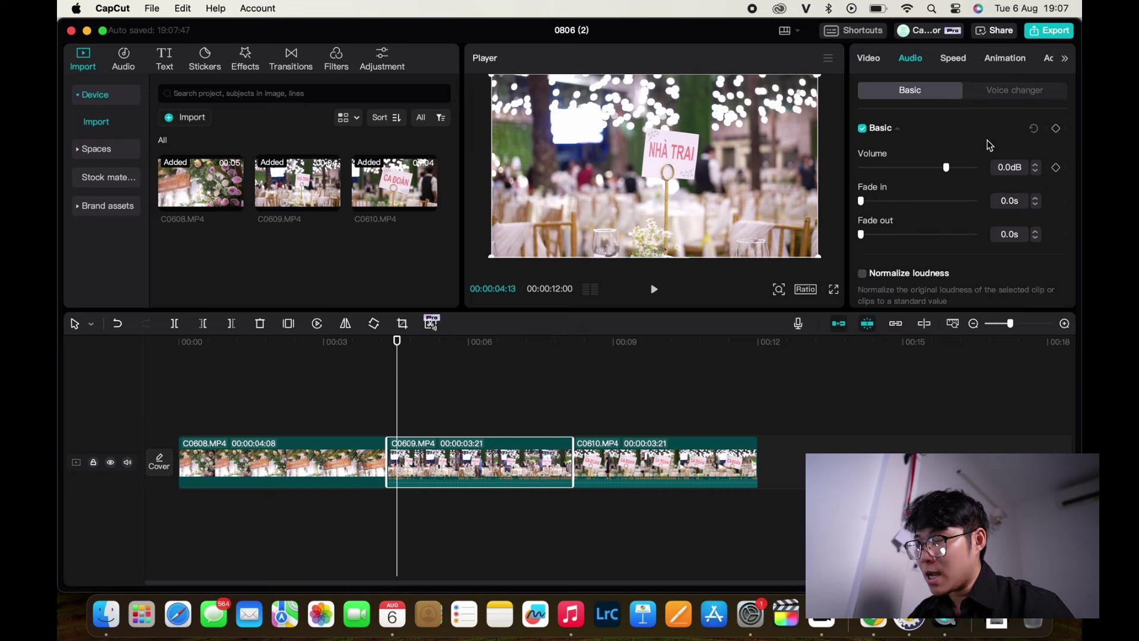
pyautogui.moveTo(947, 170); pyautogui.dragTo(843, 175)
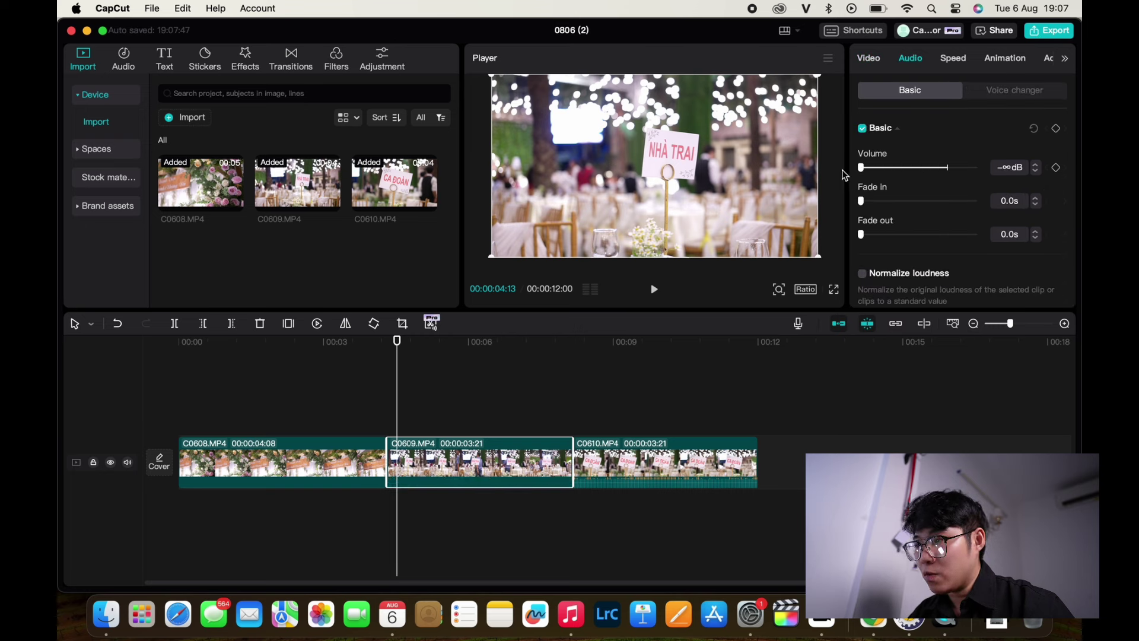
# Mute clip C0610.MP4 by lowering its audio volume to the minimum
pyautogui.click(615, 440)
pyautogui.click(914, 61)
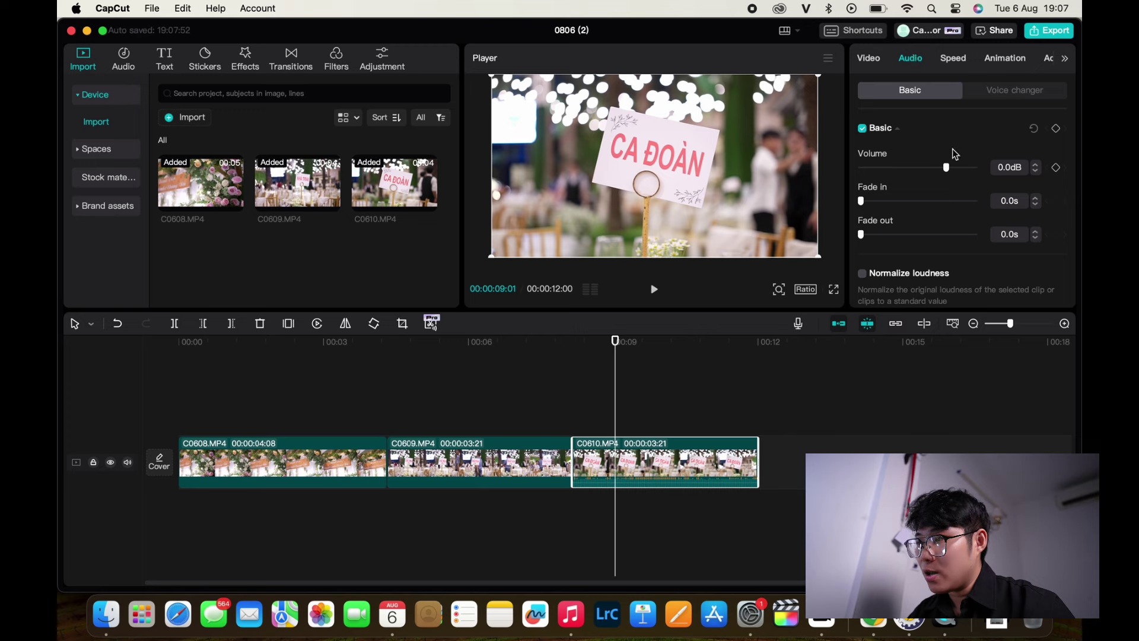
pyautogui.moveTo(947, 169); pyautogui.dragTo(849, 172)
# Play back part of the first clip to check it without its original sound
pyautogui.click(241, 389)
pyautogui.press('space')
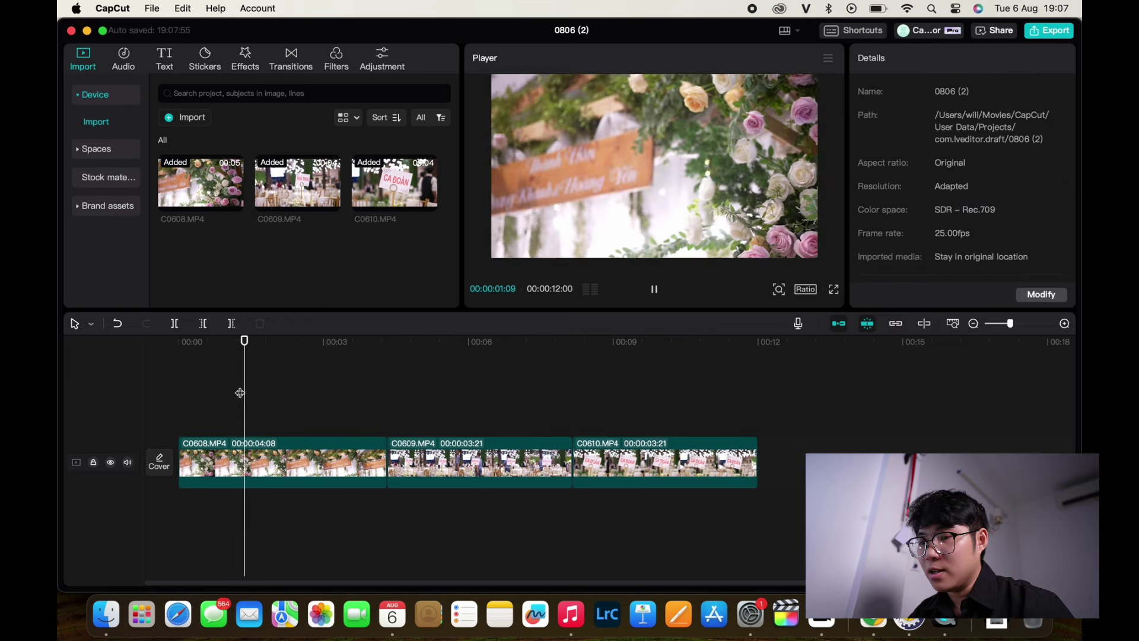
pyautogui.click(227, 408)
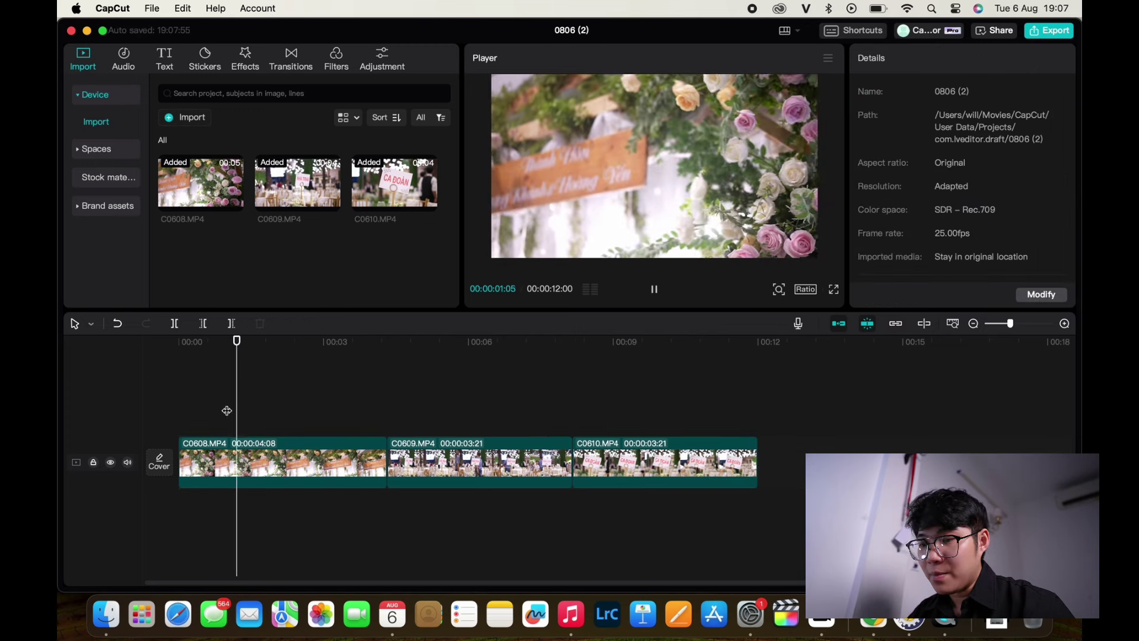
pyautogui.press('space')
pyautogui.press('super+minus')
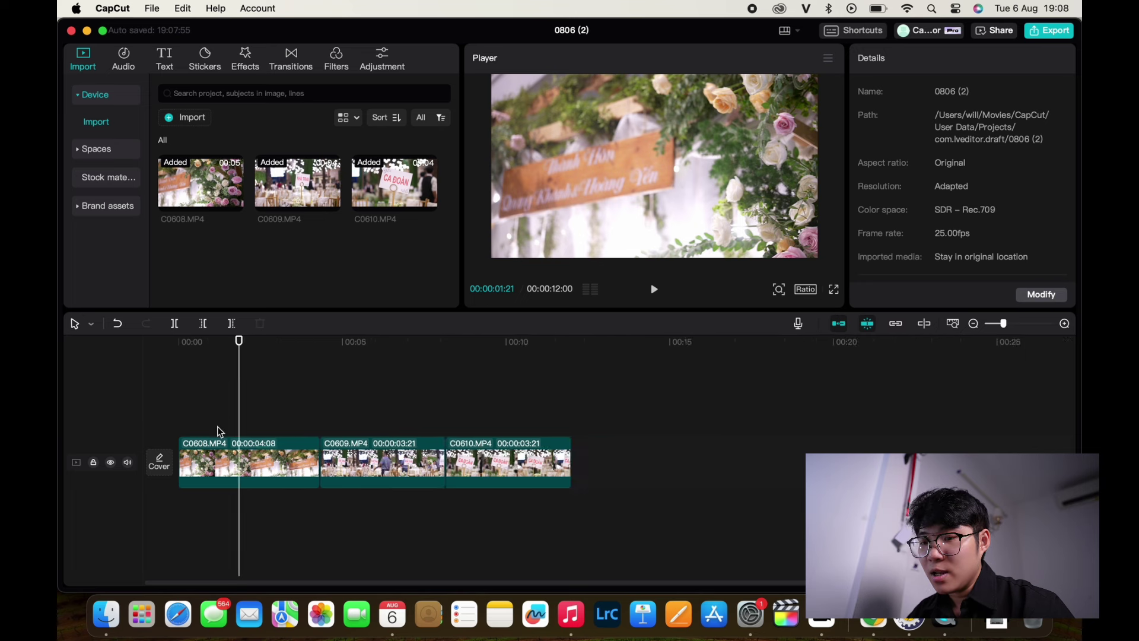
pyautogui.press('super+equal')
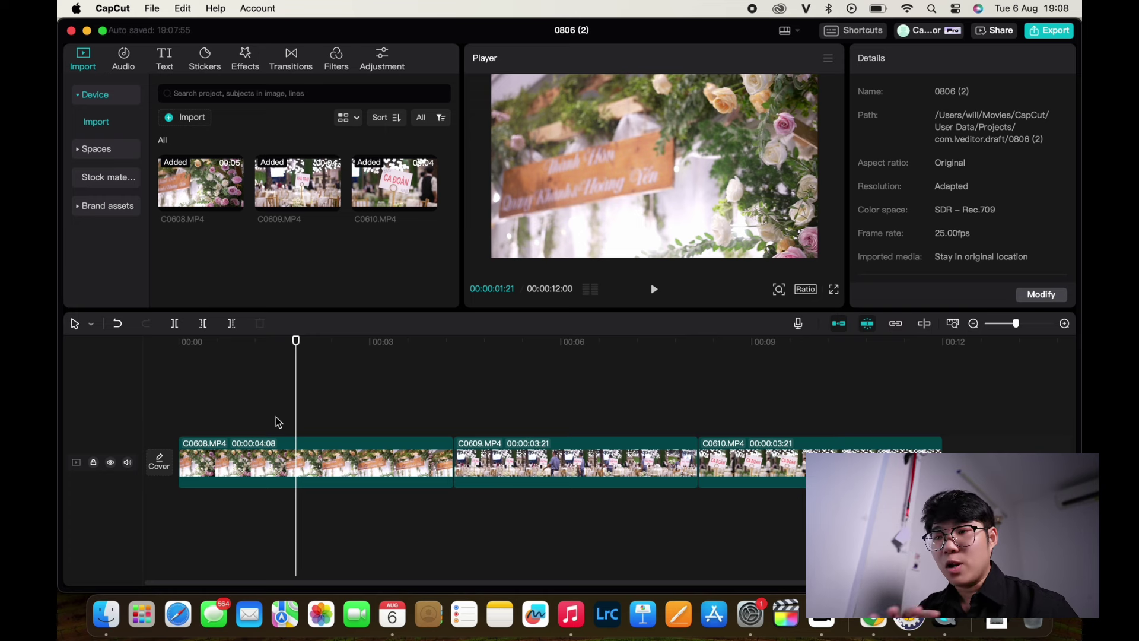
# Split clip C0608.MP4 at 00:00:01:20 with the Split tool
pyautogui.moveTo(300, 412); pyautogui.dragTo(296, 493)
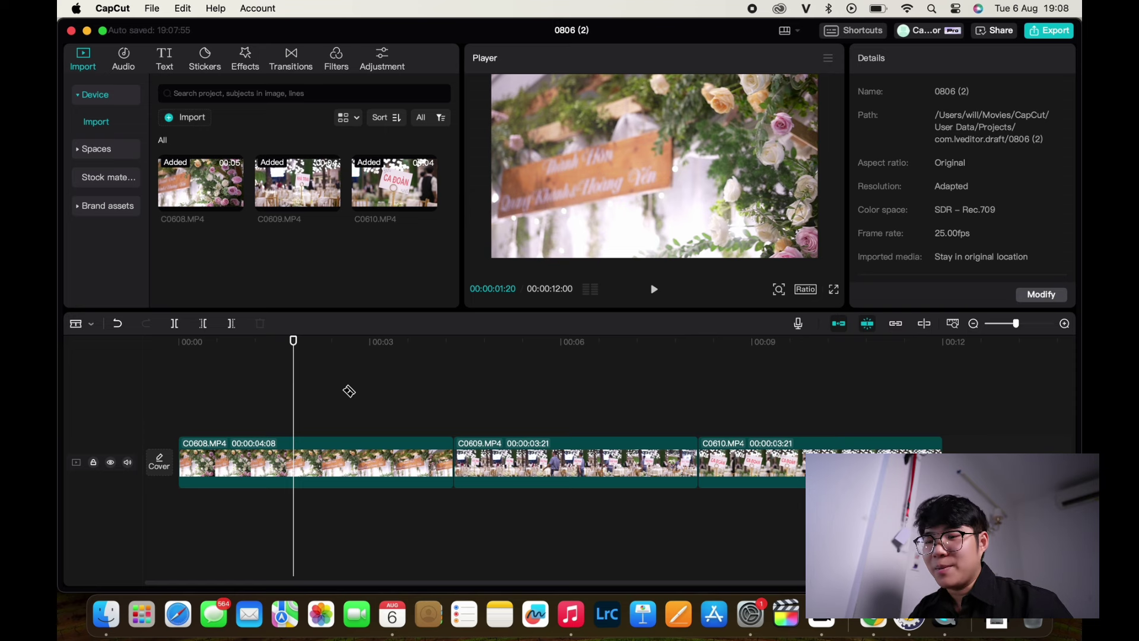
pyautogui.click(295, 450)
pyautogui.press('super+equal')
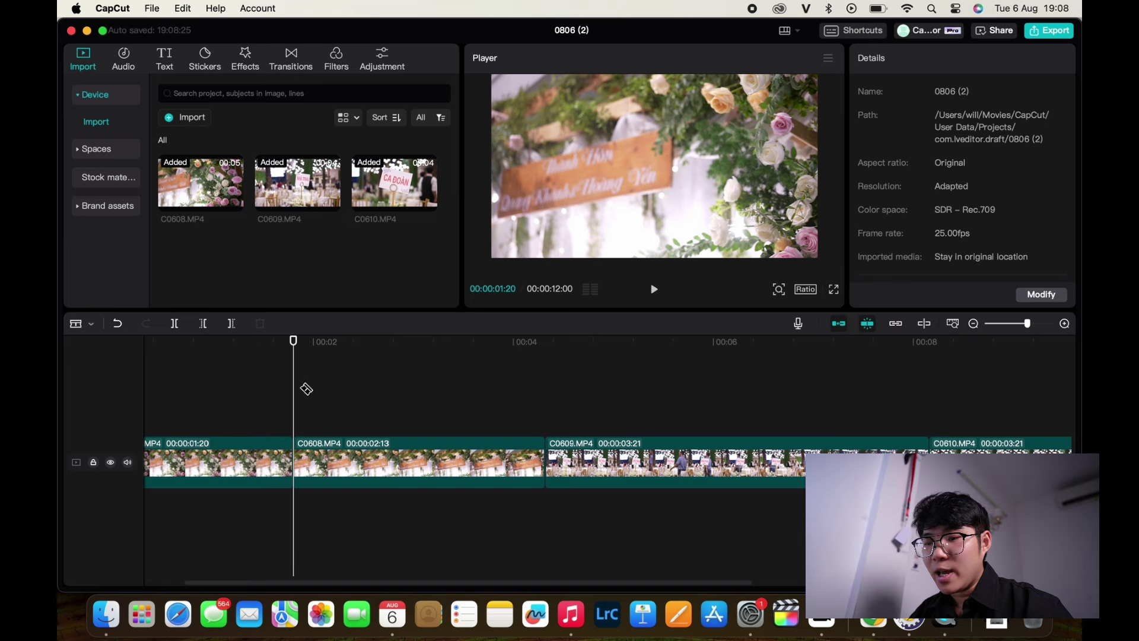
pyautogui.press('super+minus')
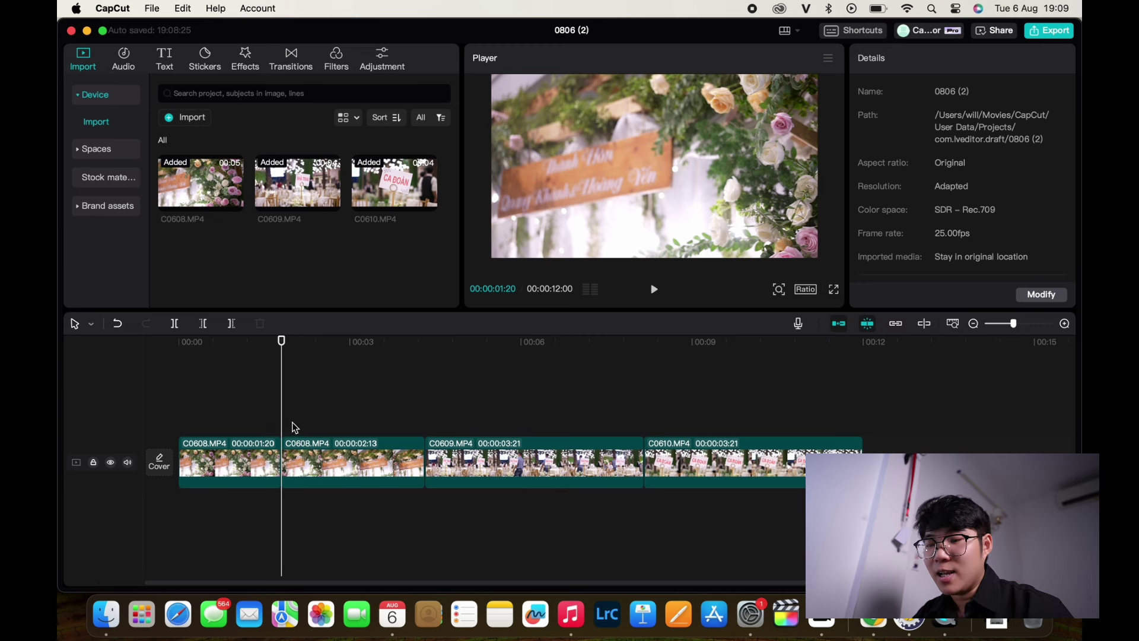
pyautogui.click(238, 452)
pyautogui.click(546, 458)
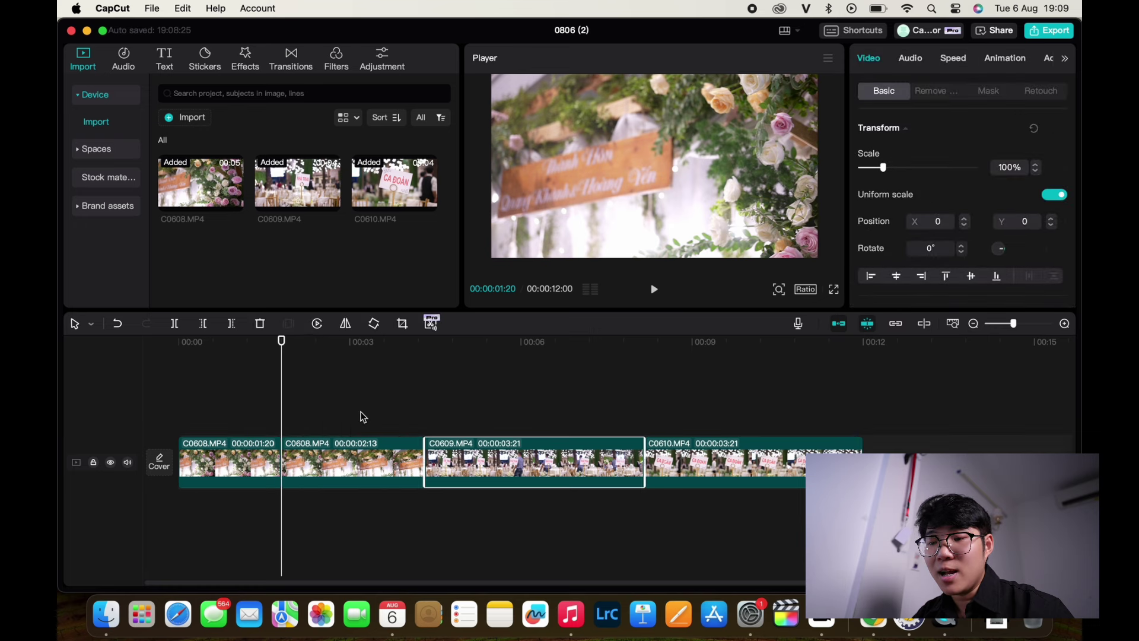
pyautogui.moveTo(230, 471); pyautogui.dragTo(207, 446)
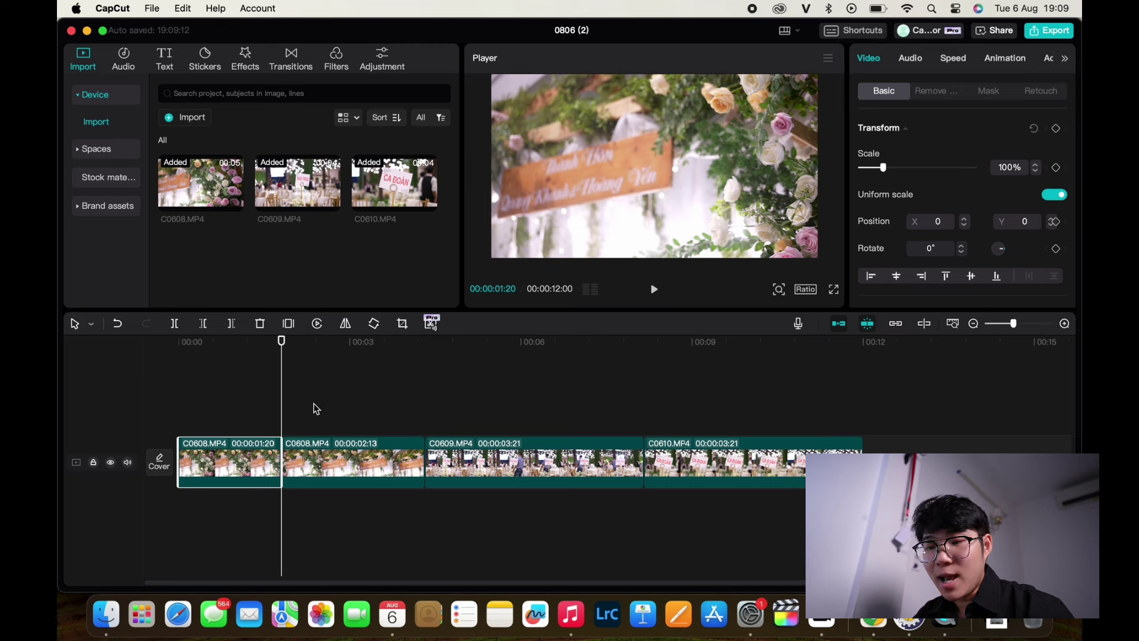
pyautogui.click(205, 399)
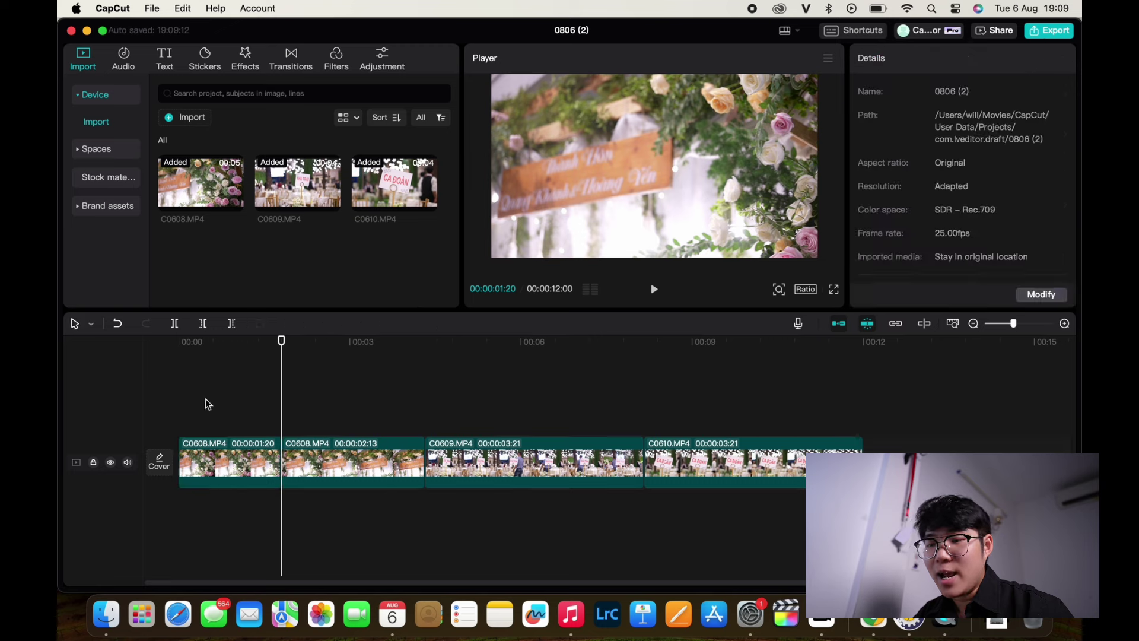
# Delete the opening segment of C0608.MP4, the part before the split at 00:00:01:20
pyautogui.click(288, 423)
pyautogui.click(237, 450)
pyautogui.click(265, 412)
pyautogui.click(188, 427)
pyautogui.click(205, 451)
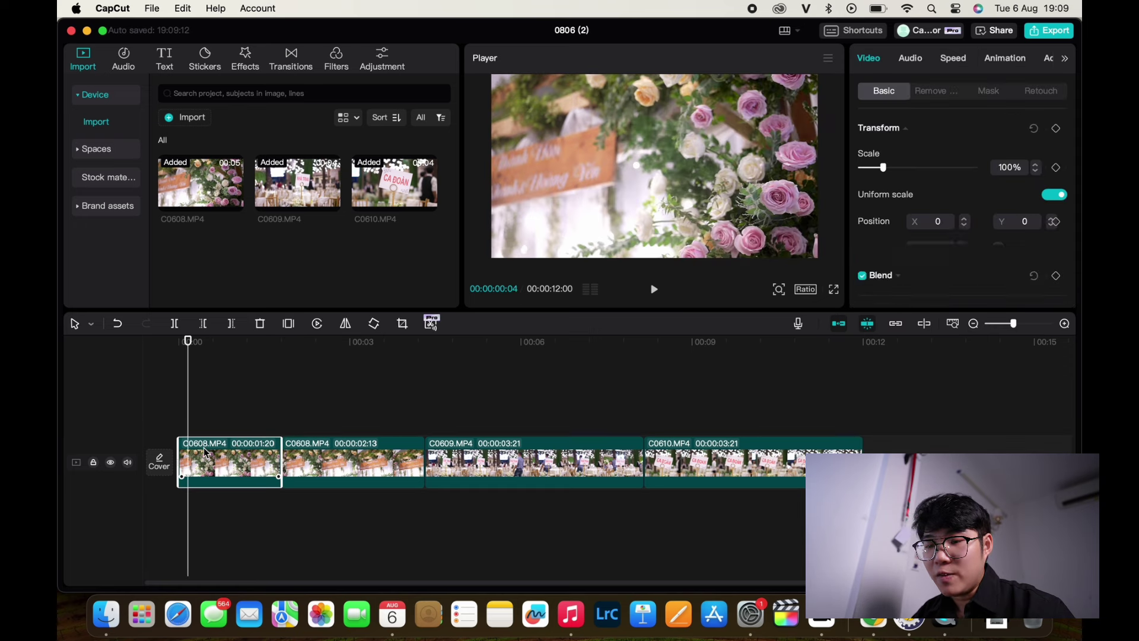
pyautogui.click(247, 402)
pyautogui.click(230, 460)
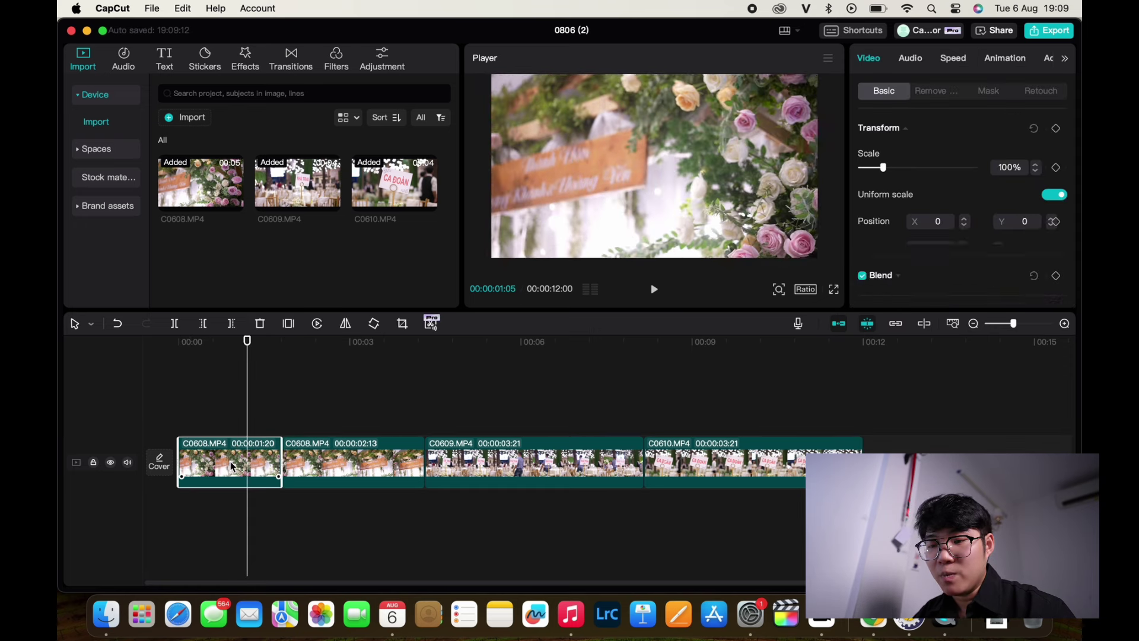
pyautogui.press('Delete')
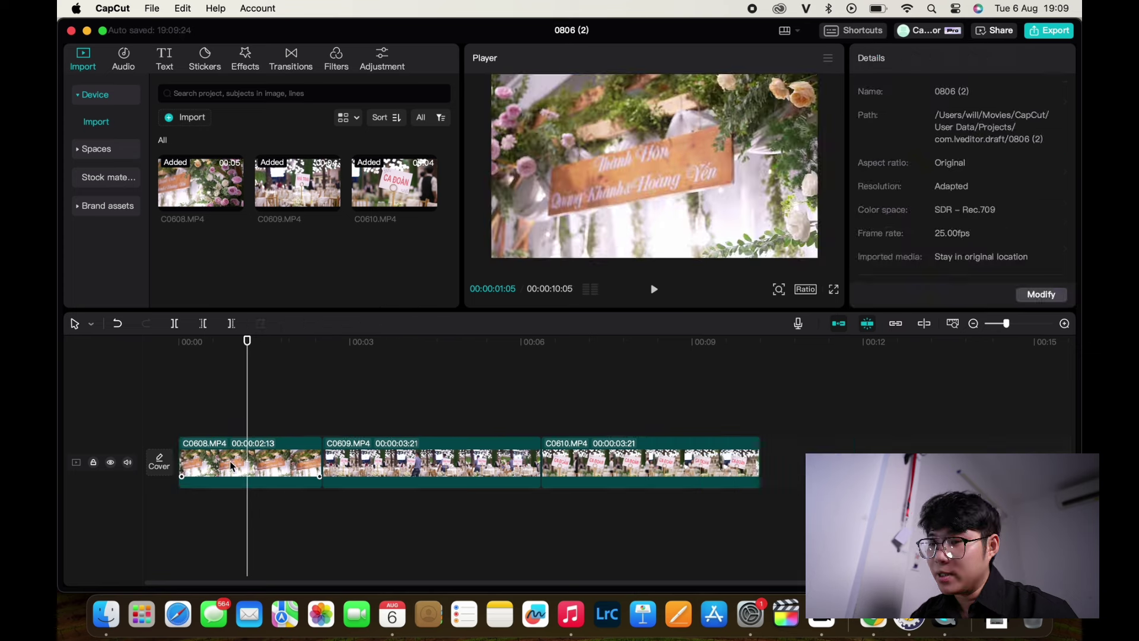
# Play back the remaining C0608.MP4 segment from its beginning to check the trimmed opening
pyautogui.click(169, 408)
pyautogui.press('space')
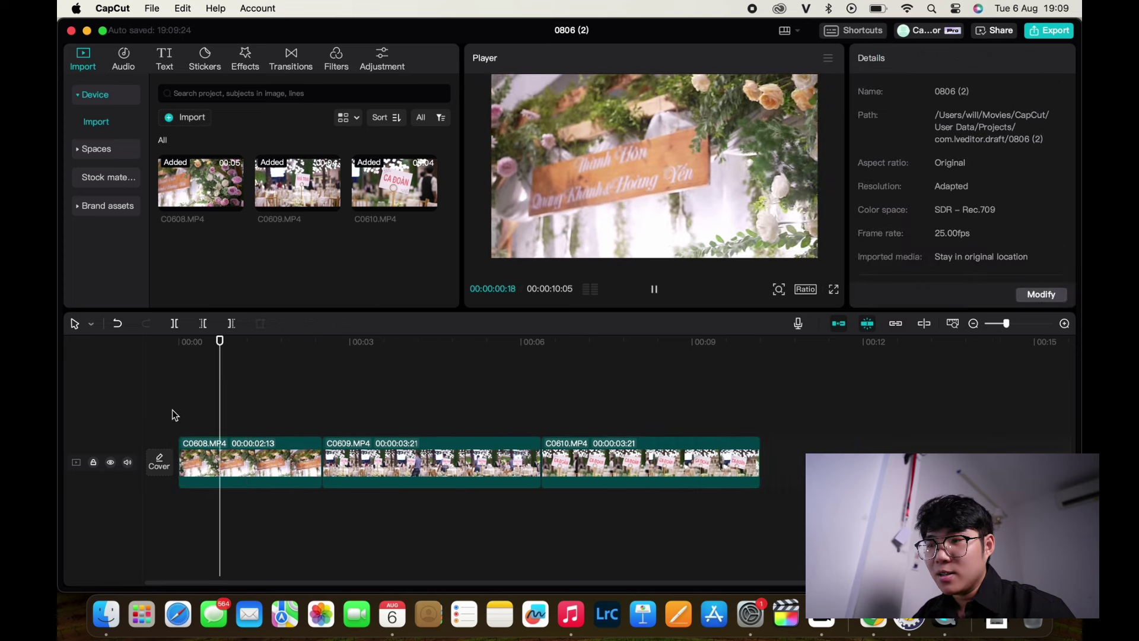
pyautogui.click(186, 420)
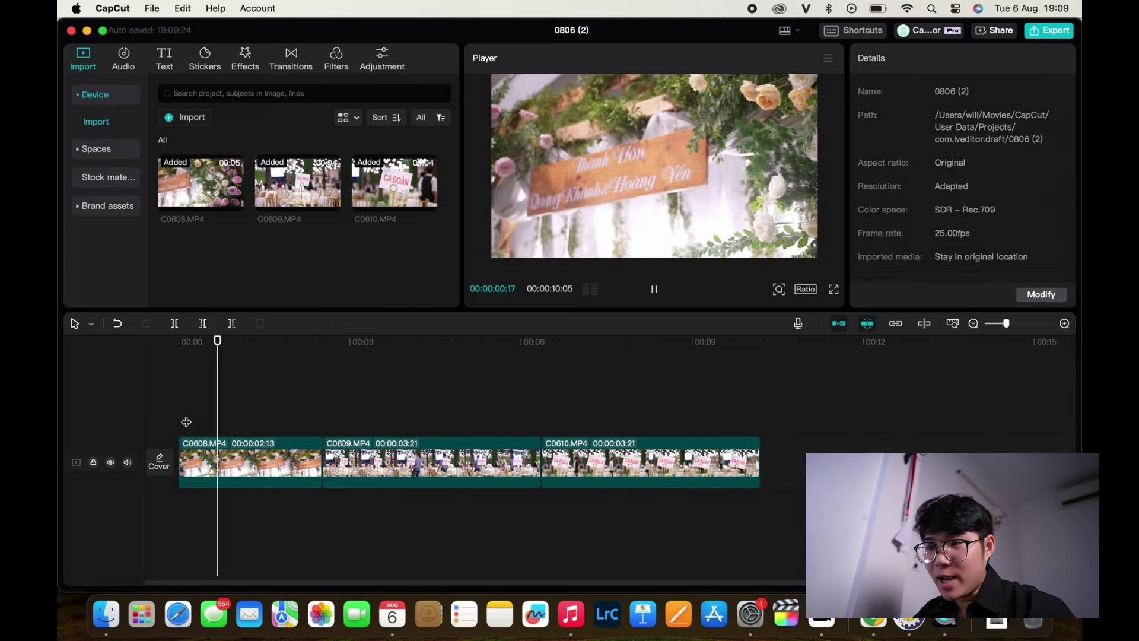
pyautogui.press('space')
pyautogui.click(187, 422)
pyautogui.press('space')
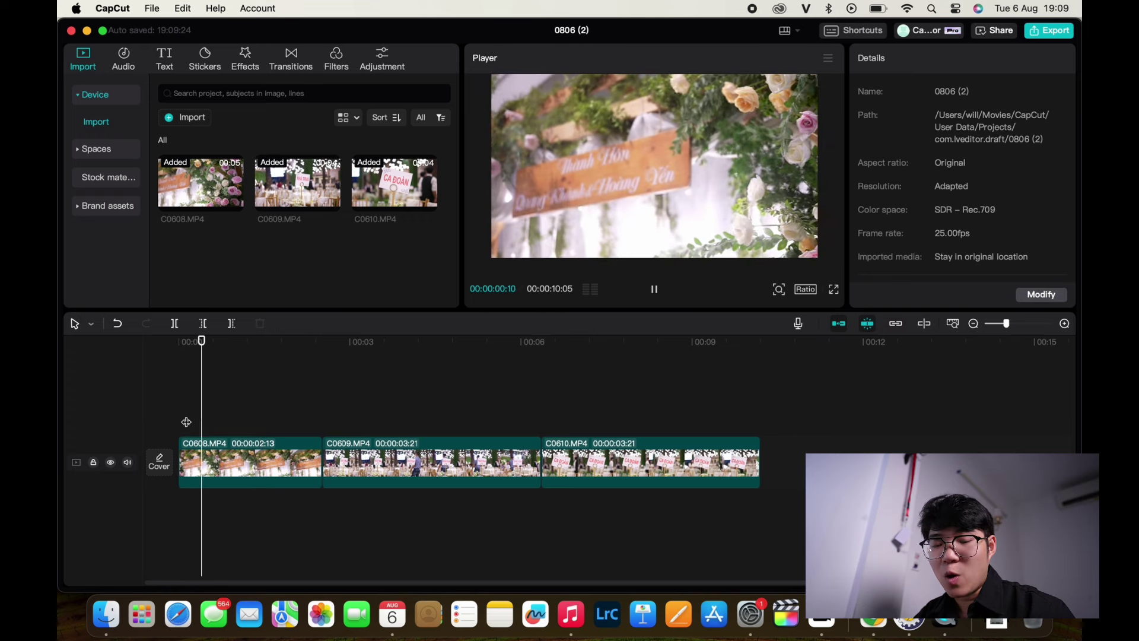
# Slow the C0608.MP4 clip down to 0.5x speed and play back the slow motion from the start
pyautogui.click(235, 449)
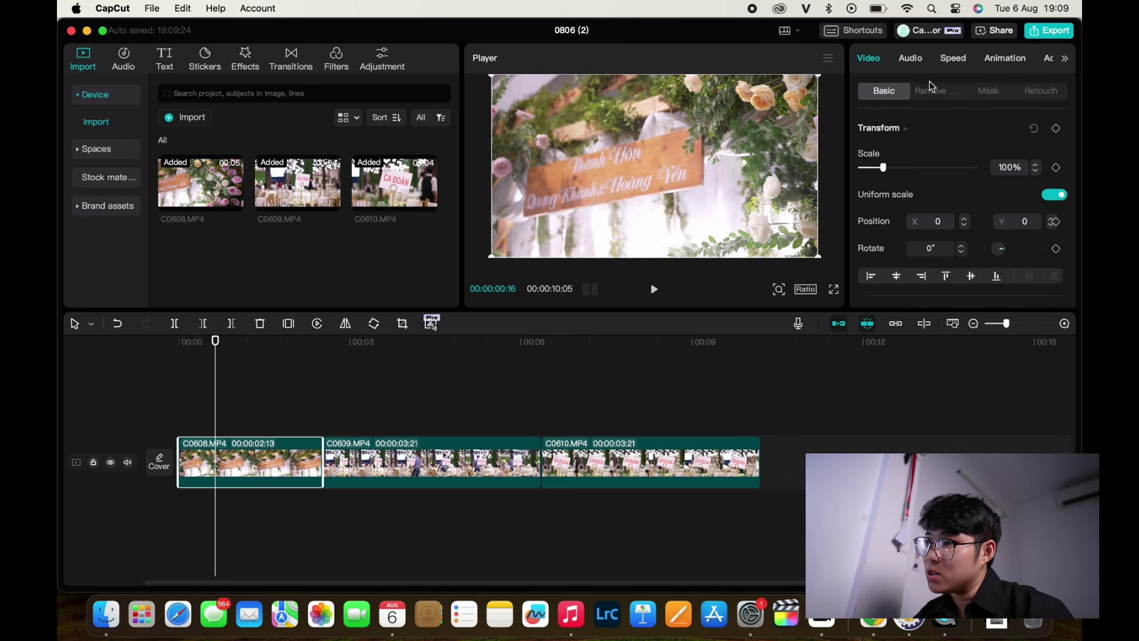
pyautogui.click(910, 58)
pyautogui.click(955, 59)
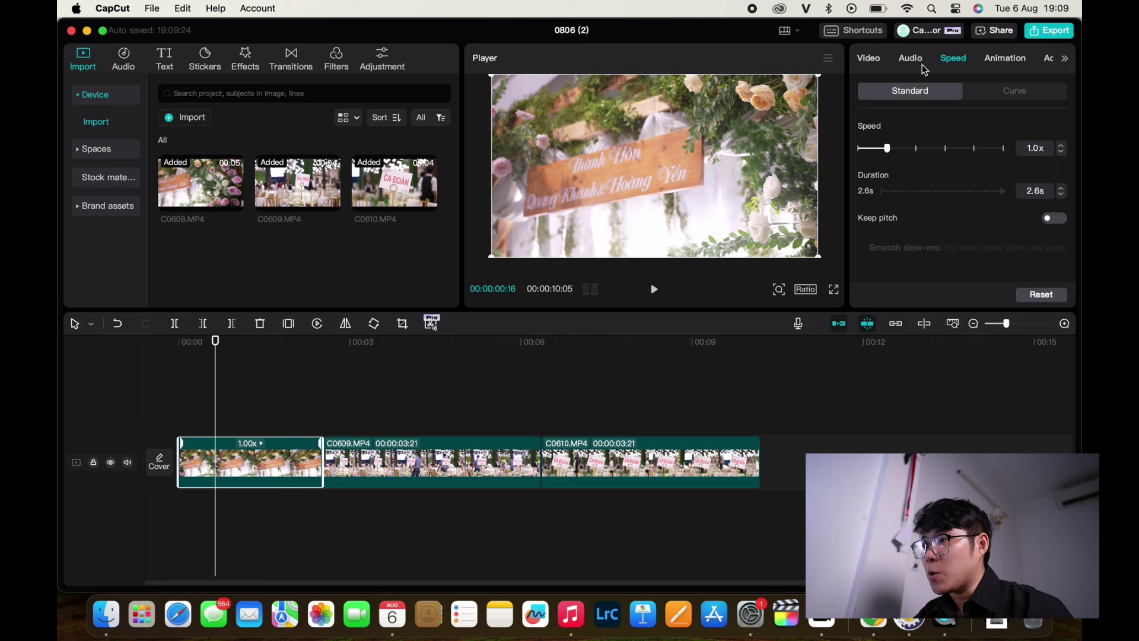
pyautogui.click(251, 445)
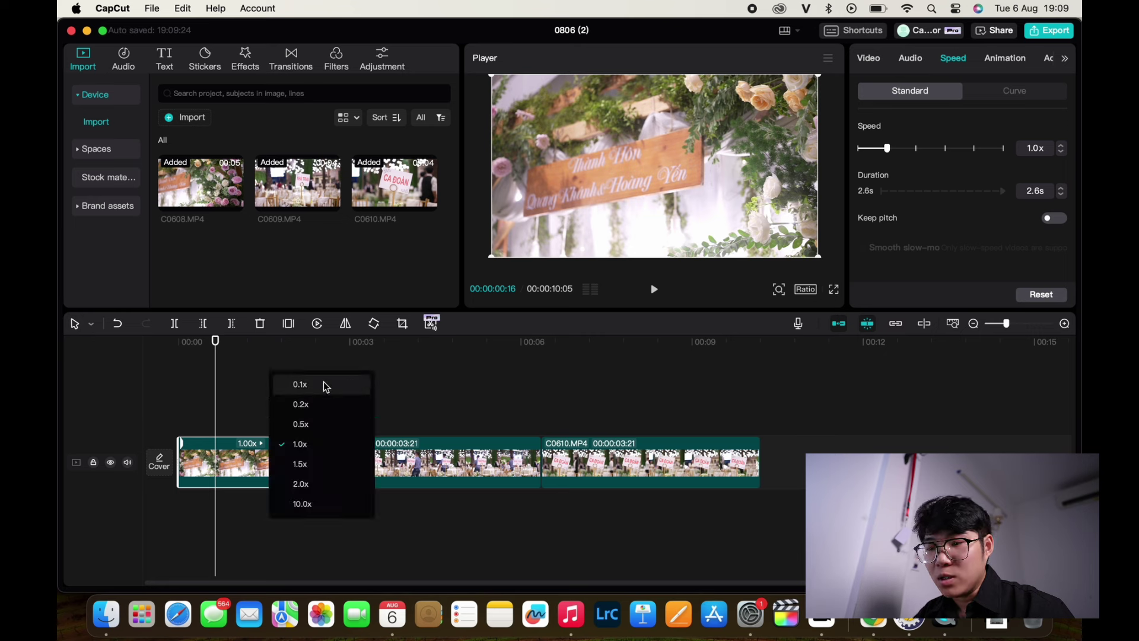
pyautogui.click(312, 425)
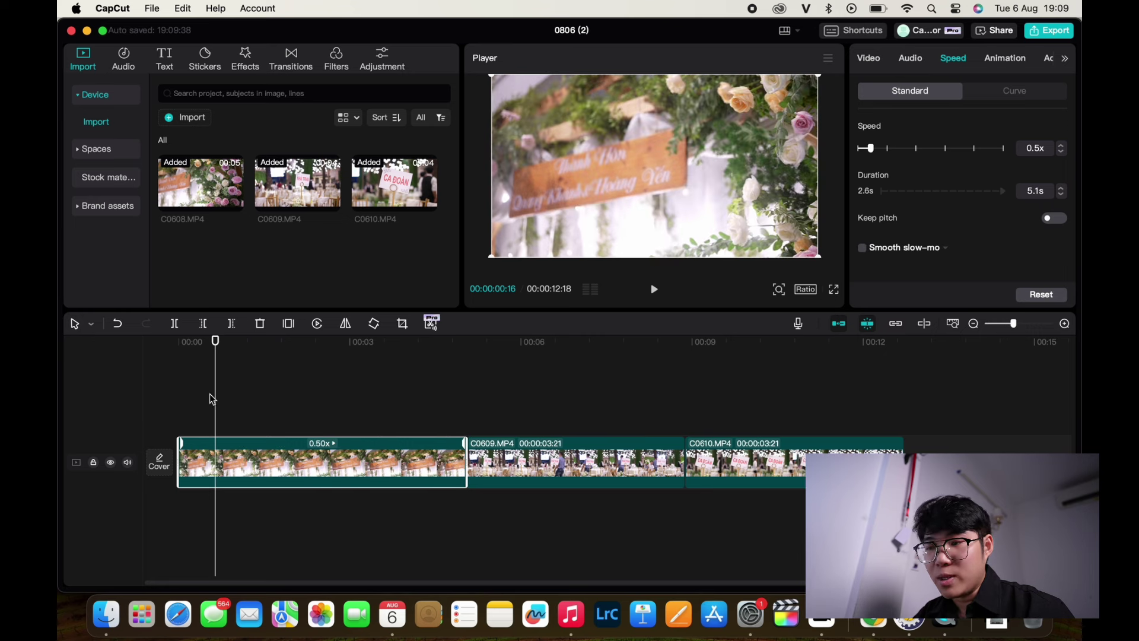
pyautogui.click(166, 399)
pyautogui.press('space')
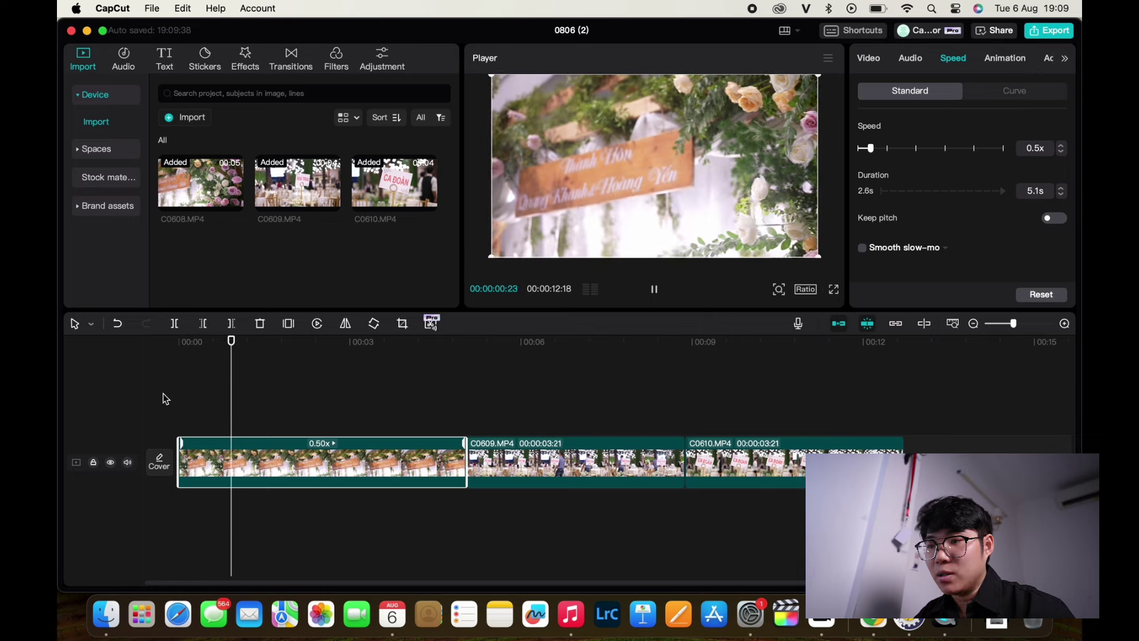
# Switch to Finder, browse the Downloads folder for background music, and preview the 01-Whatever-It-Takes MP3
pyautogui.press('super+Tab')
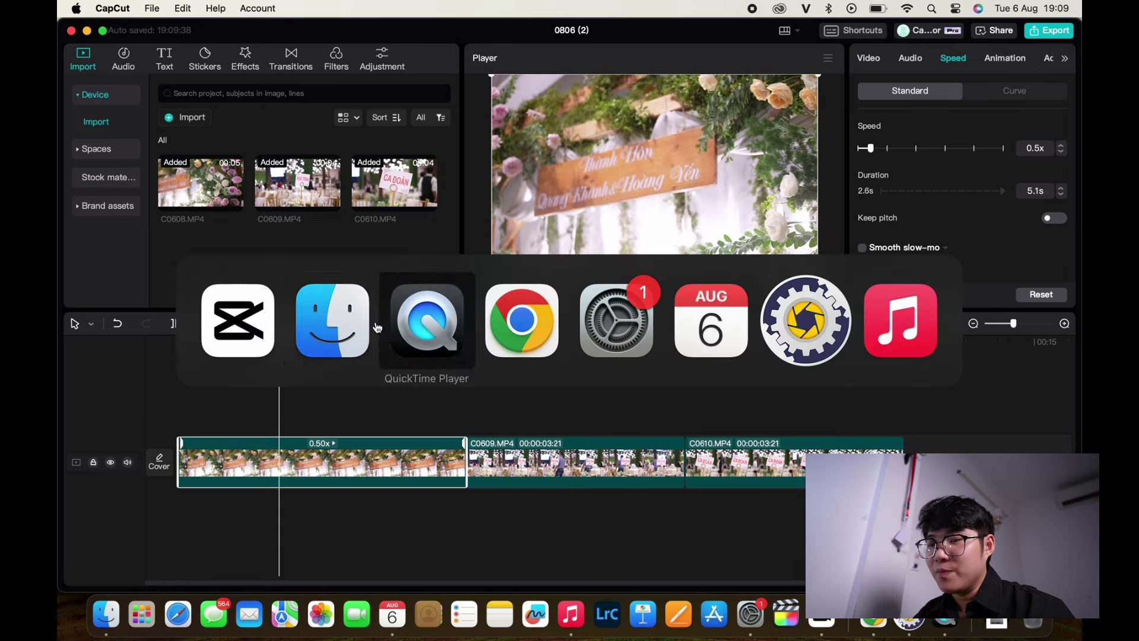
pyautogui.hscroll(5, 888, 110)
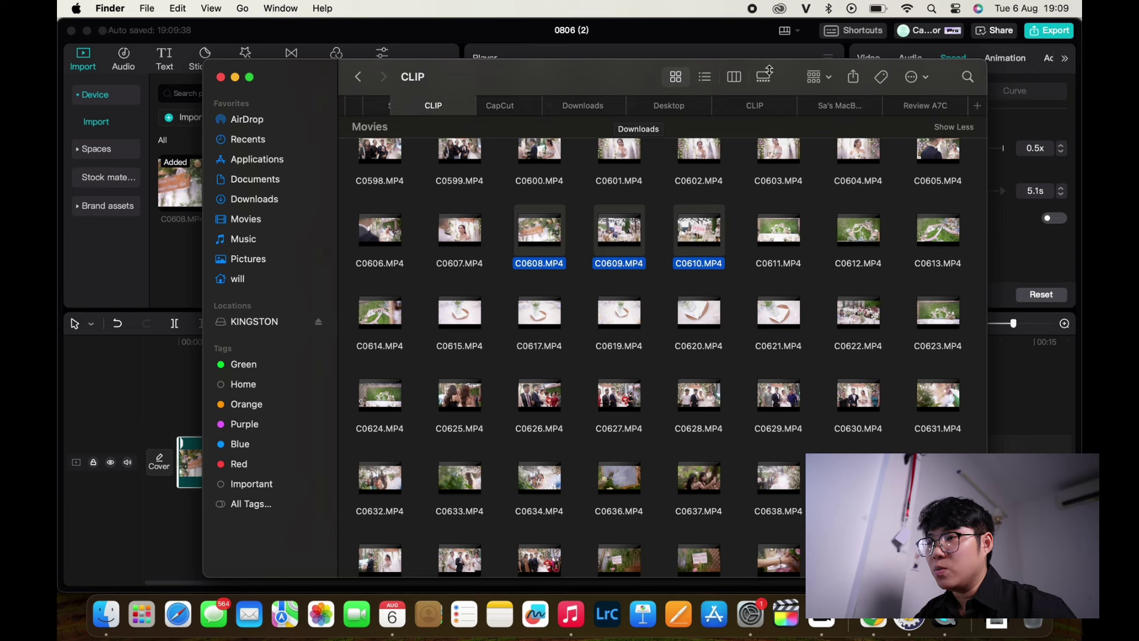
pyautogui.click(580, 106)
pyautogui.scroll(6, 610, 425)
pyautogui.scroll(-3, 610, 425)
pyautogui.click(473, 371)
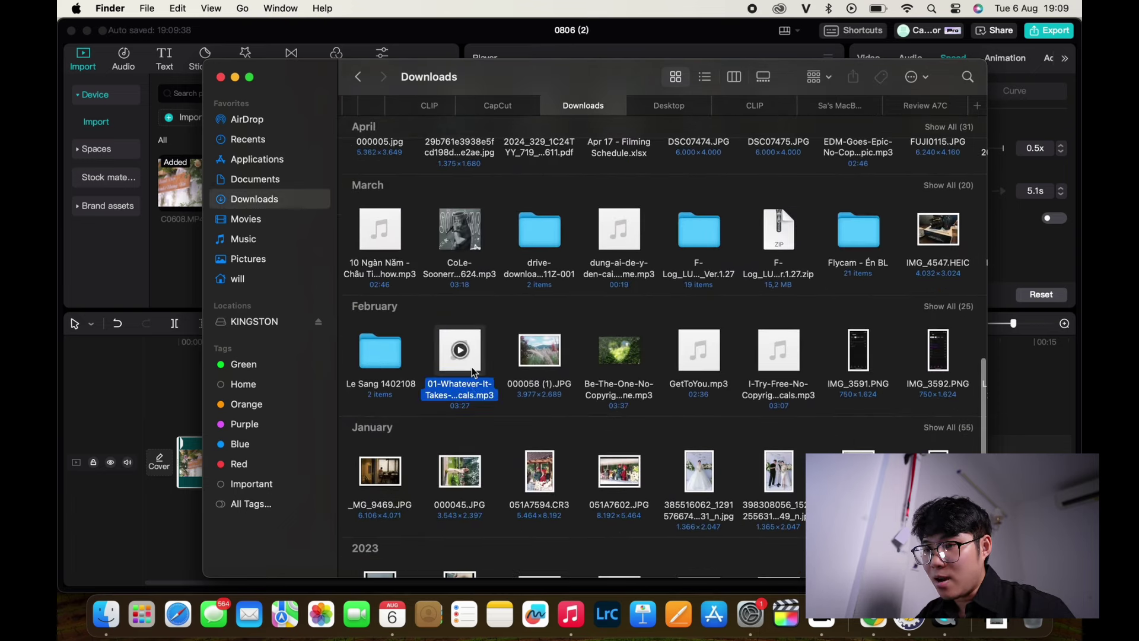
pyautogui.press('space')
pyautogui.press('space')
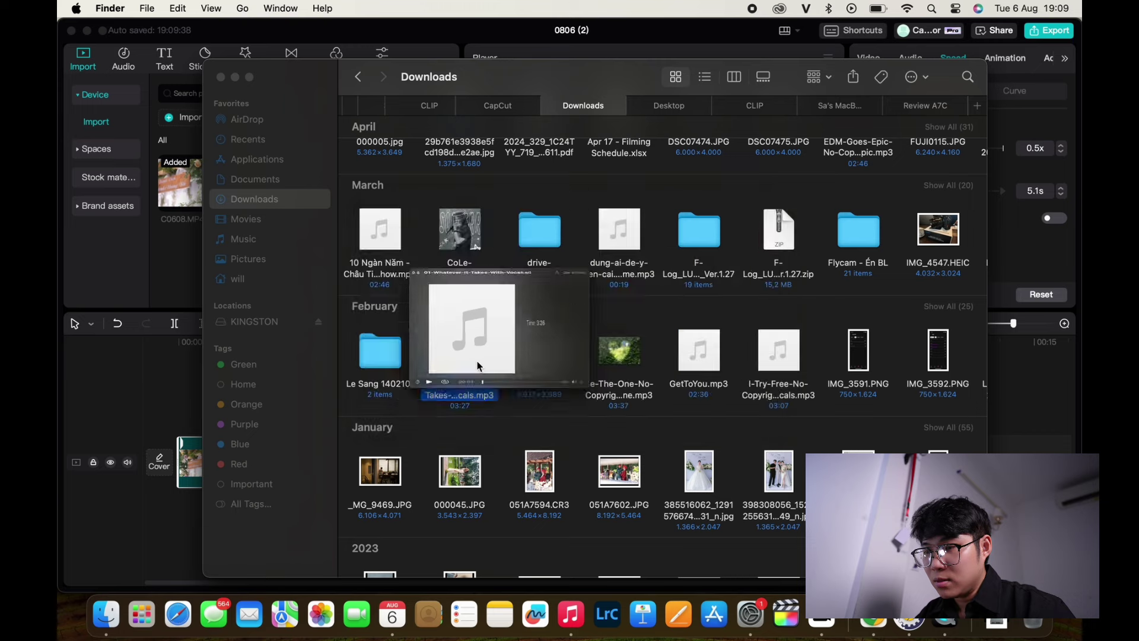
# Preview the I-Try-Free-No-Copyright-Music MP3 and add it to CapCut's timeline as an audio track starting at 00:00
pyautogui.click(774, 367)
pyautogui.press('space')
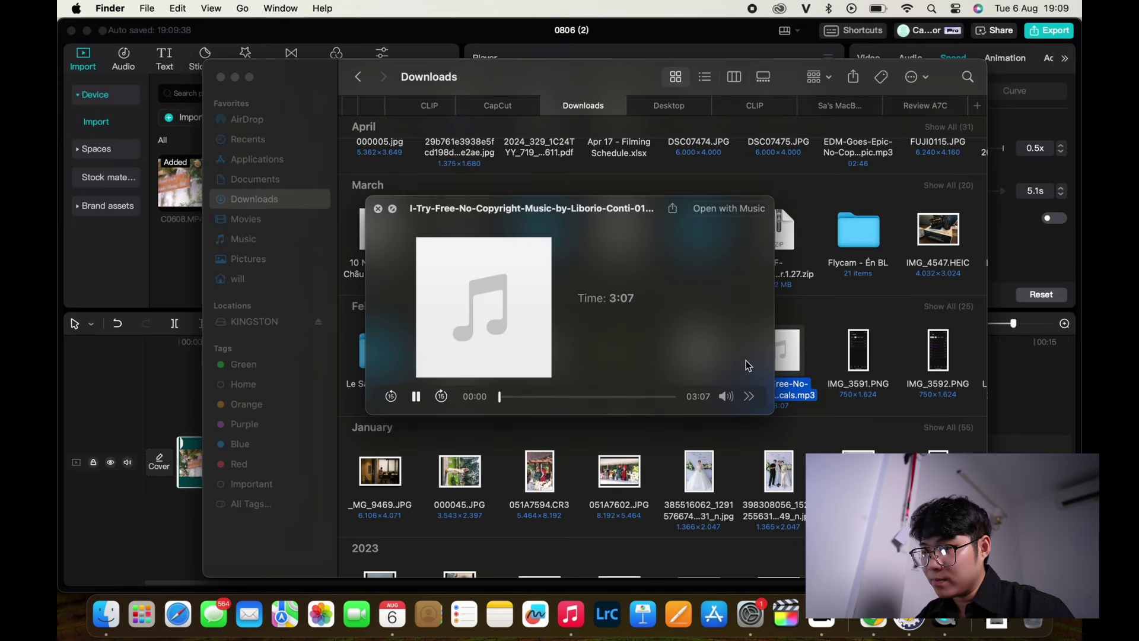
pyautogui.press('space')
pyautogui.moveTo(767, 362); pyautogui.dragTo(209, 516)
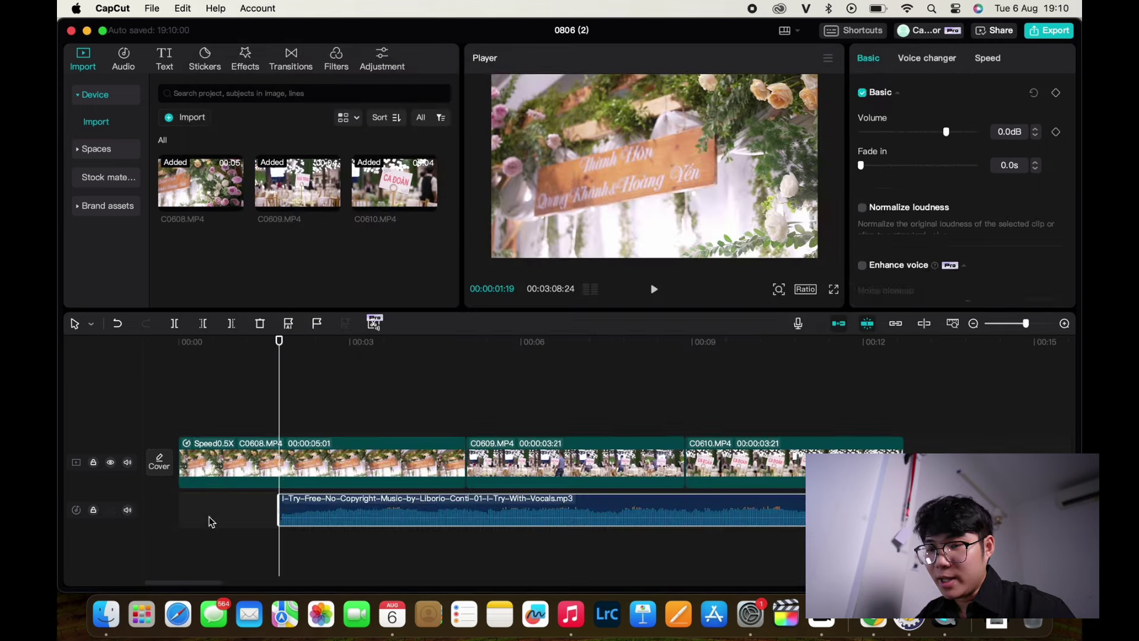
pyautogui.moveTo(348, 515); pyautogui.dragTo(194, 514)
# Play the sequence with music, split C0608.MP4 at 00:00:02:23, and delete the part after the cut
pyautogui.click(185, 410)
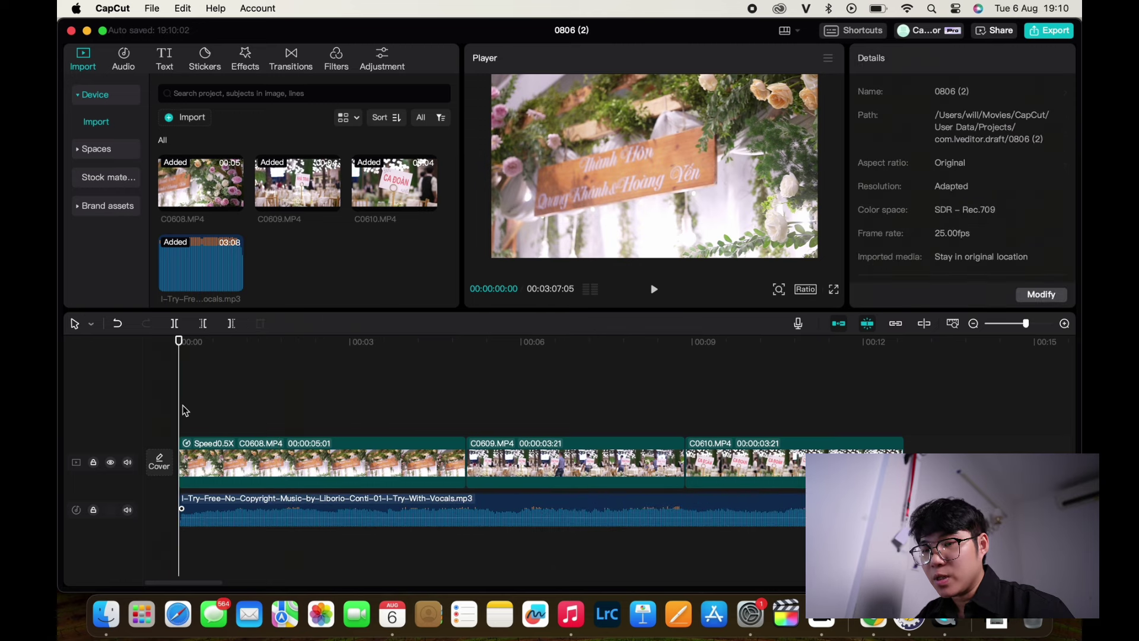
pyautogui.press('space')
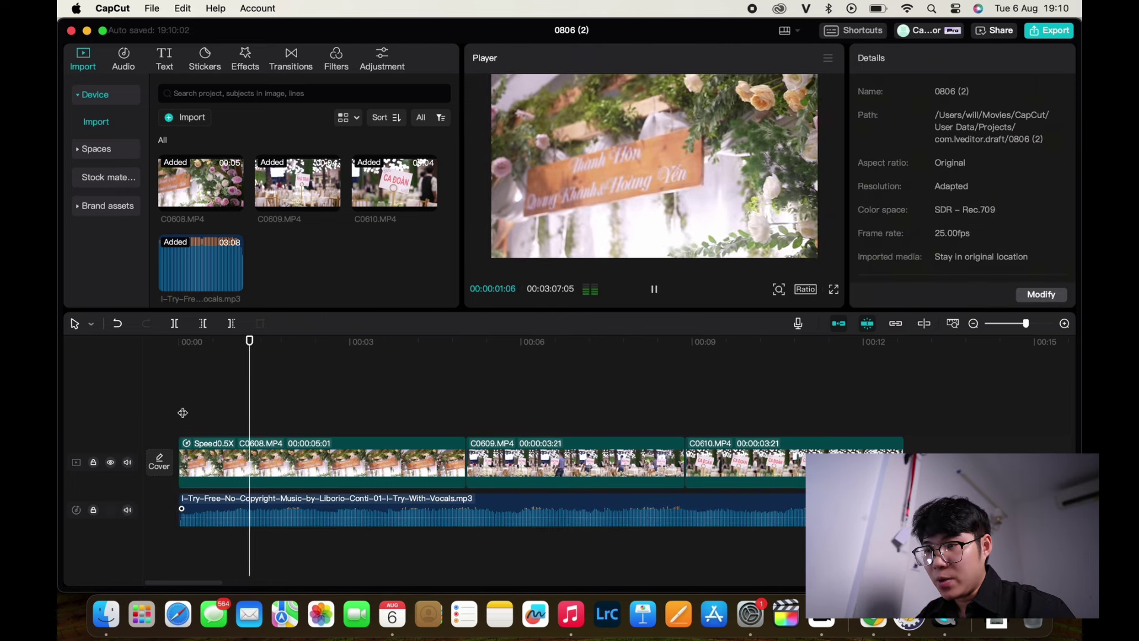
pyautogui.press('space')
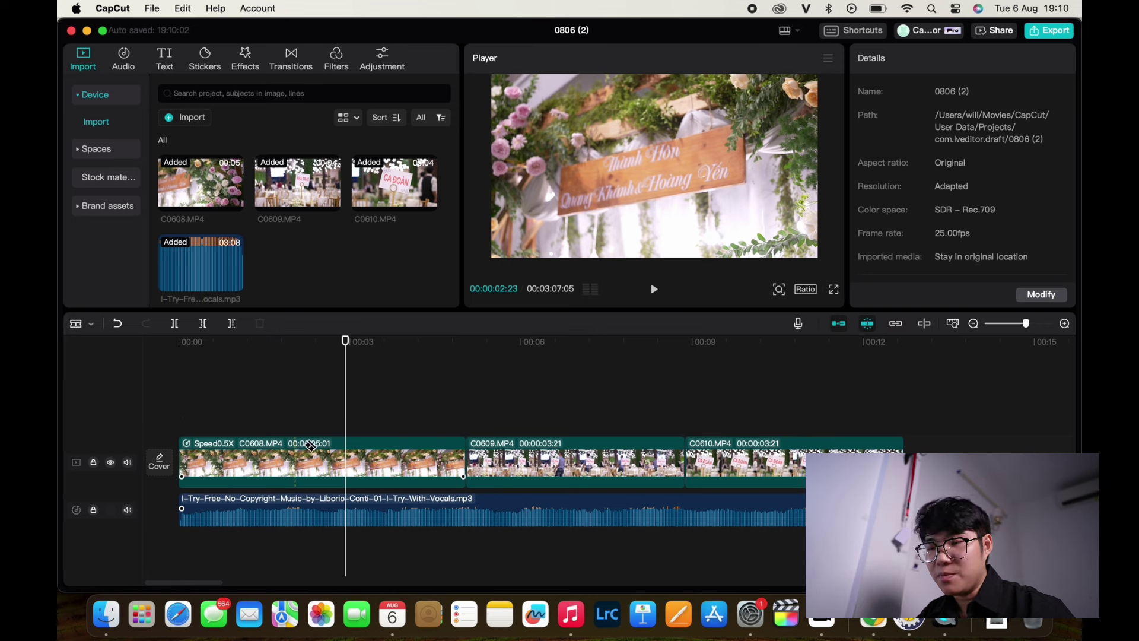
pyautogui.click(345, 450)
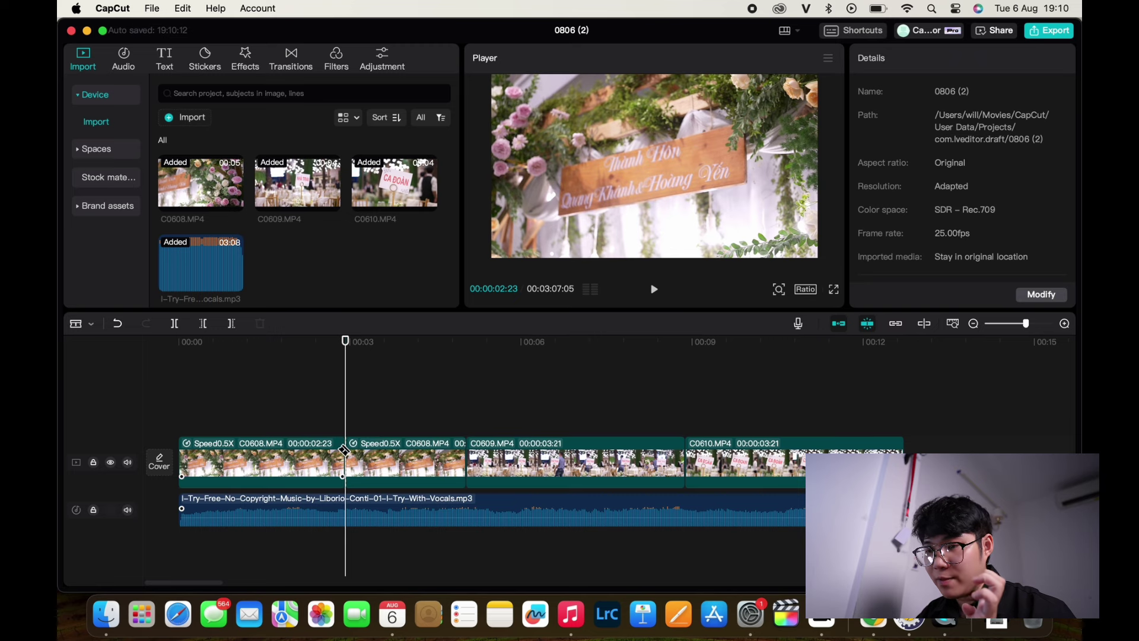
pyautogui.moveTo(300, 416); pyautogui.dragTo(378, 421)
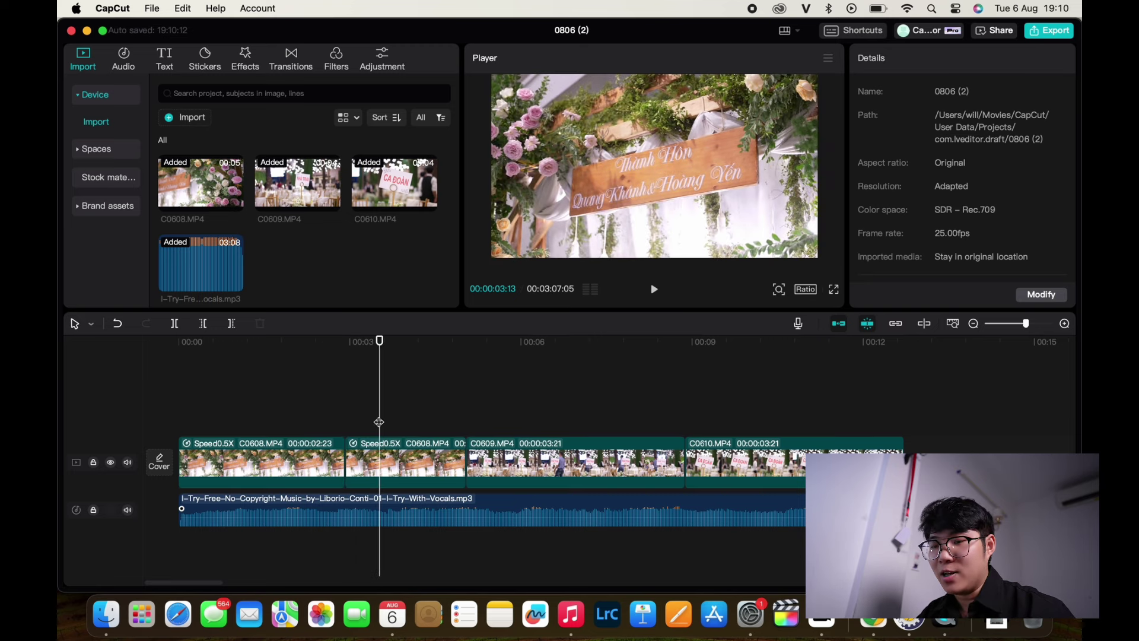
pyautogui.click(399, 444)
pyautogui.press('Delete')
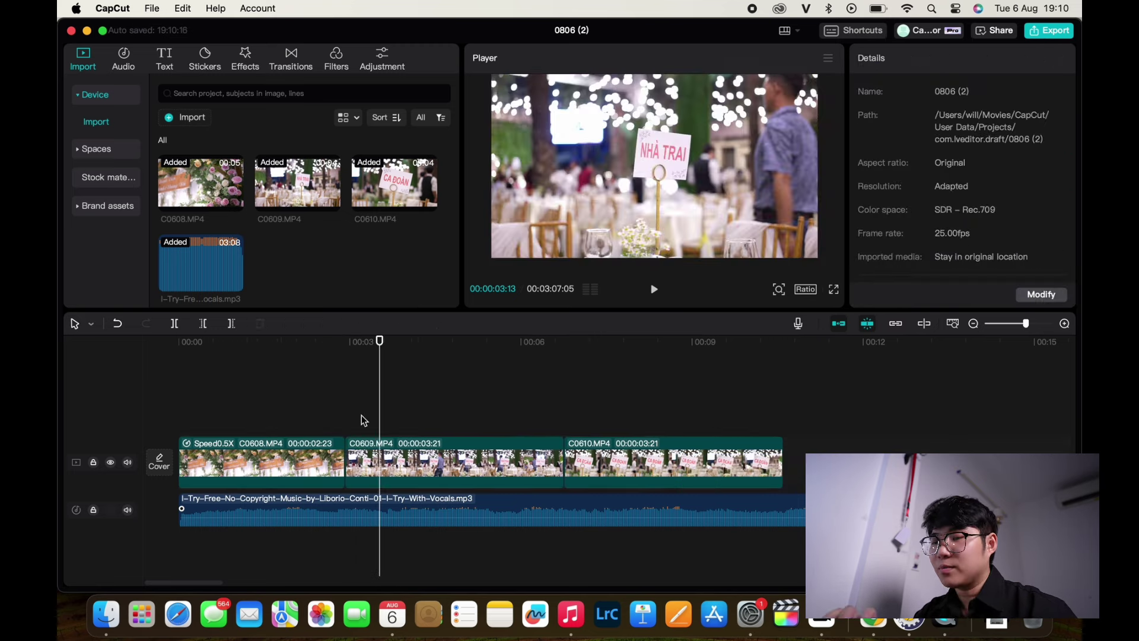
# Play the sequence from the start to check the cut from C0608.MP4 to C0609.MP4 against the music
pyautogui.click(182, 397)
pyautogui.press('space')
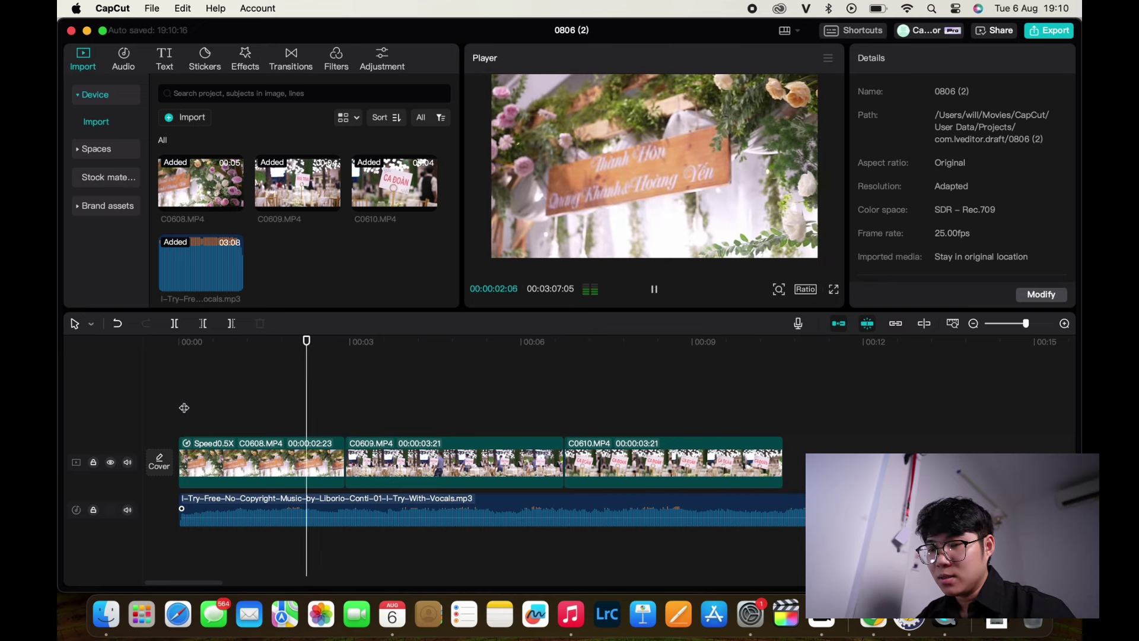
pyautogui.press('space')
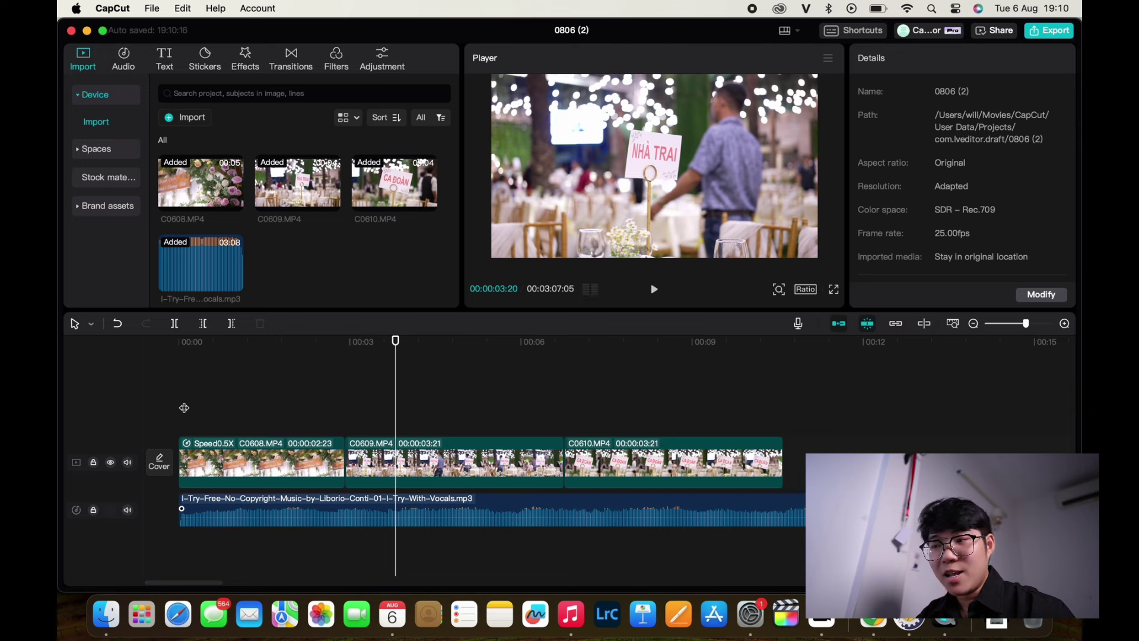
pyautogui.press('space')
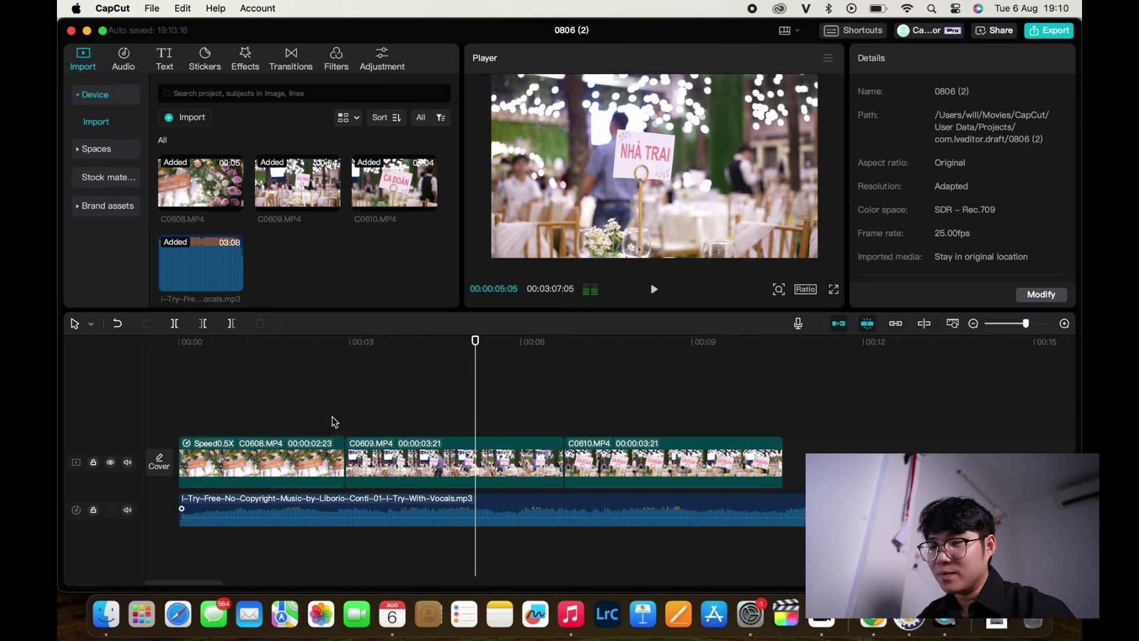
# Try a 0.5x speed on clip C0609.MP4 and play back the transition into it
pyautogui.click(368, 421)
pyautogui.click(427, 463)
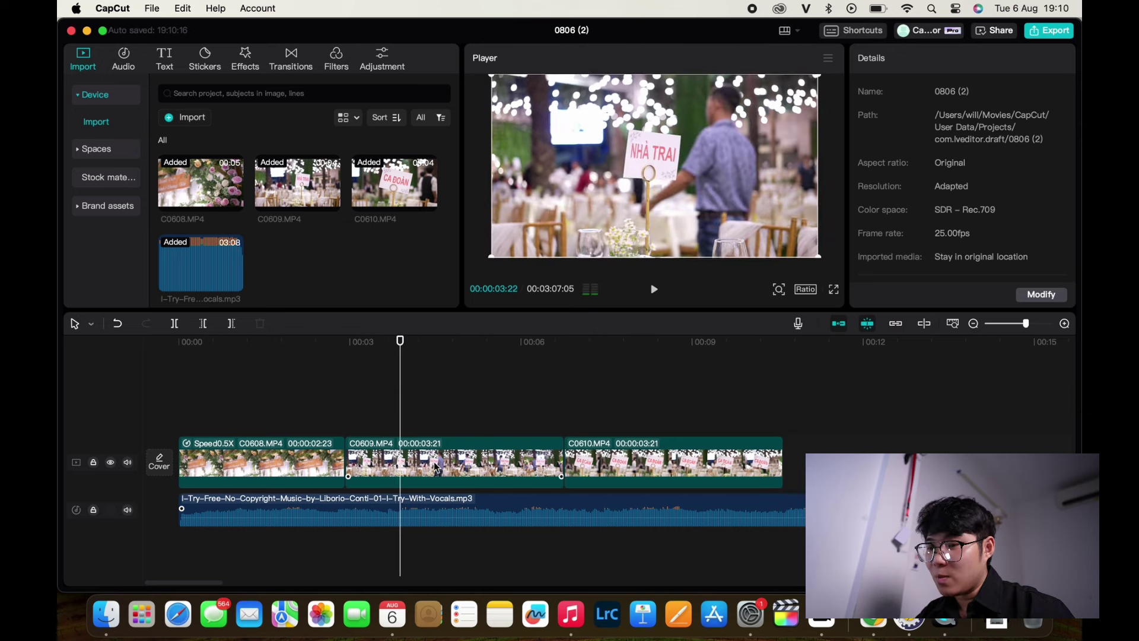
pyautogui.click(954, 58)
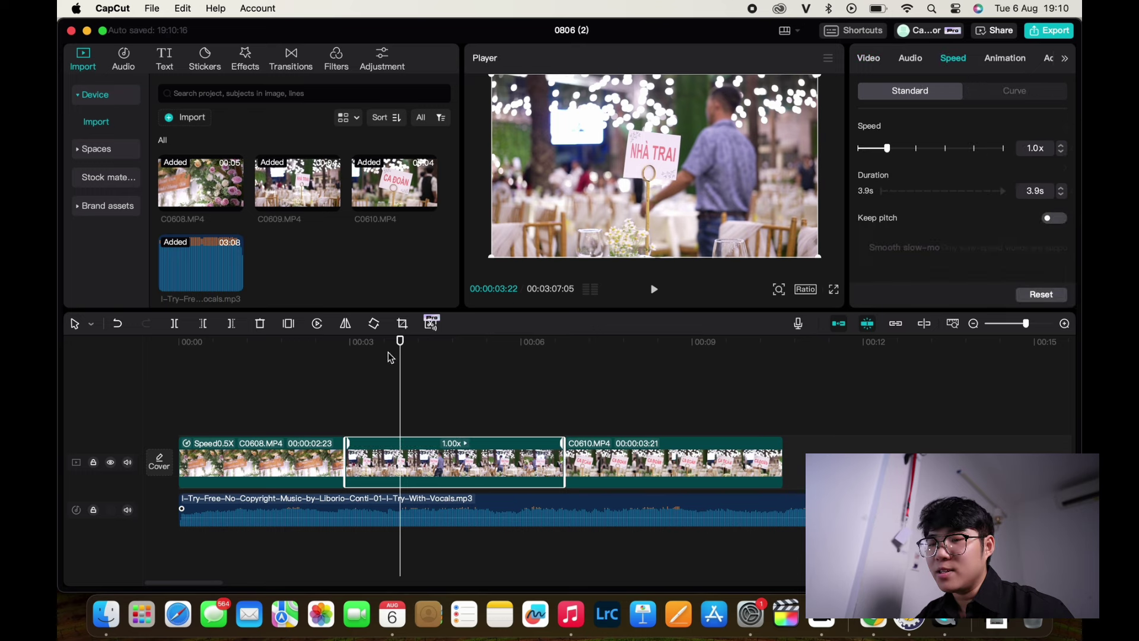
pyautogui.click(453, 445)
pyautogui.click(486, 424)
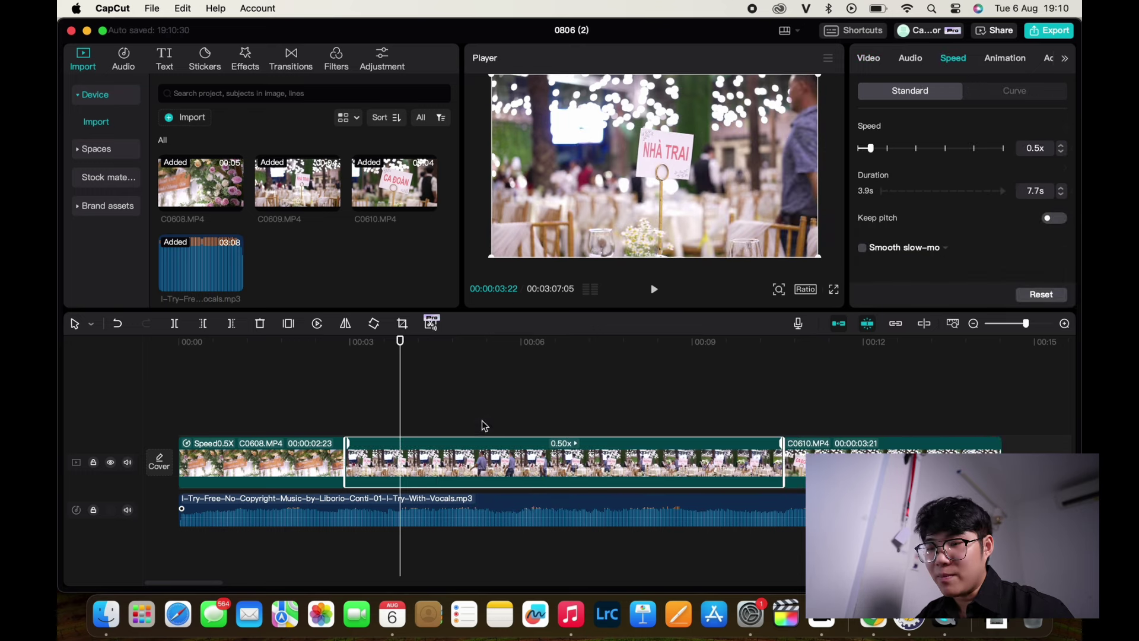
pyautogui.click(331, 417)
pyautogui.press('space')
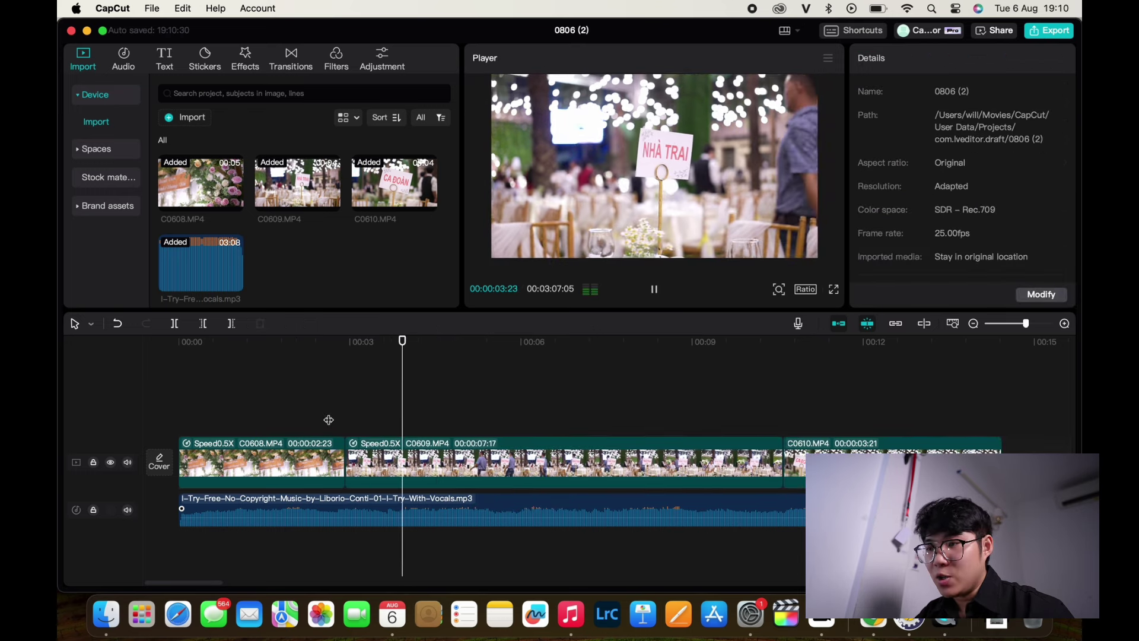
pyautogui.press('space')
# Return clip C0609.MP4 to 1.0x speed
pyautogui.click(425, 449)
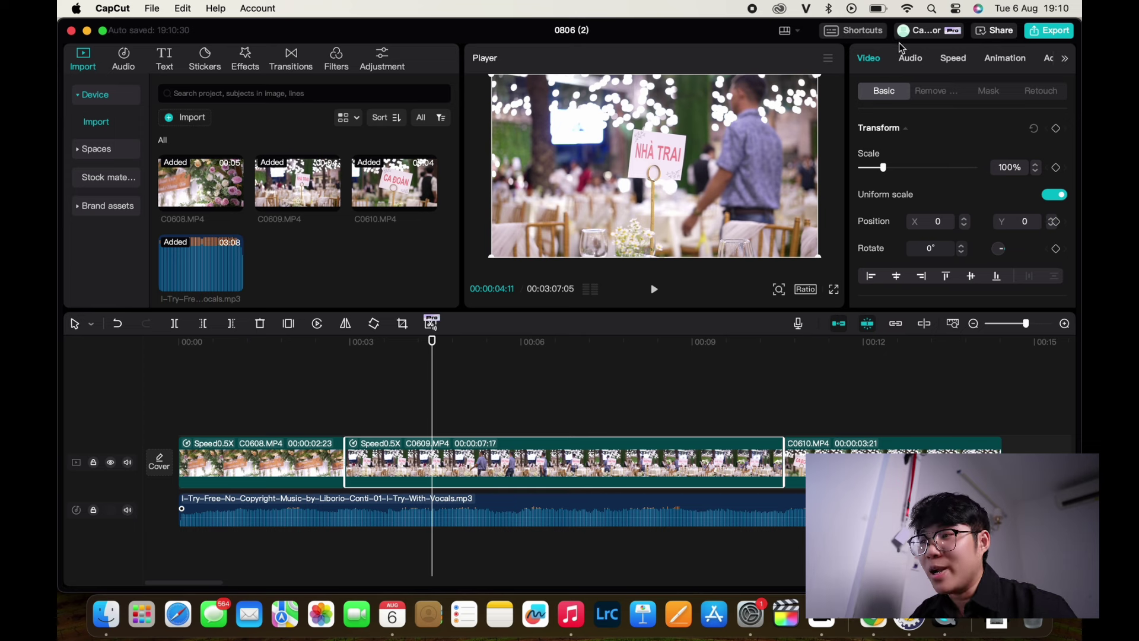
pyautogui.click(910, 58)
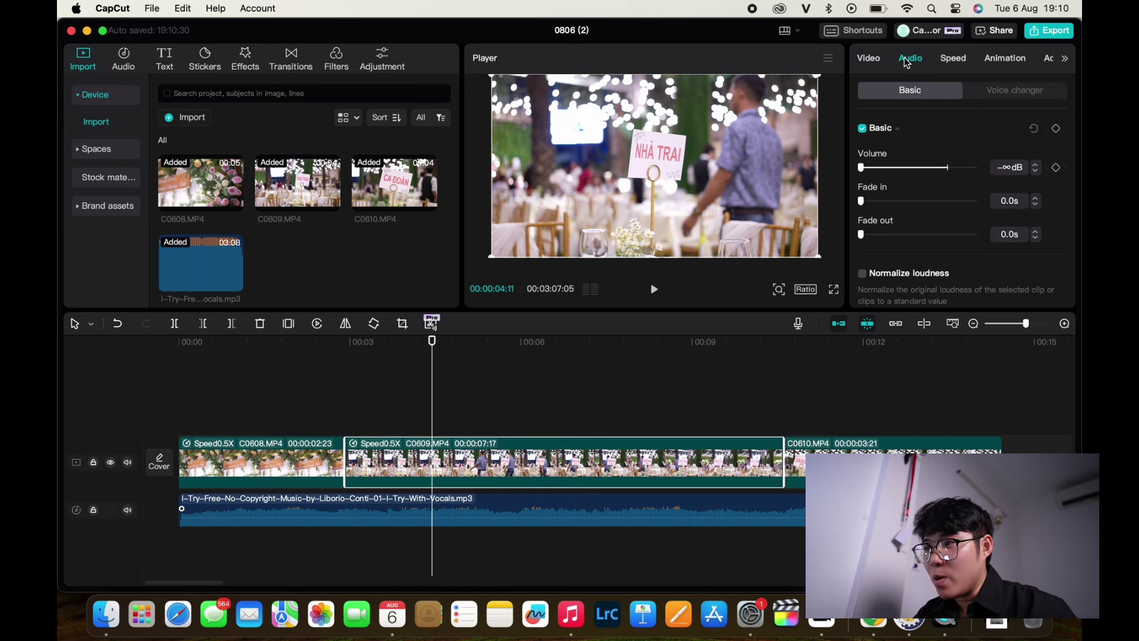
pyautogui.click(953, 57)
pyautogui.click(567, 449)
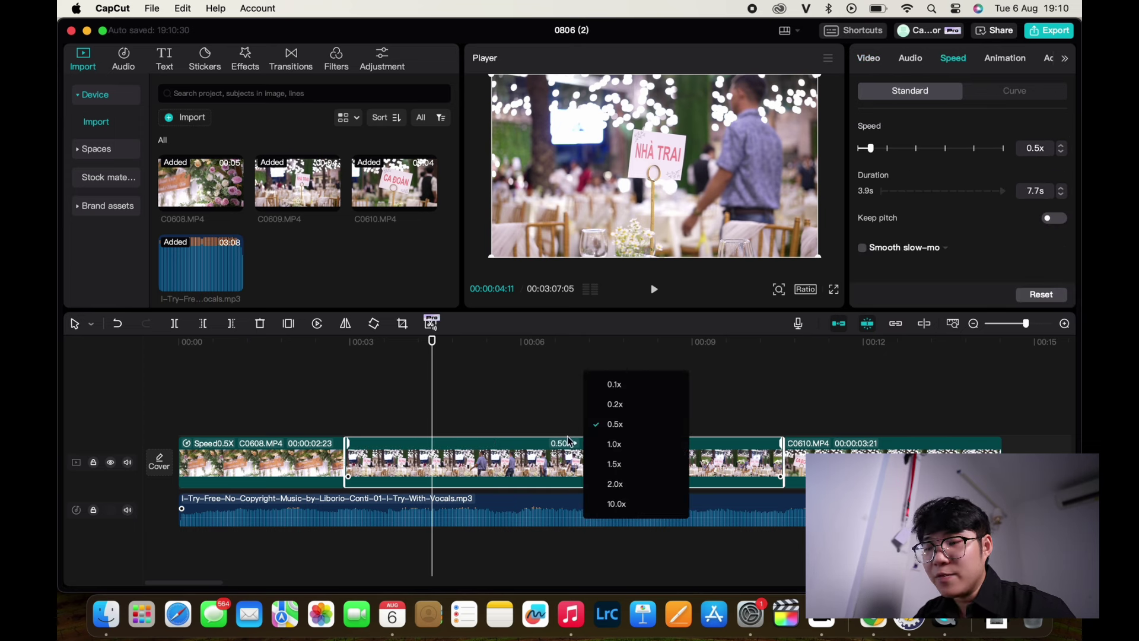
pyautogui.click(610, 450)
pyautogui.press('space')
# Reorder the timeline so C0610.MP4 comes directly after C0608.MP4, ahead of C0609.MP4, and play the sequence from near the start
pyautogui.moveTo(663, 474); pyautogui.dragTo(415, 466)
pyautogui.click(189, 421)
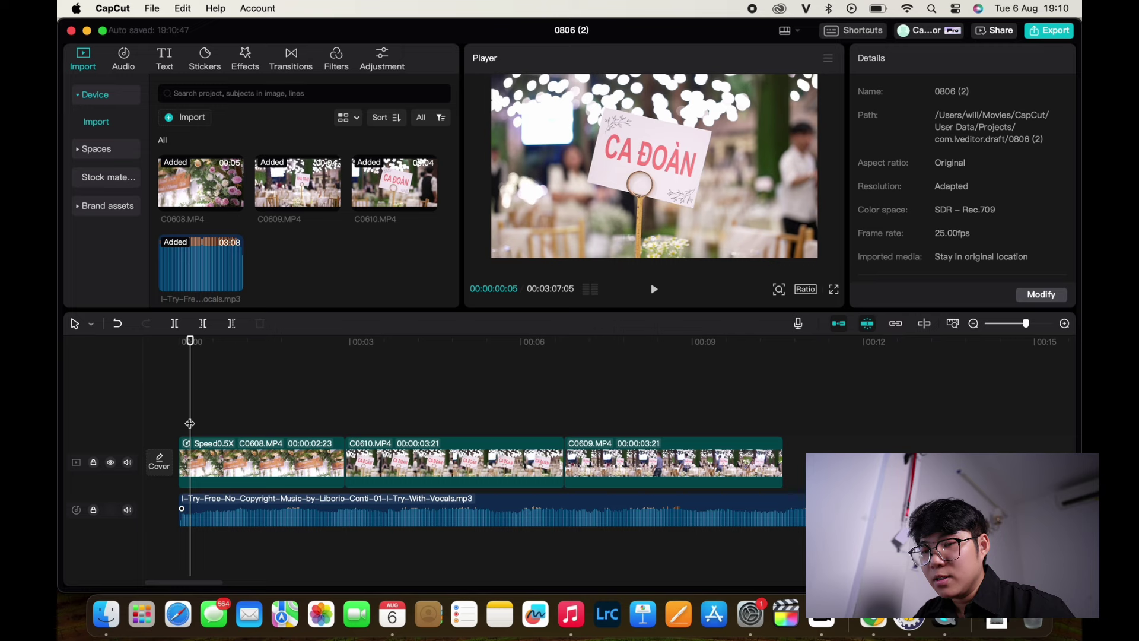
pyautogui.press('space')
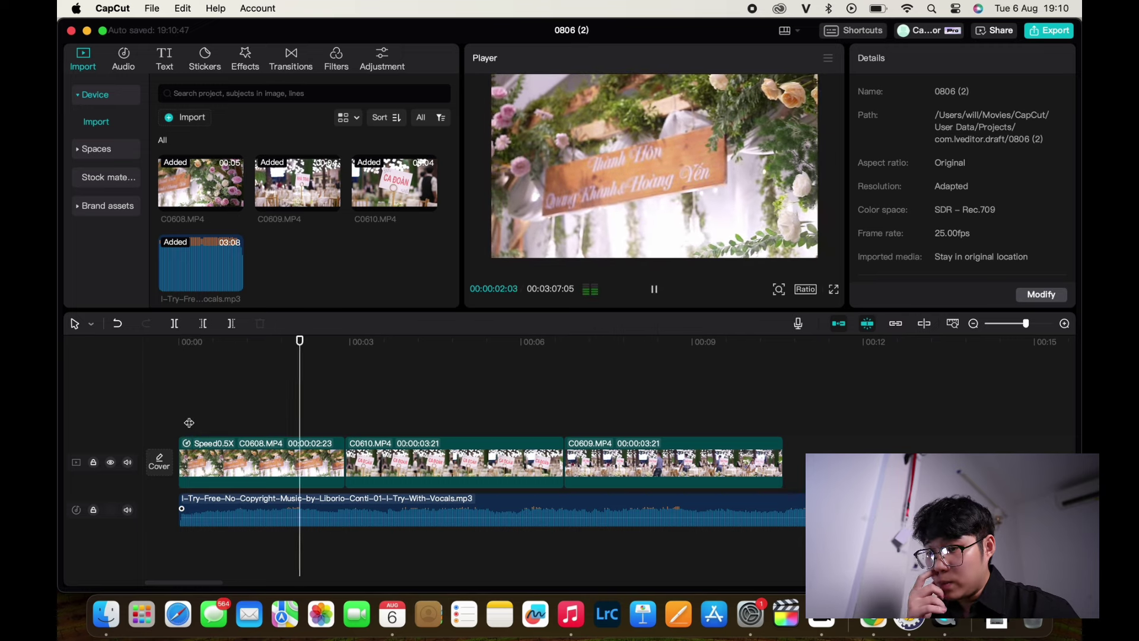
# Set the speed of clip C0610.MP4 to 0.5x
pyautogui.click(375, 457)
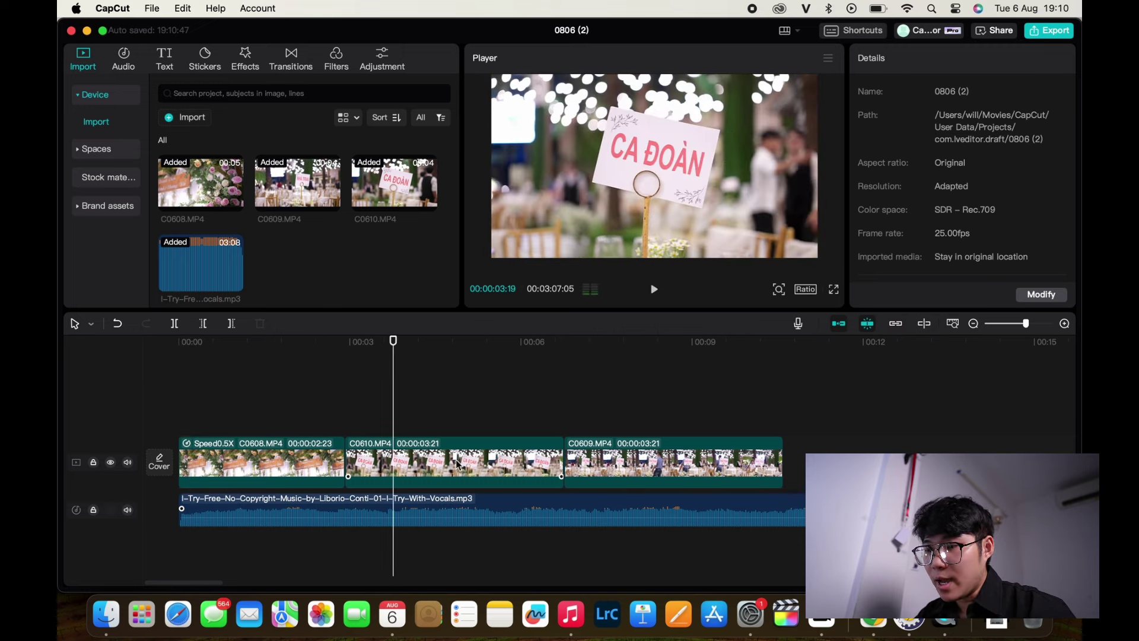
pyautogui.click(929, 63)
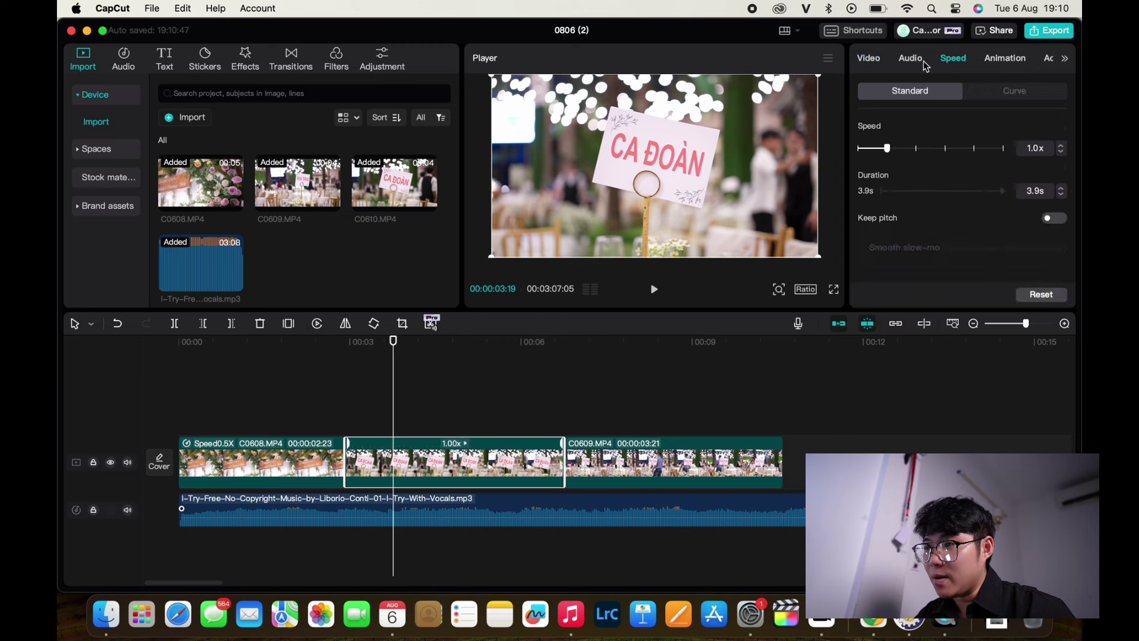
pyautogui.click(464, 442)
pyautogui.click(518, 423)
# Play back the cut from C0608.MP4 into the slowed C0610.MP4 several times to judge where the steady footage starts
pyautogui.click(338, 424)
pyautogui.press('space')
pyautogui.press('space')
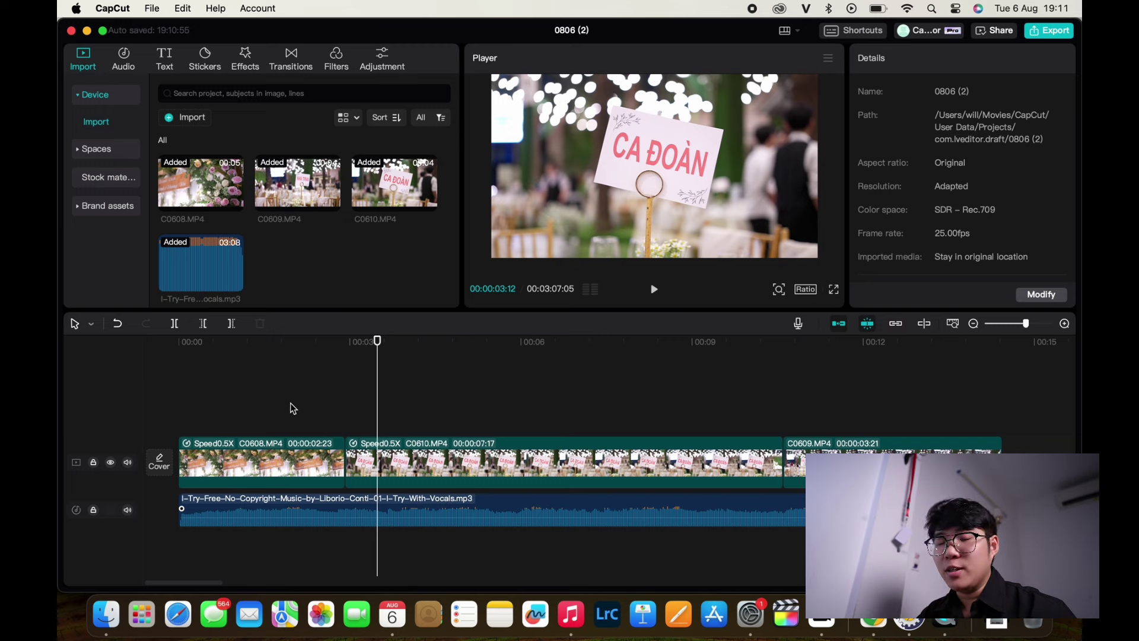
pyautogui.click(252, 401)
pyautogui.press('space')
pyautogui.press('space')
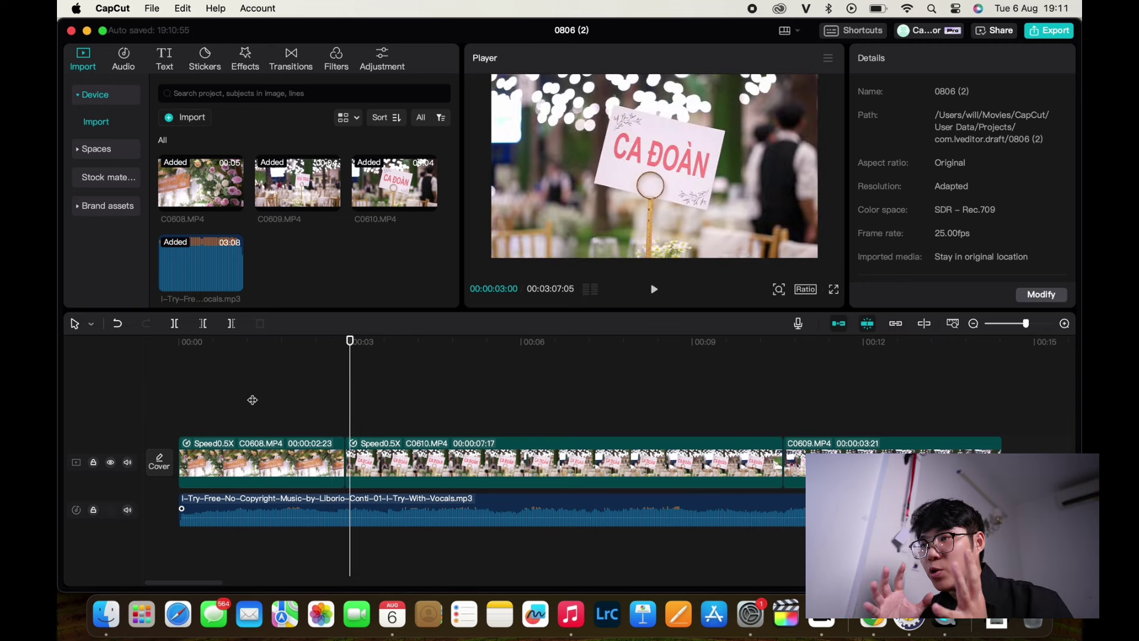
pyautogui.press('space')
pyautogui.press('space')
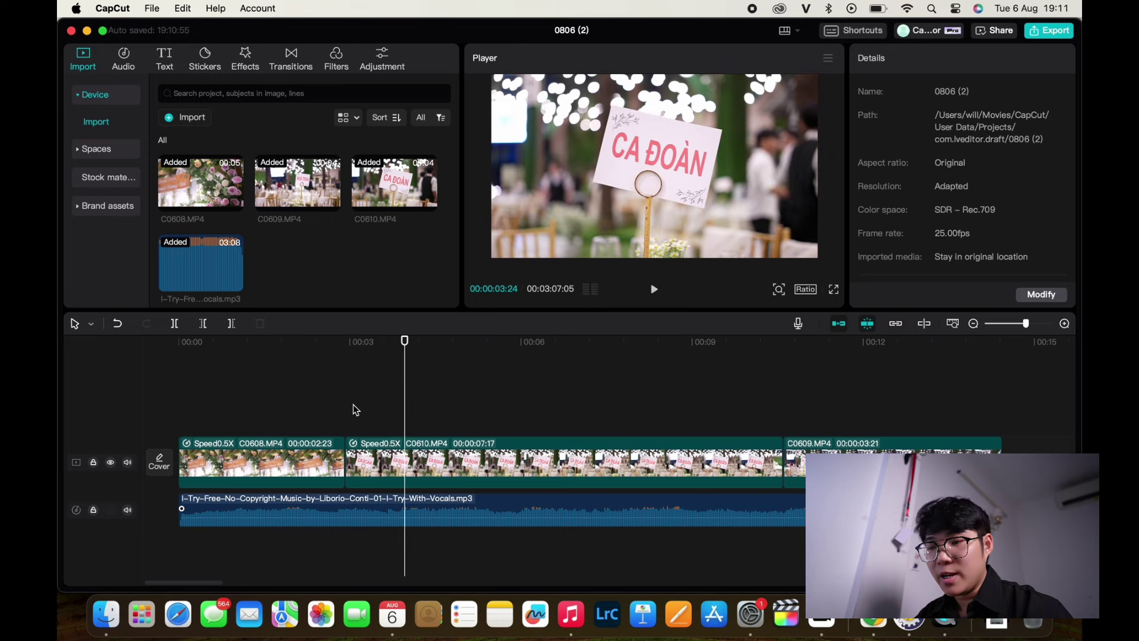
pyautogui.press('space')
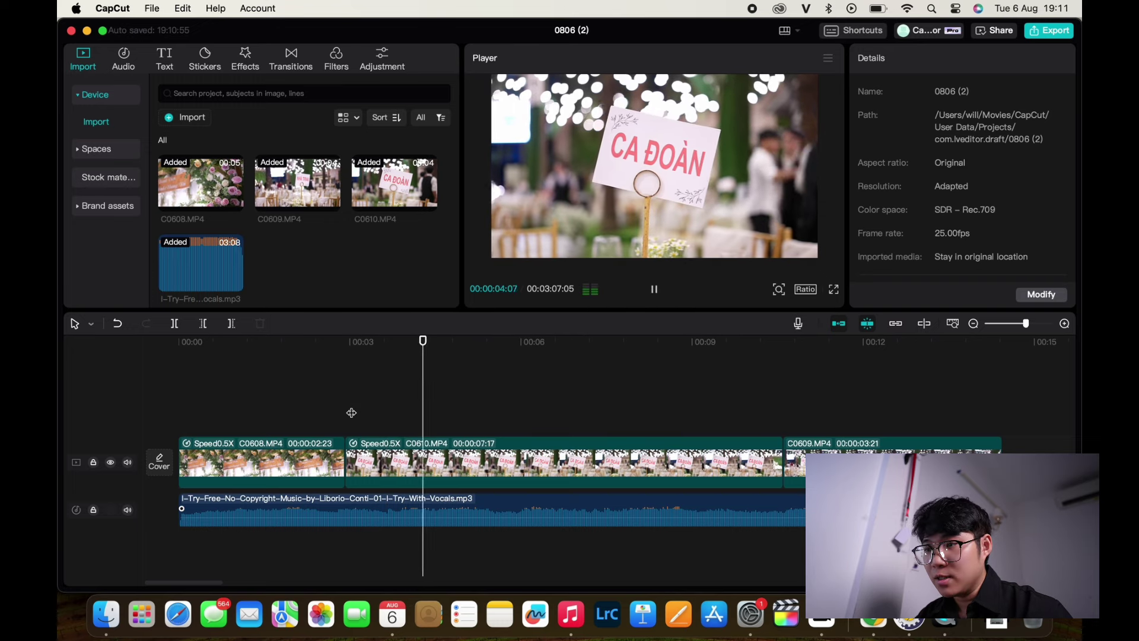
# Split C0610.MP4 at 00:00:04:17 and delete its leading part, closing the gap after C0608.MP4
pyautogui.press('space')
pyautogui.press('super+b')
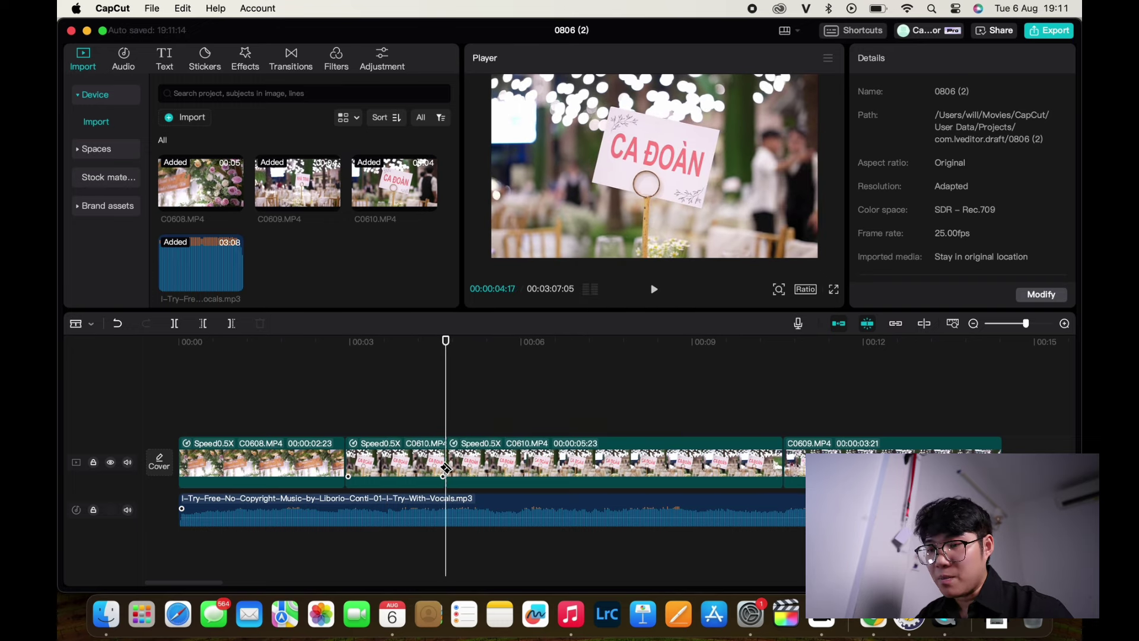
pyautogui.press('super+b')
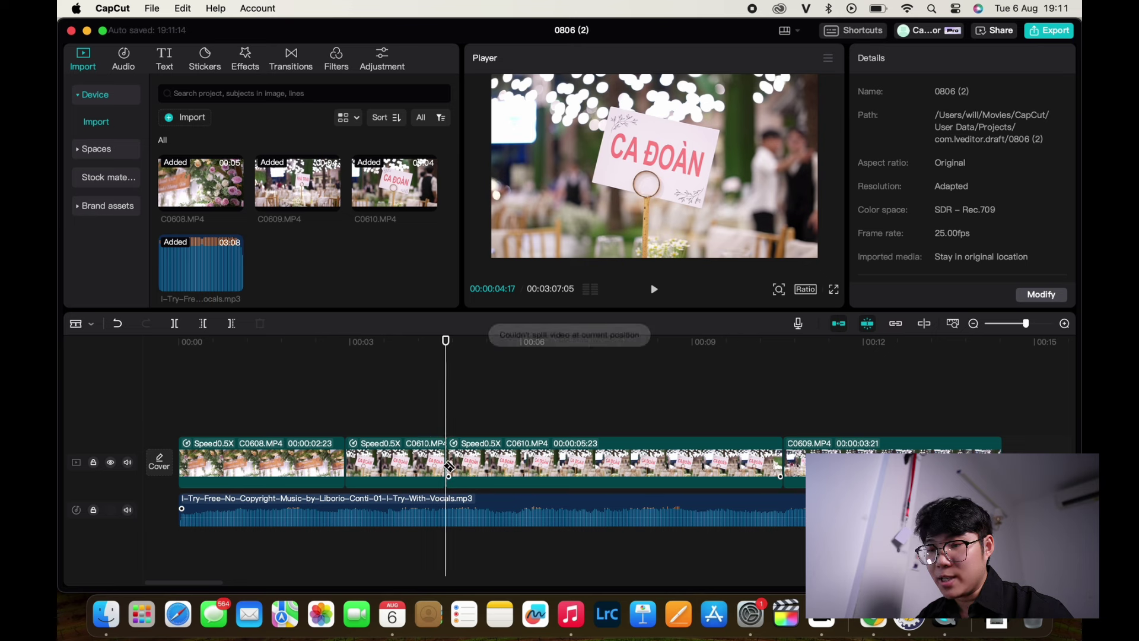
pyautogui.click(415, 467)
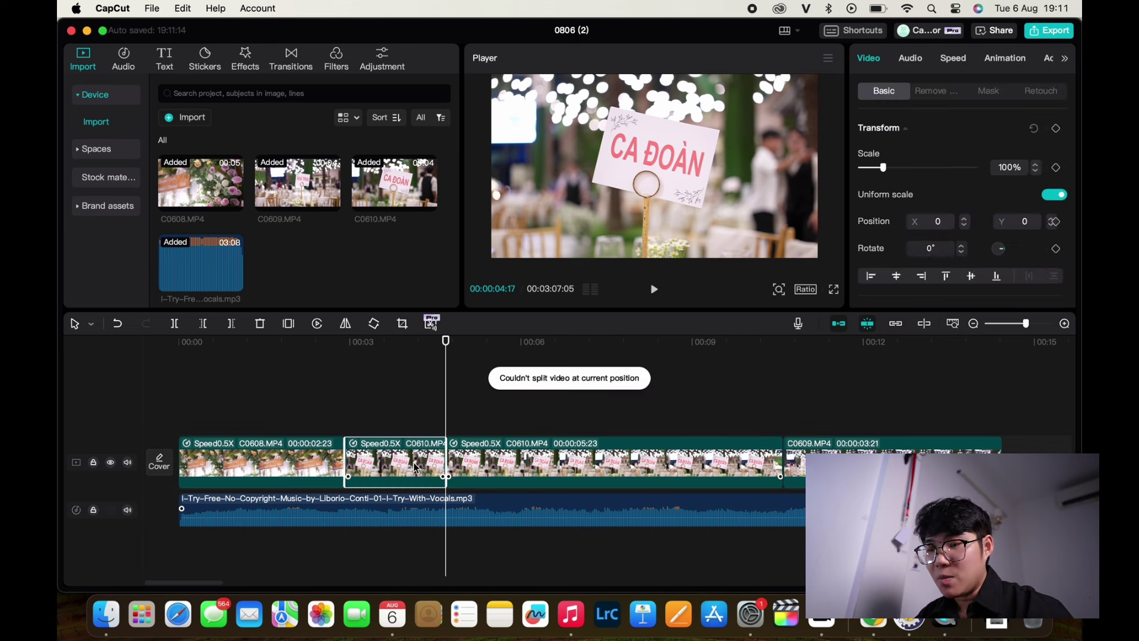
pyautogui.press('Delete')
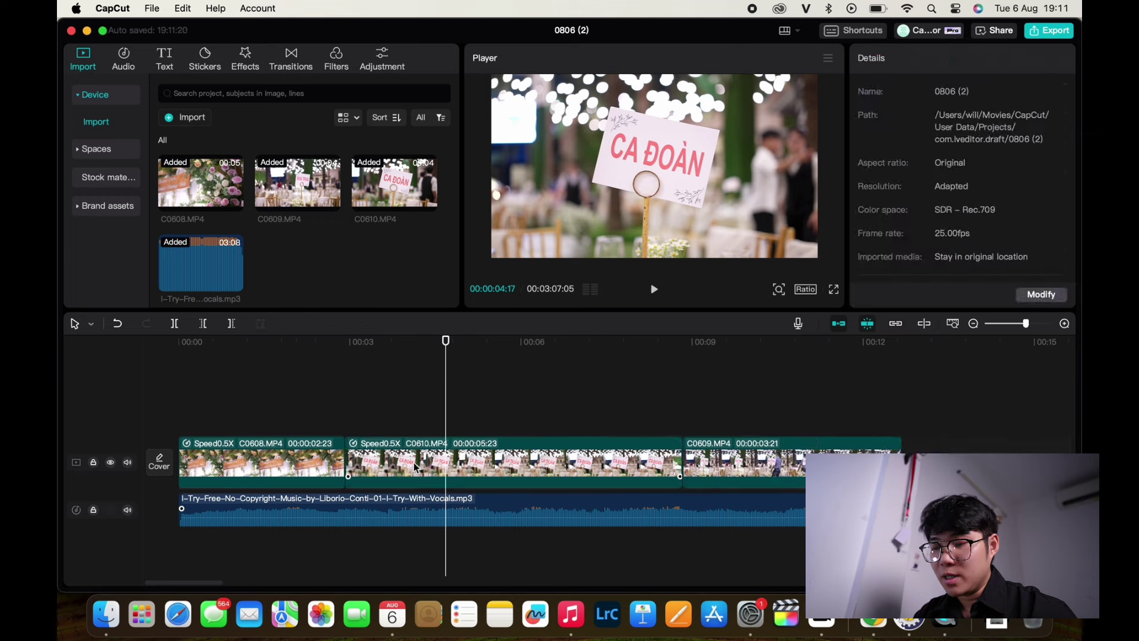
# Play the sequence across the new cut and again from the start, stopping at 00:00:05:21
pyautogui.click(327, 402)
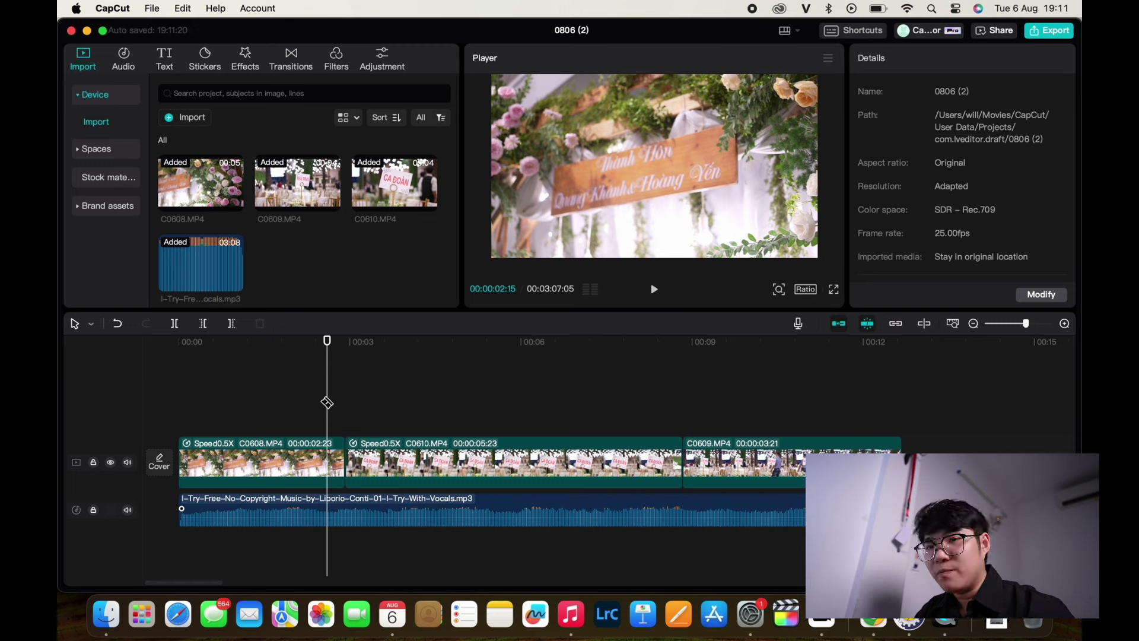
pyautogui.press('space')
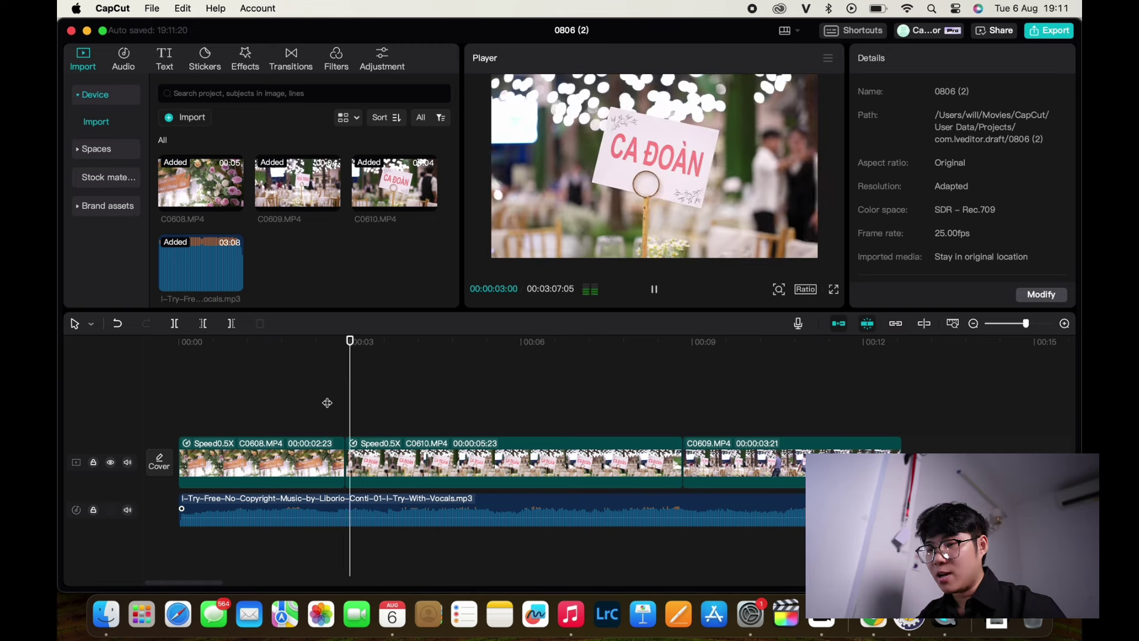
pyautogui.click(198, 402)
pyautogui.click(145, 399)
pyautogui.press('space')
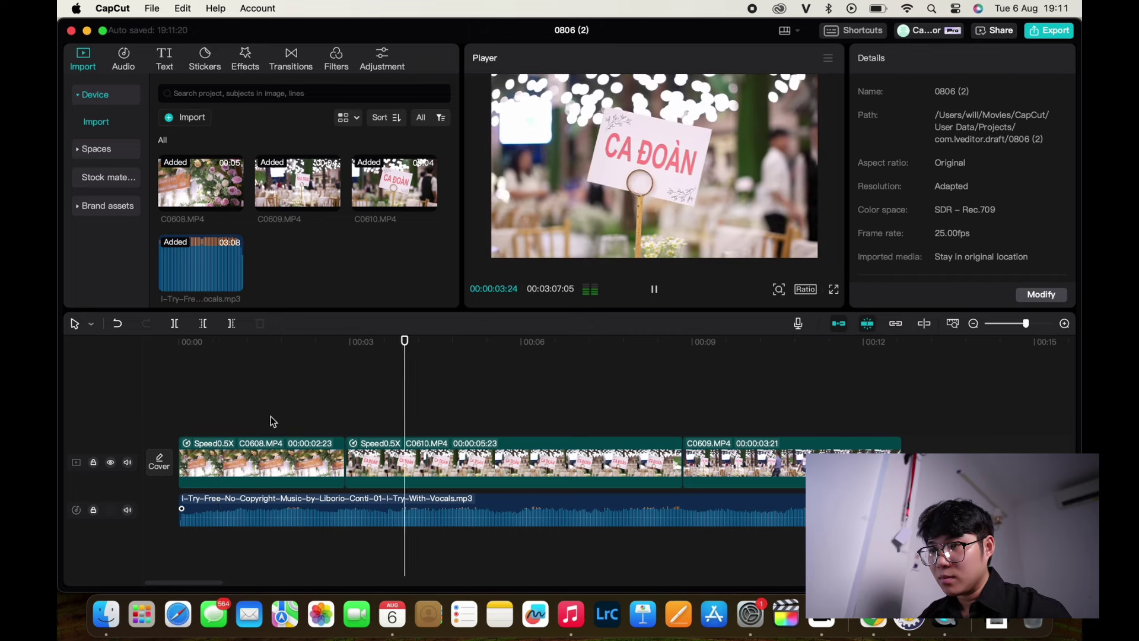
pyautogui.press('space')
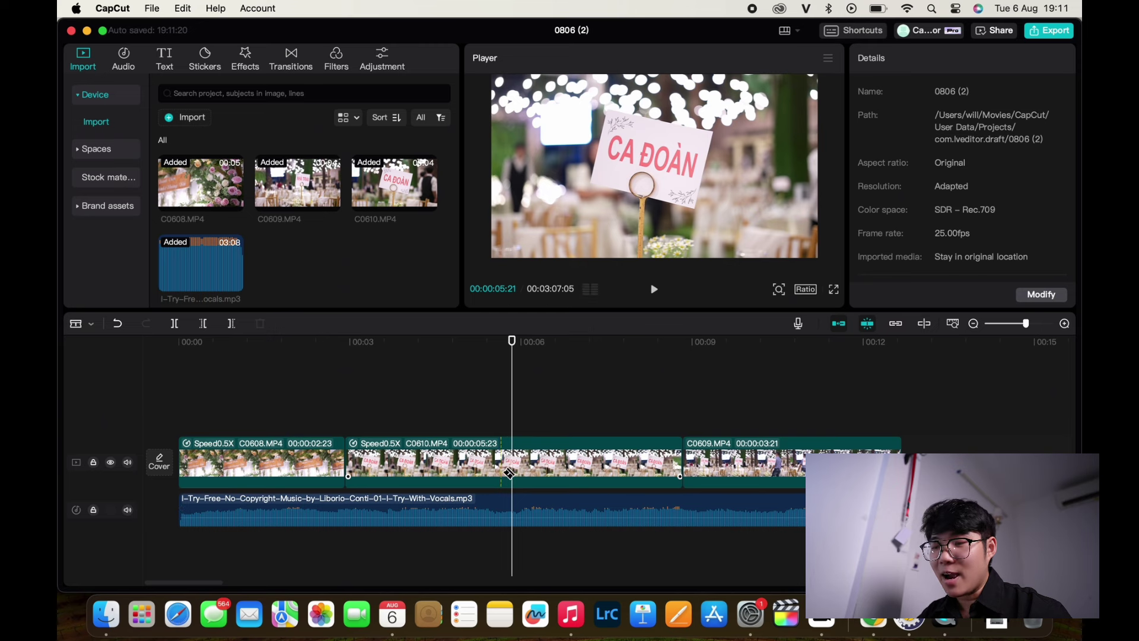
pyautogui.click(514, 498)
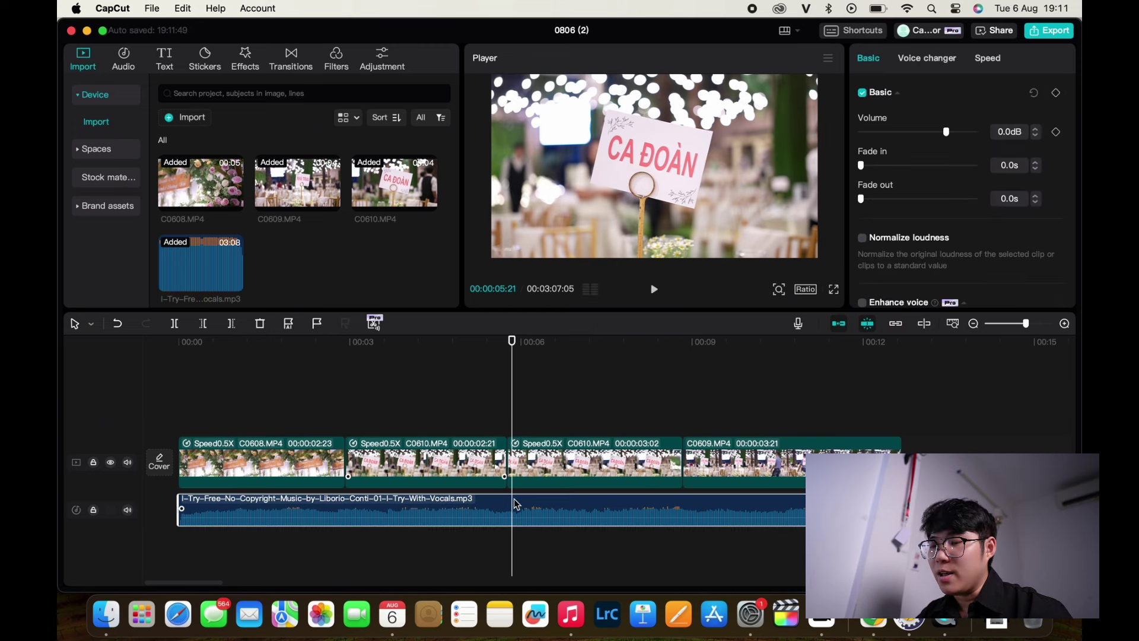
pyautogui.press('Delete')
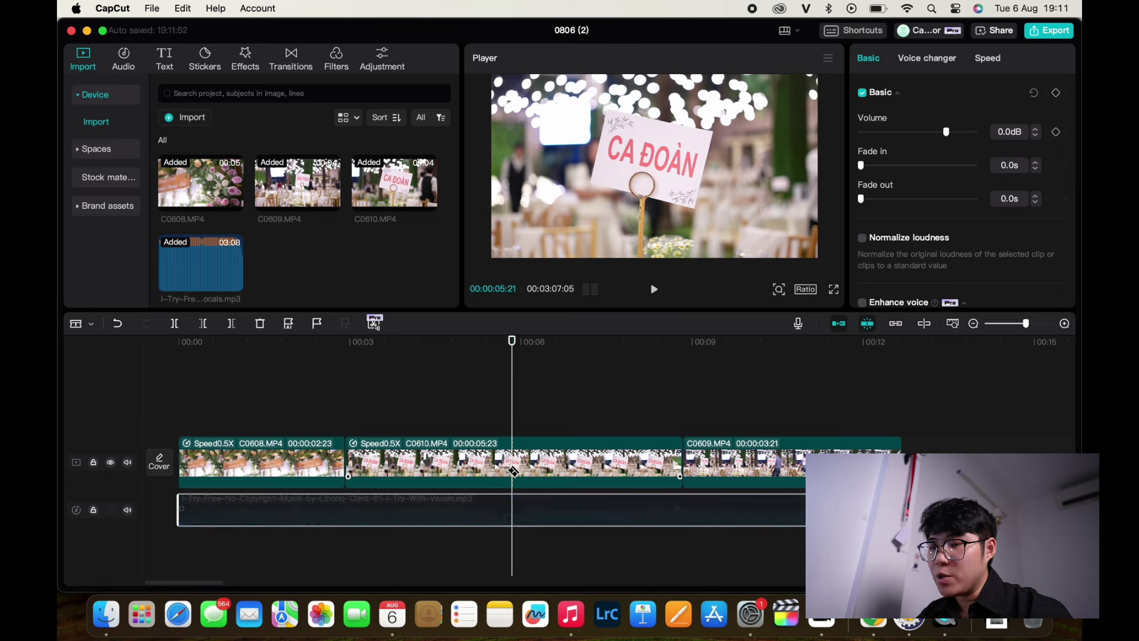
pyautogui.press('super+z')
# Split C0610.MP4 and the music track at 00:00:05:21 and delete everything after that point
pyautogui.click(512, 478)
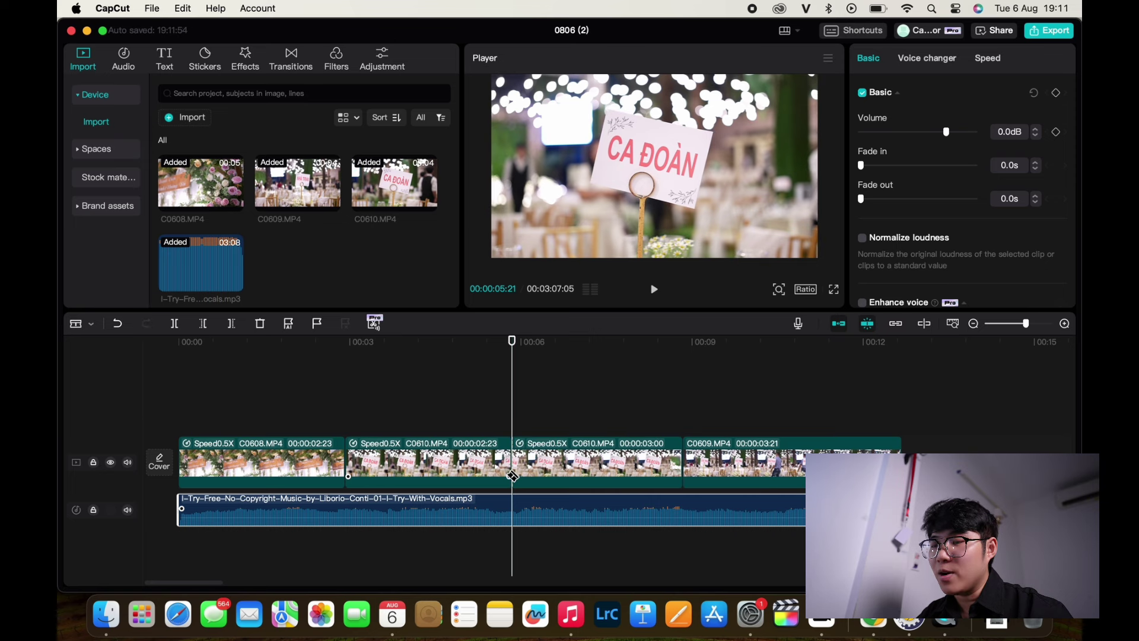
pyautogui.click(514, 515)
pyautogui.moveTo(571, 393); pyautogui.dragTo(746, 572)
pyautogui.press('Delete')
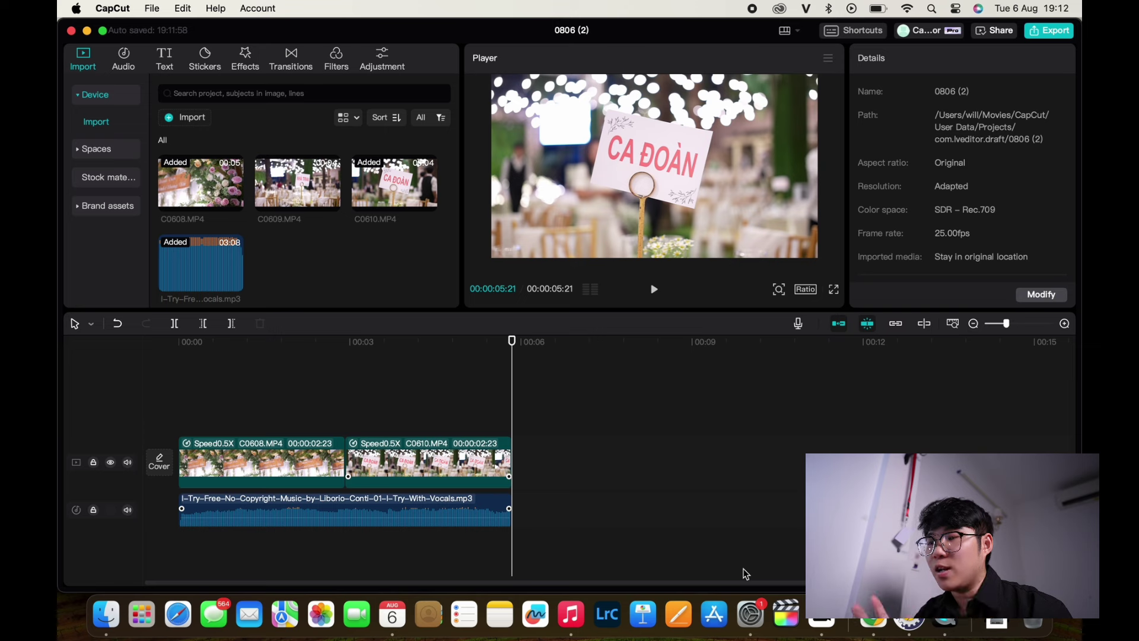
# Place a copy of C0608.MP4 on a track above the main clips, starting about half a second in
pyautogui.press('space')
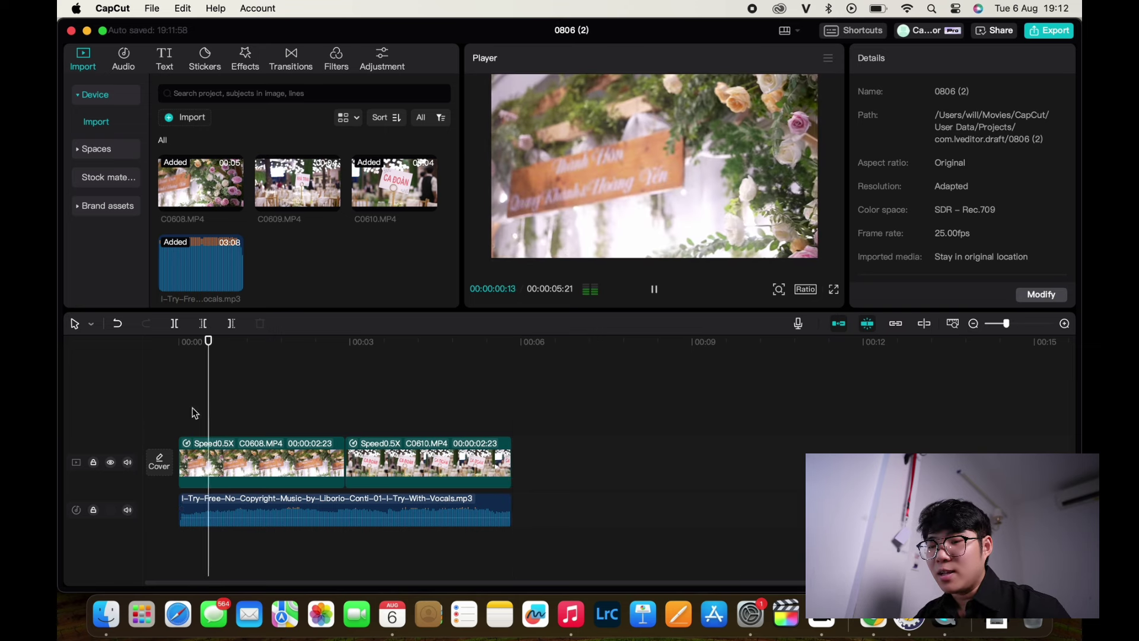
pyautogui.click(242, 457)
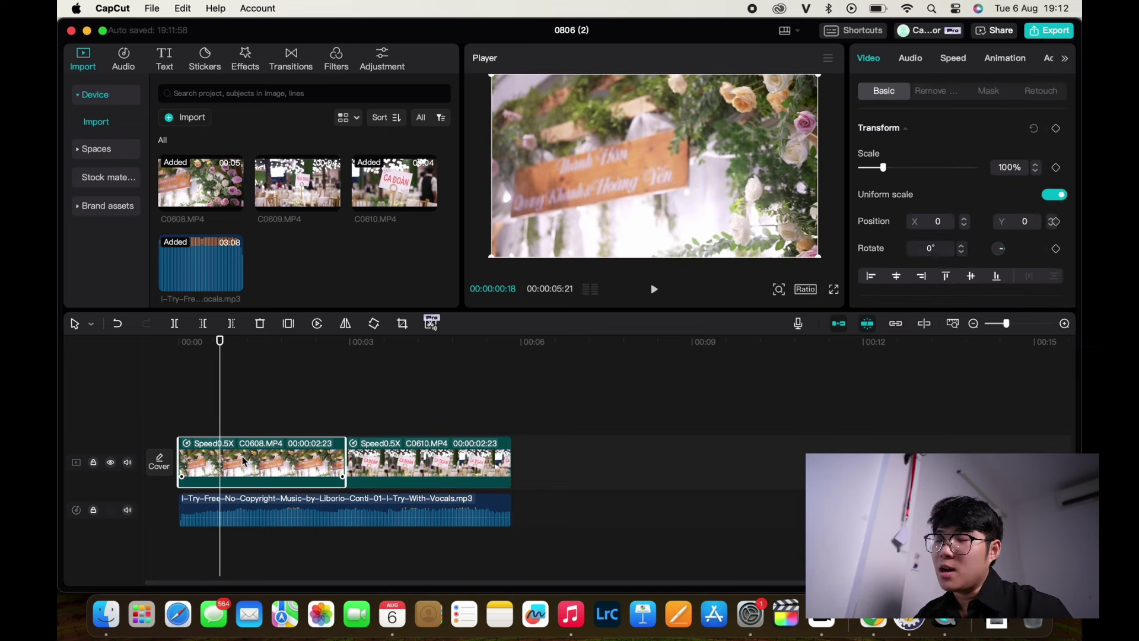
pyautogui.moveTo(290, 442); pyautogui.dragTo(304, 415)
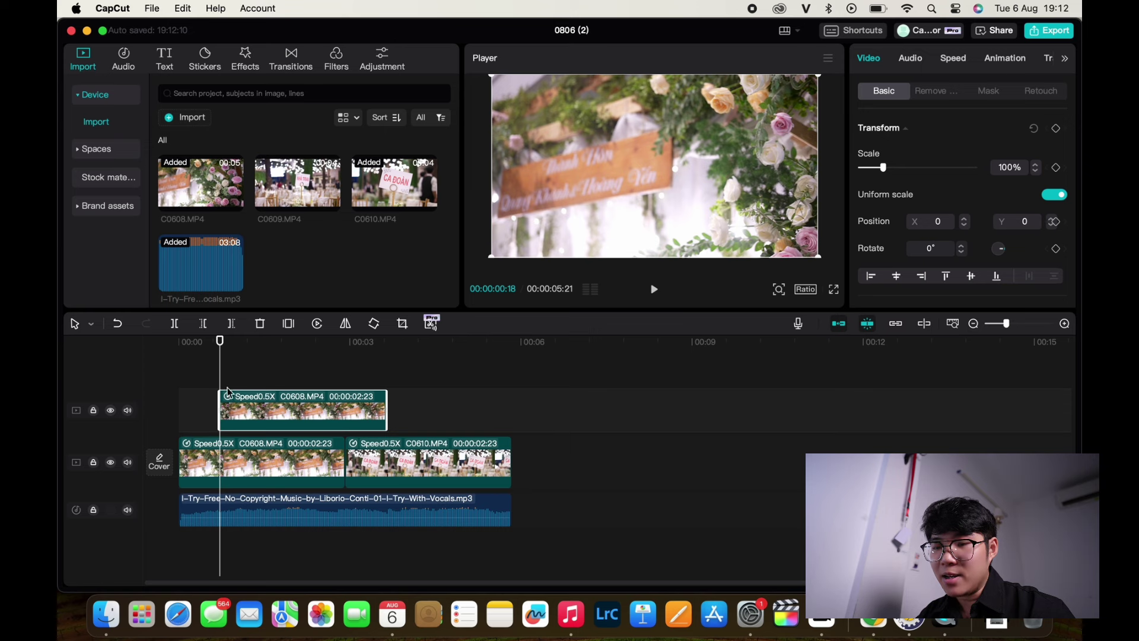
pyautogui.moveTo(254, 419)
pyautogui.mouseDown()
pyautogui.moveTo(314, 420)
pyautogui.moveTo(213, 419)
pyautogui.moveTo(243, 418)
pyautogui.mouseUp()
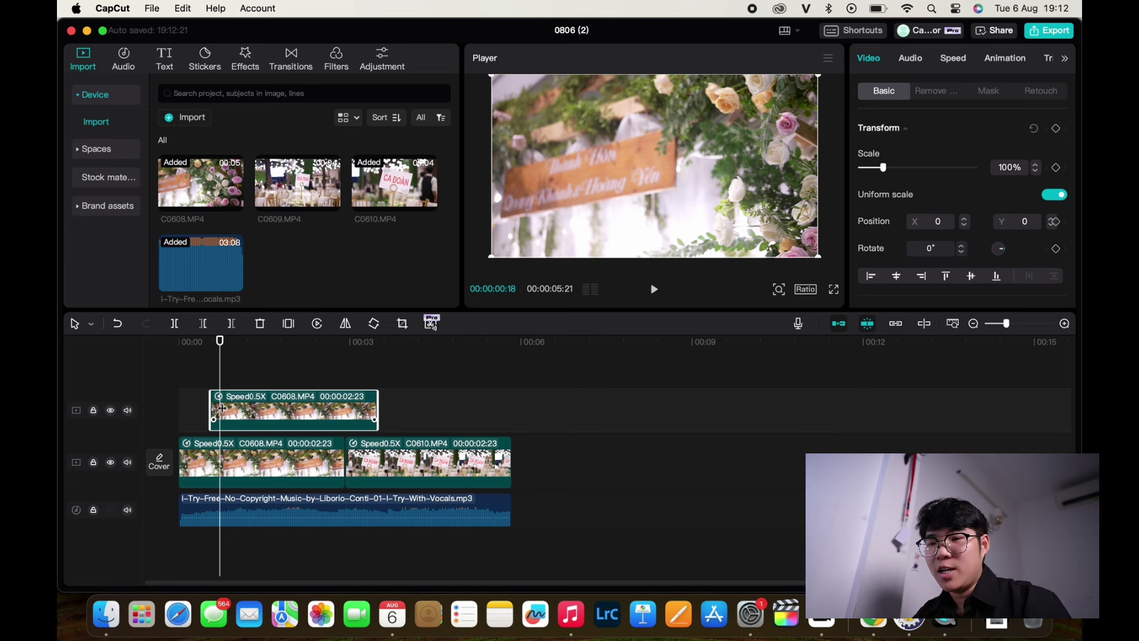
pyautogui.moveTo(221, 363)
pyautogui.mouseDown()
pyautogui.moveTo(175, 365)
pyautogui.moveTo(221, 373)
pyautogui.mouseUp()
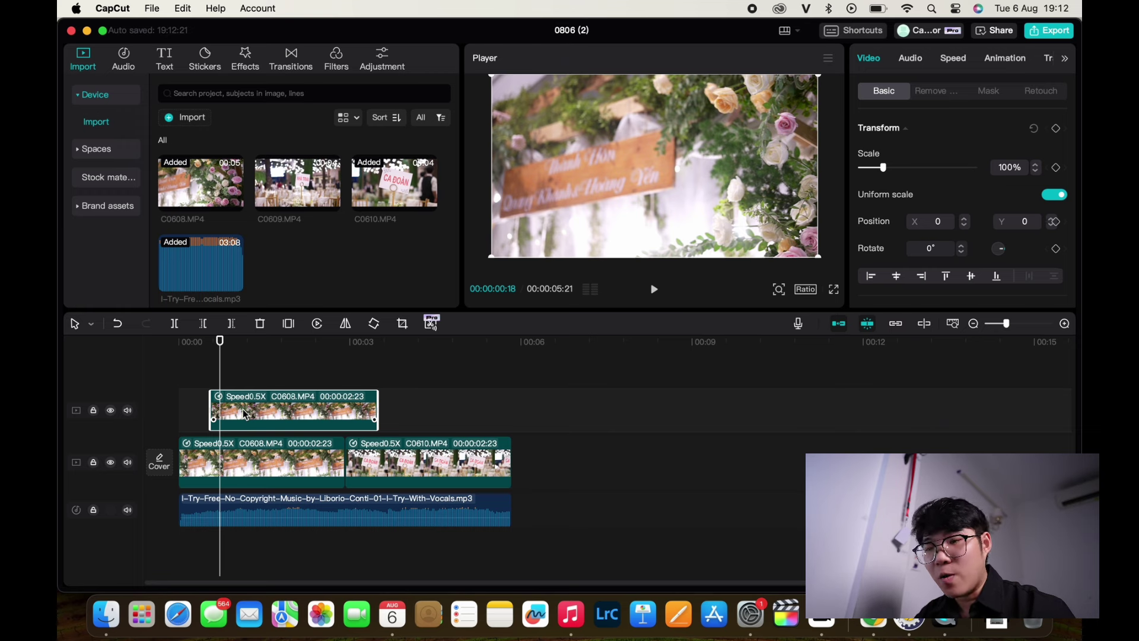
# Delete the upper copy of C0608.MP4 and toggle the original clip on the main track off and on
pyautogui.press('Delete')
pyautogui.click(250, 442)
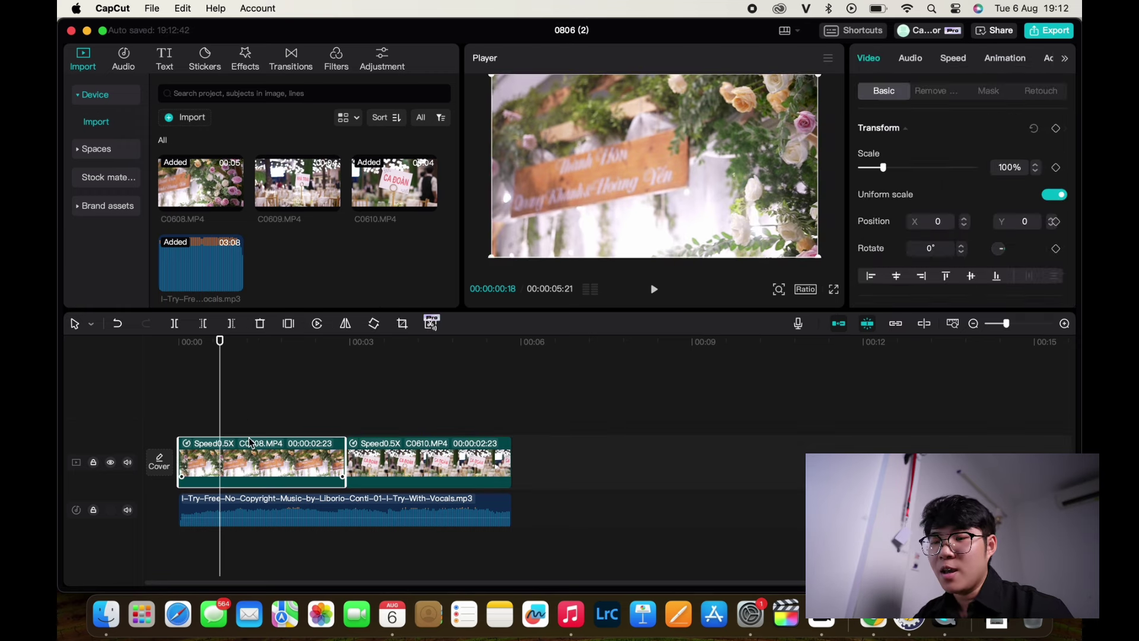
pyautogui.press('v')
pyautogui.press('v')
pyautogui.press('v')
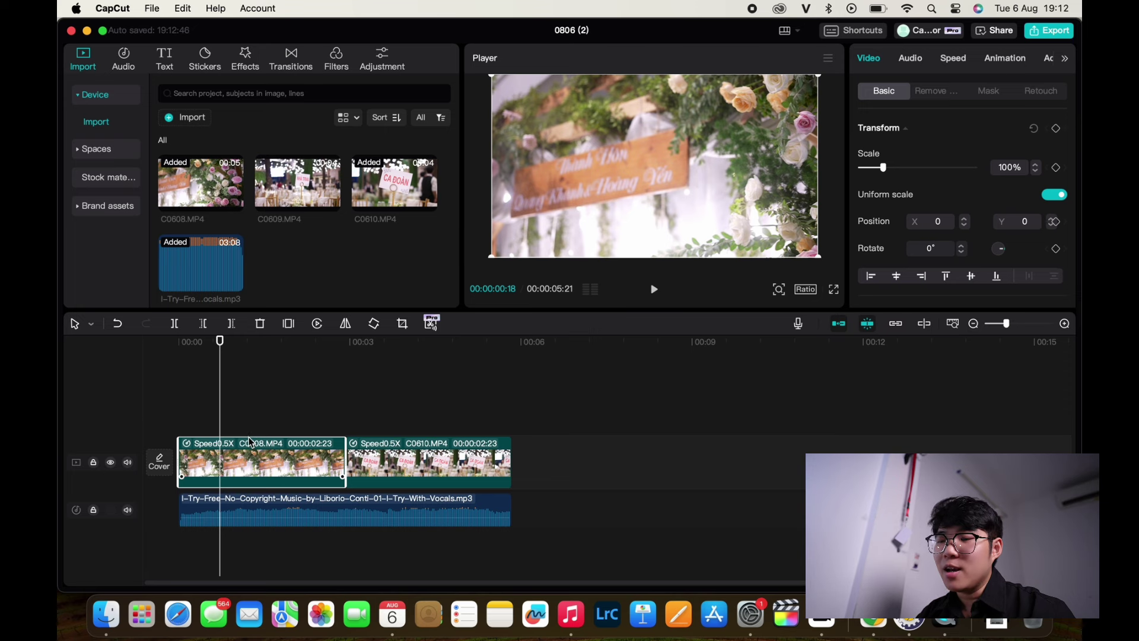
pyautogui.press('v')
pyautogui.press('v')
pyautogui.press('v')
# Place another copy of C0608.MP4 on the upper track overlapping C0610.MP4 and play the overlap
pyautogui.moveTo(256, 448); pyautogui.dragTo(267, 410)
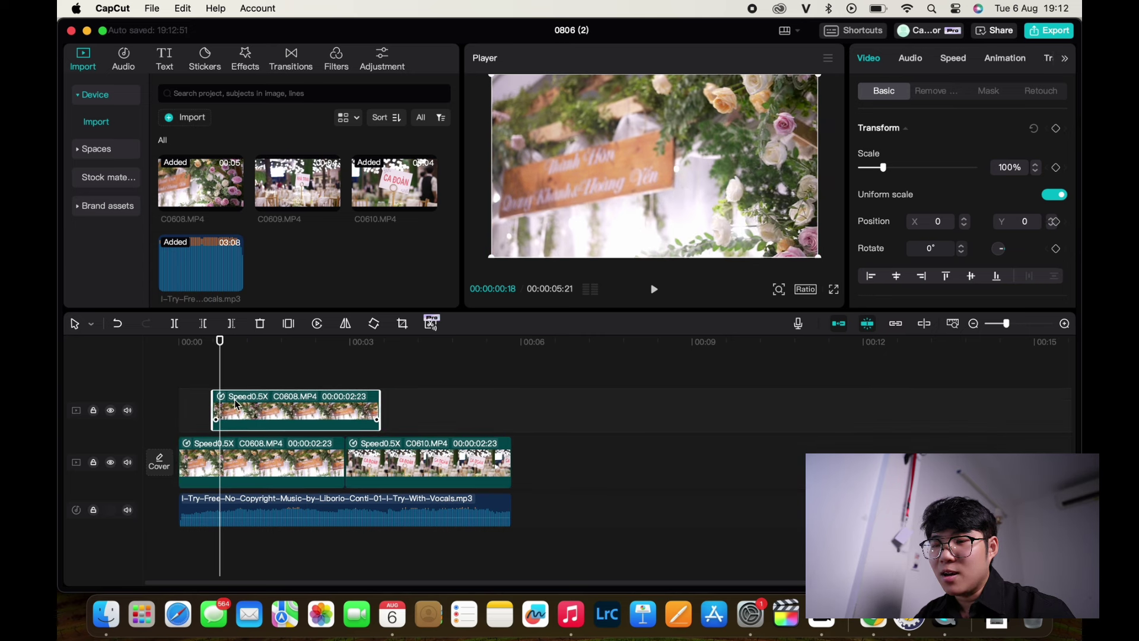
pyautogui.press('v')
pyautogui.press('v')
pyautogui.moveTo(236, 404); pyautogui.dragTo(426, 408)
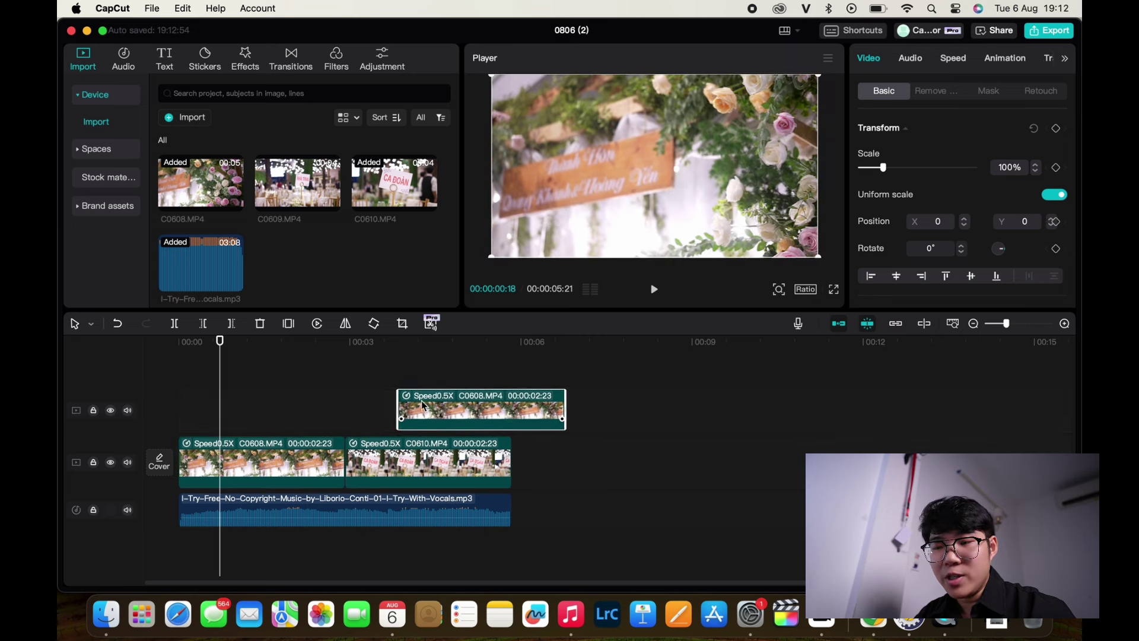
pyautogui.click(389, 379)
pyautogui.press('space')
pyautogui.press('space')
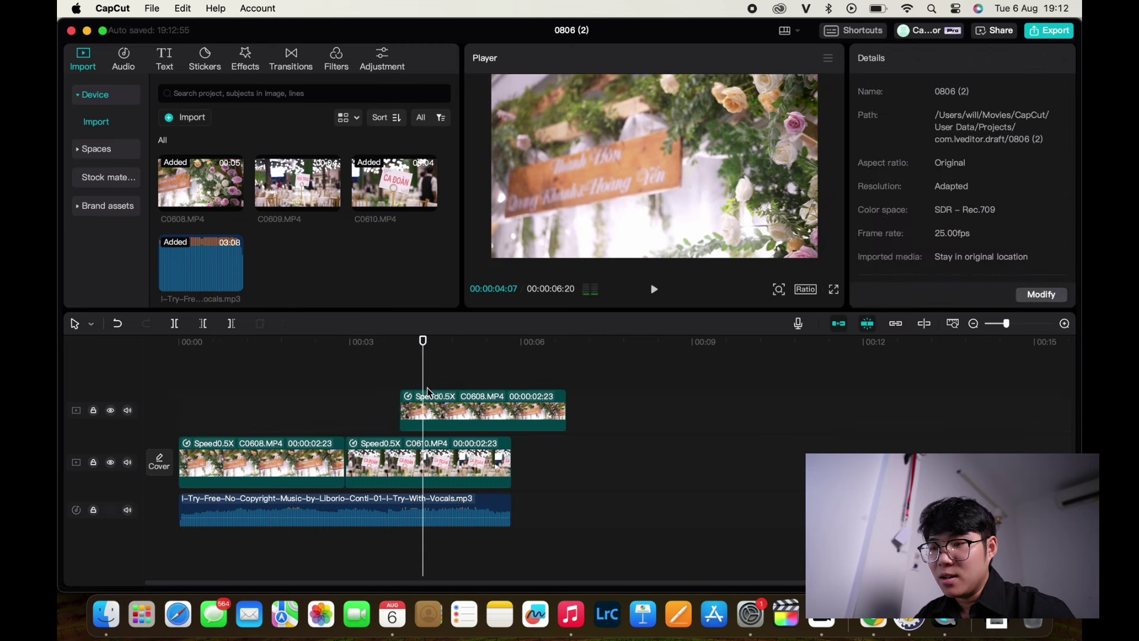
# Toggle the overlapping C0608.MP4 copy off and on repeatedly, then delete it from the upper track
pyautogui.click(431, 409)
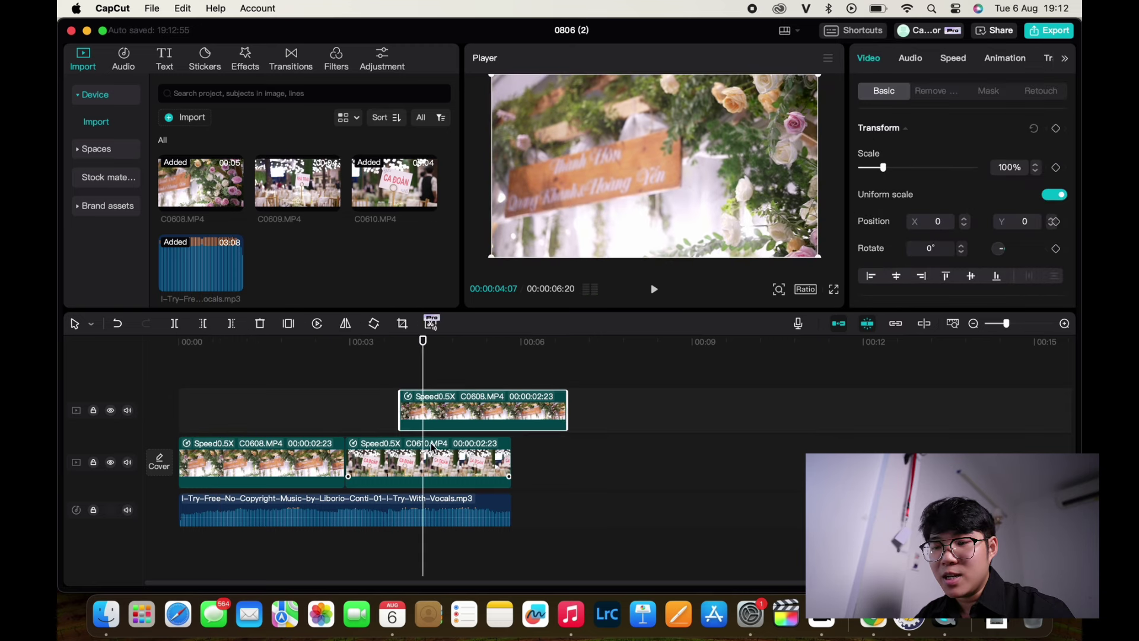
pyautogui.press('v')
pyautogui.press('v')
pyautogui.press('v')
pyautogui.press('v')
pyautogui.press('v')
pyautogui.press('v')
pyautogui.press('Delete')
# Examine the available timeline cursor modes, such as Select, Split, Select leftward and Select rightward
pyautogui.click(296, 412)
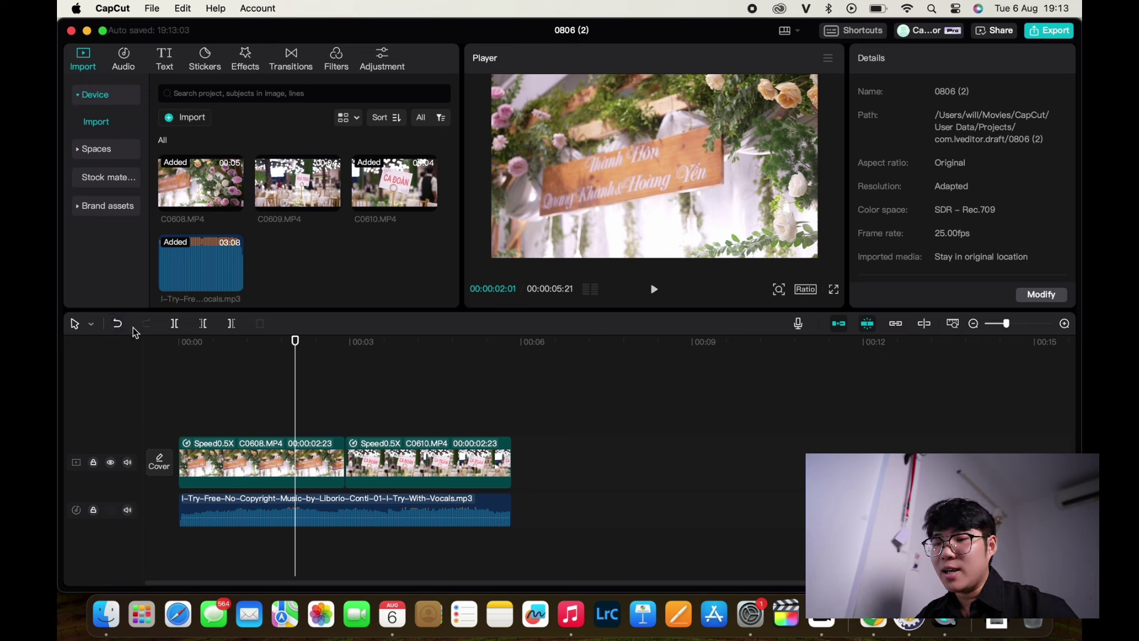
pyautogui.click(91, 324)
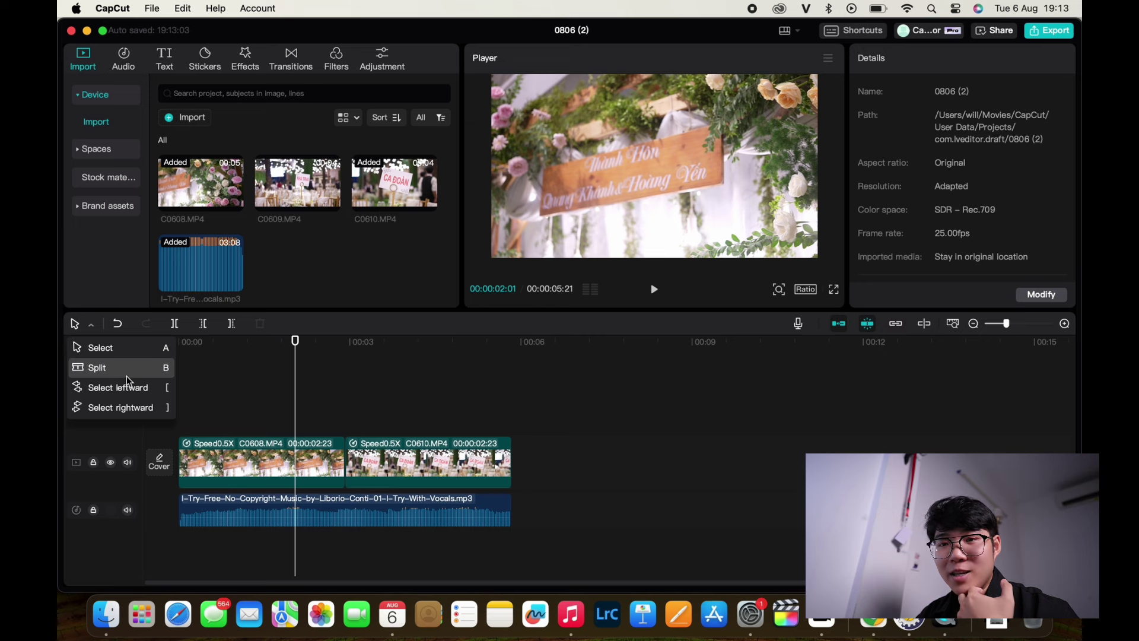
pyautogui.click(296, 468)
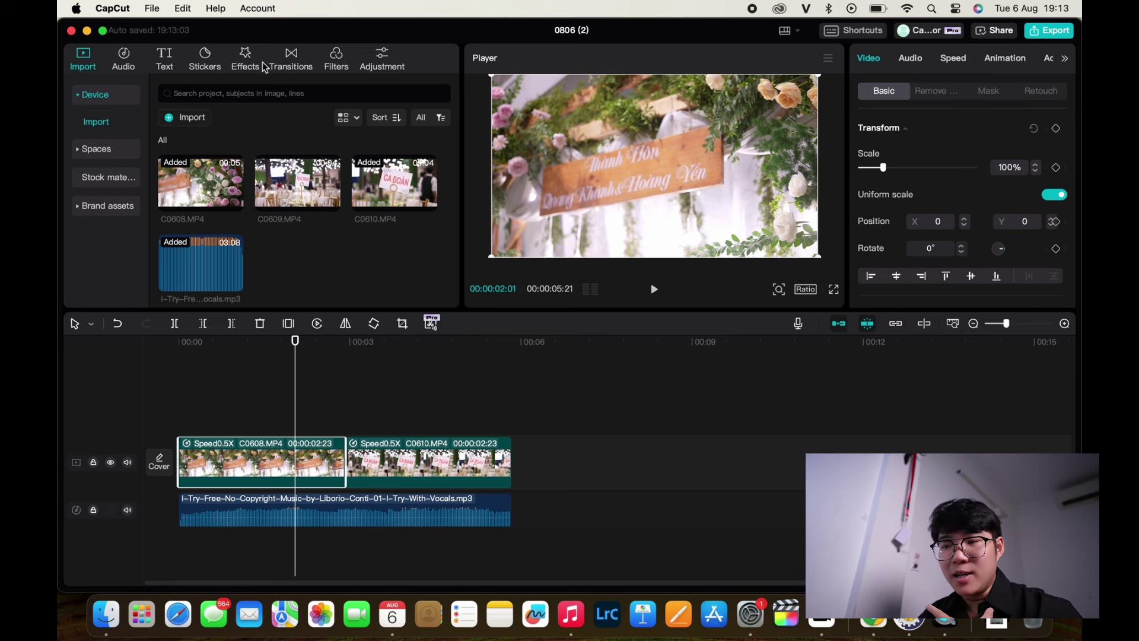
# Add the Glare II transition from the Trending collection between C0608.MP4 and C0610.MP4
pyautogui.click(293, 70)
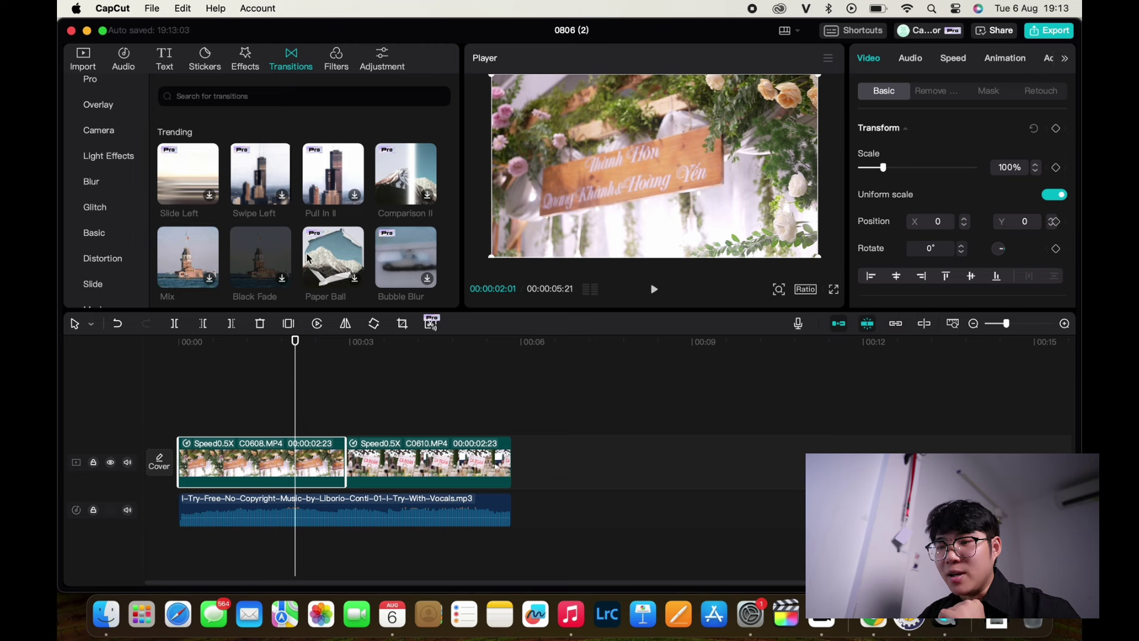
pyautogui.scroll(-3, 311, 213)
pyautogui.scroll(-5, 323, 188)
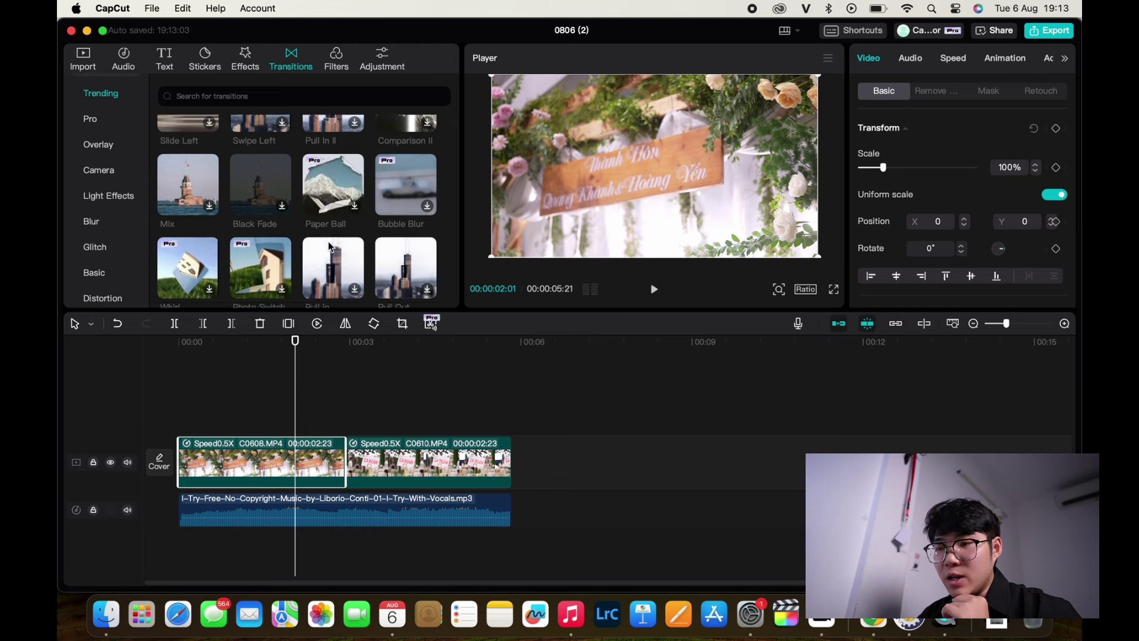
pyautogui.moveTo(186, 221); pyautogui.dragTo(334, 452)
pyautogui.click(308, 425)
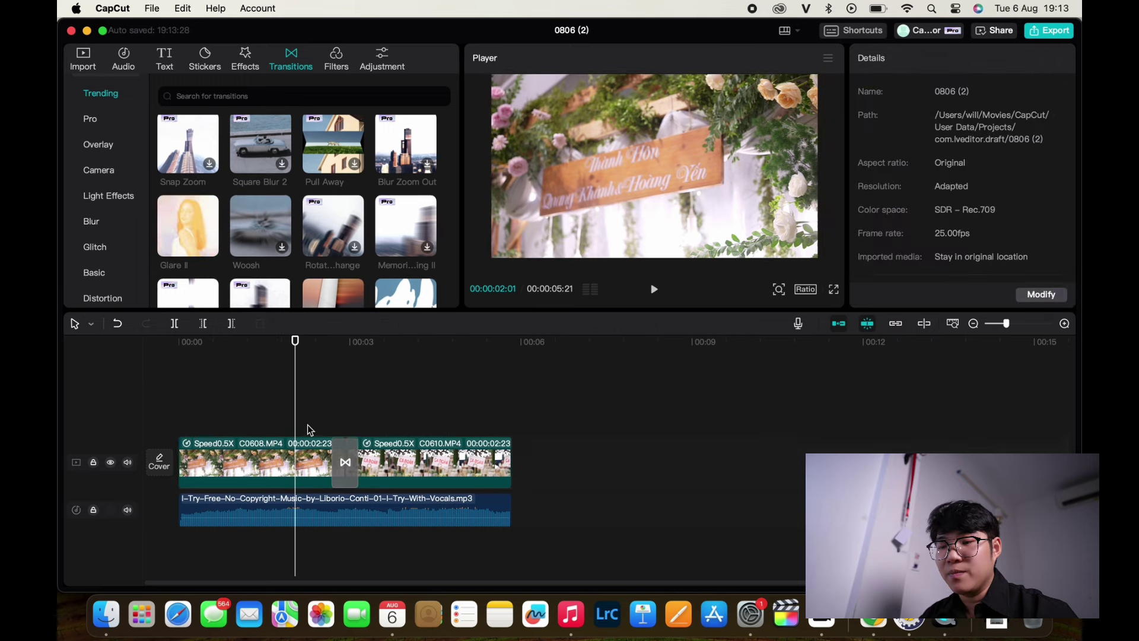
# Play across the Glare II transition between C0608.MP4 and C0610.MP4, and undo adding that transition
pyautogui.press('space')
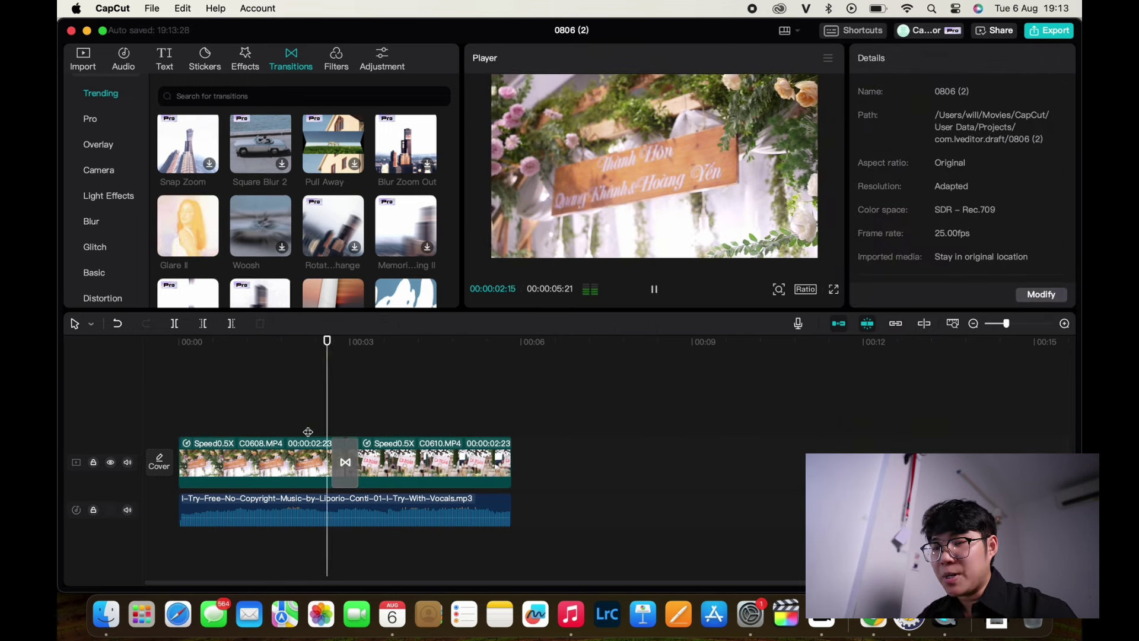
pyautogui.press('space')
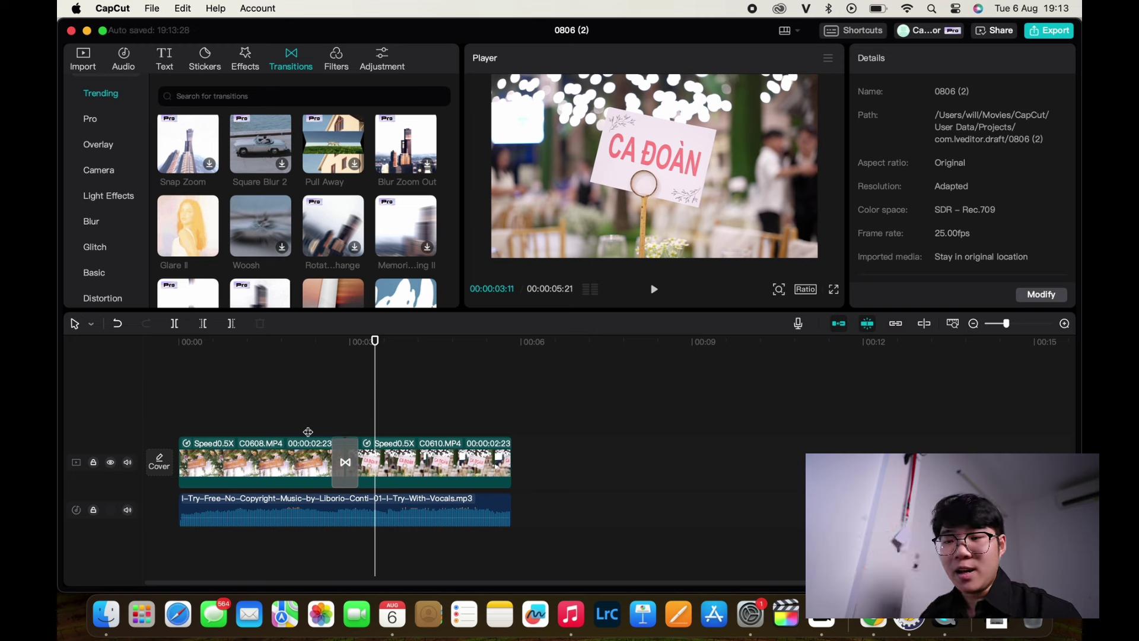
pyautogui.click(269, 382)
pyautogui.scroll(-1, 289, 245)
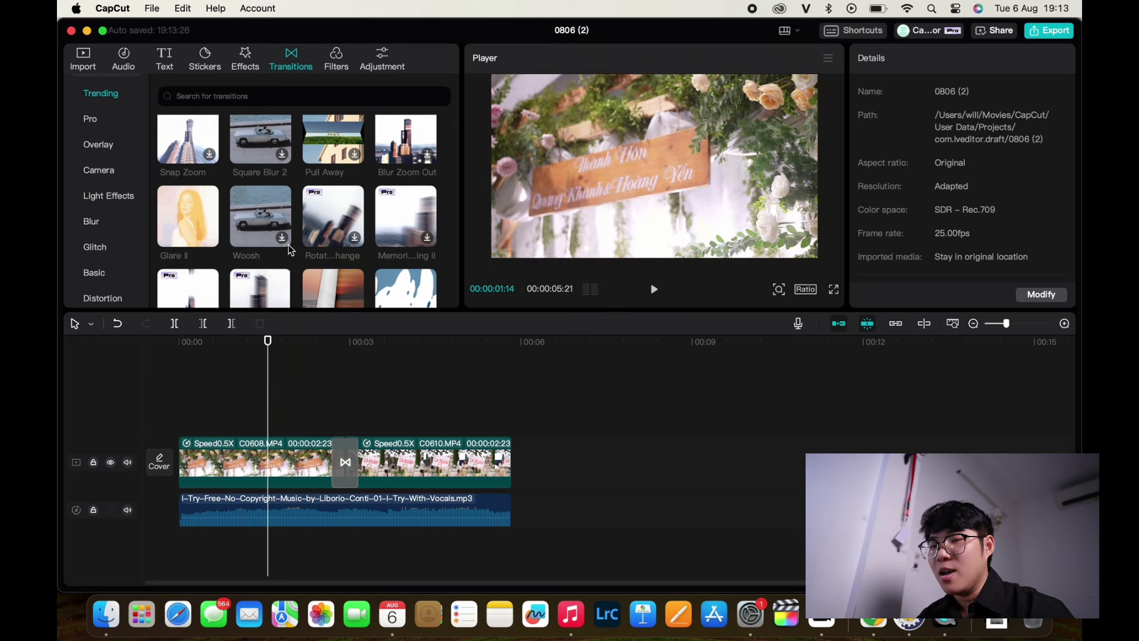
pyautogui.press('super+z')
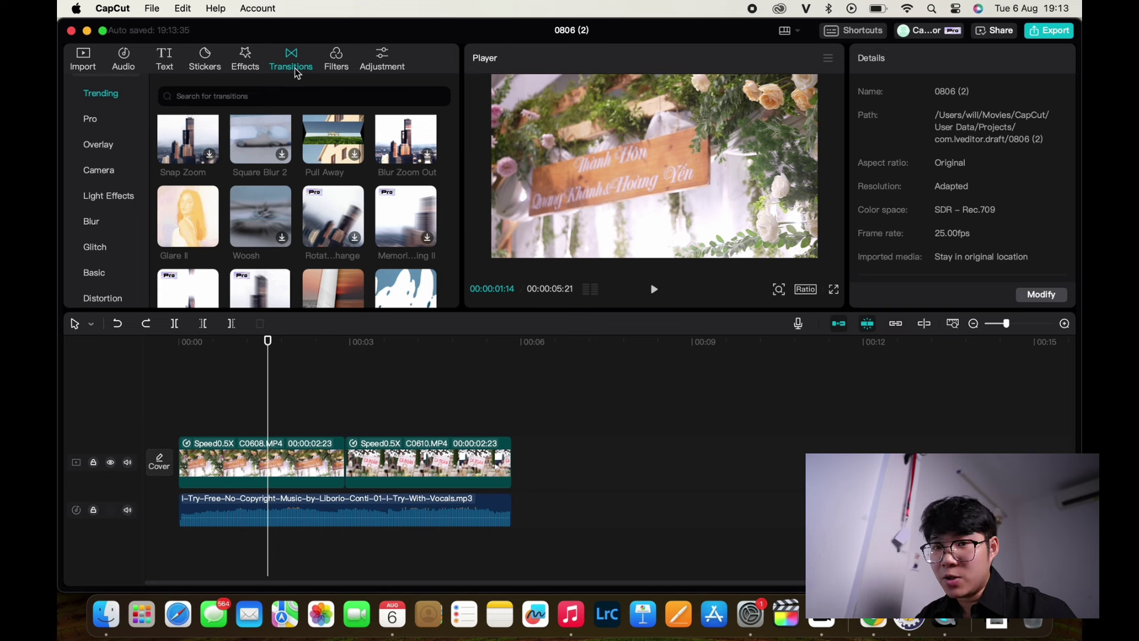
# Apply the Leak 1 video effect to both C0608.MP4 and C0610.MP4 and play the clips to preview it
pyautogui.click(254, 63)
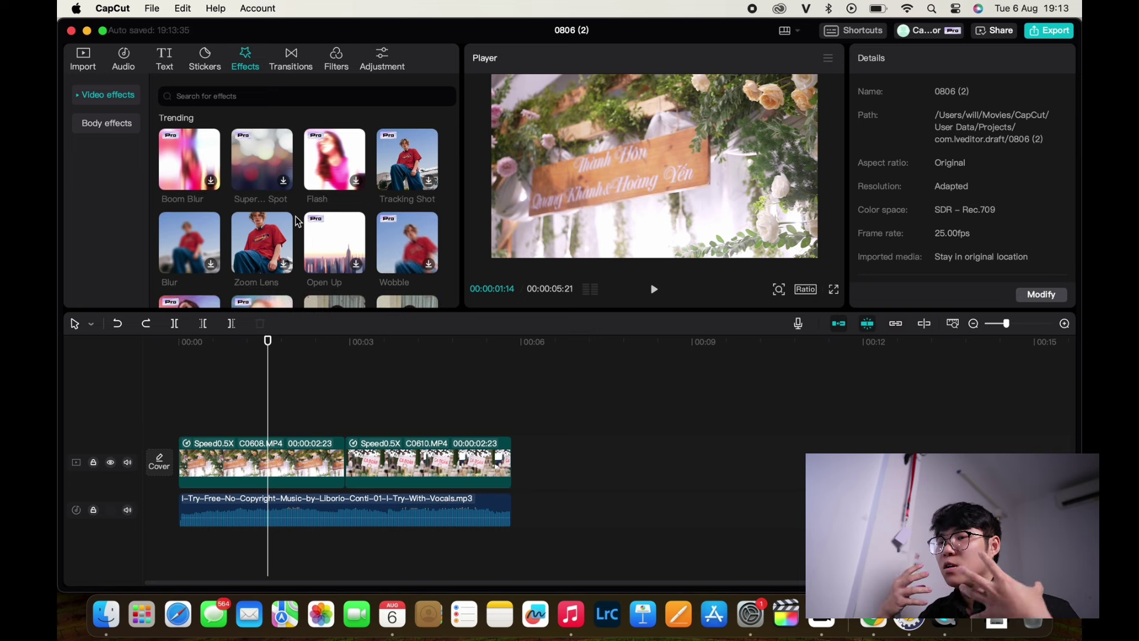
pyautogui.scroll(-5, 315, 248)
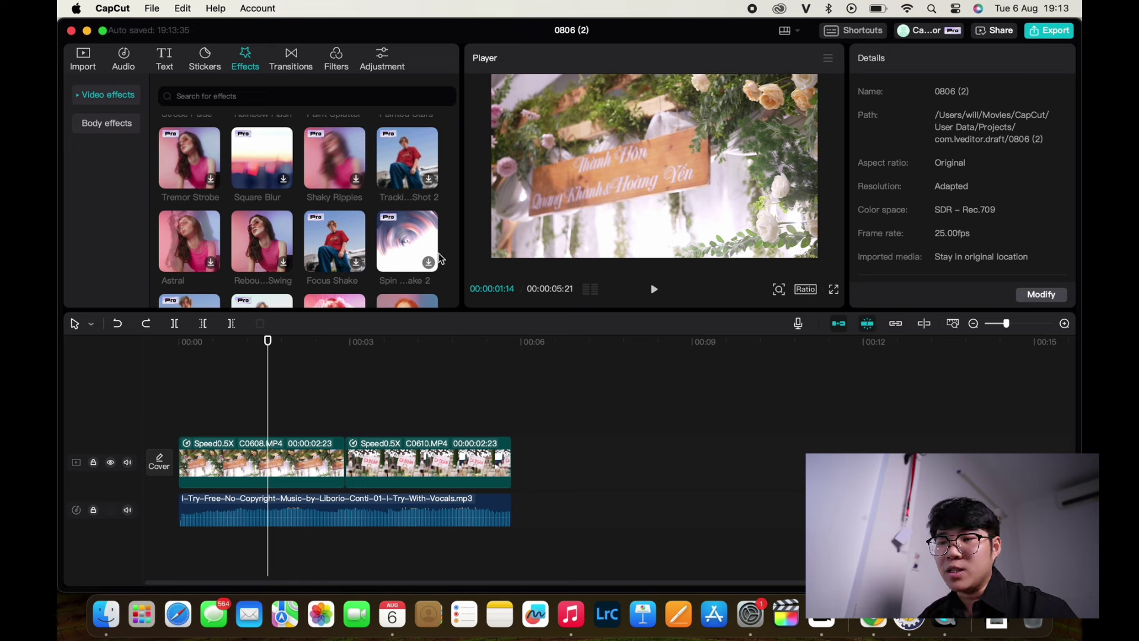
pyautogui.scroll(-3, 439, 252)
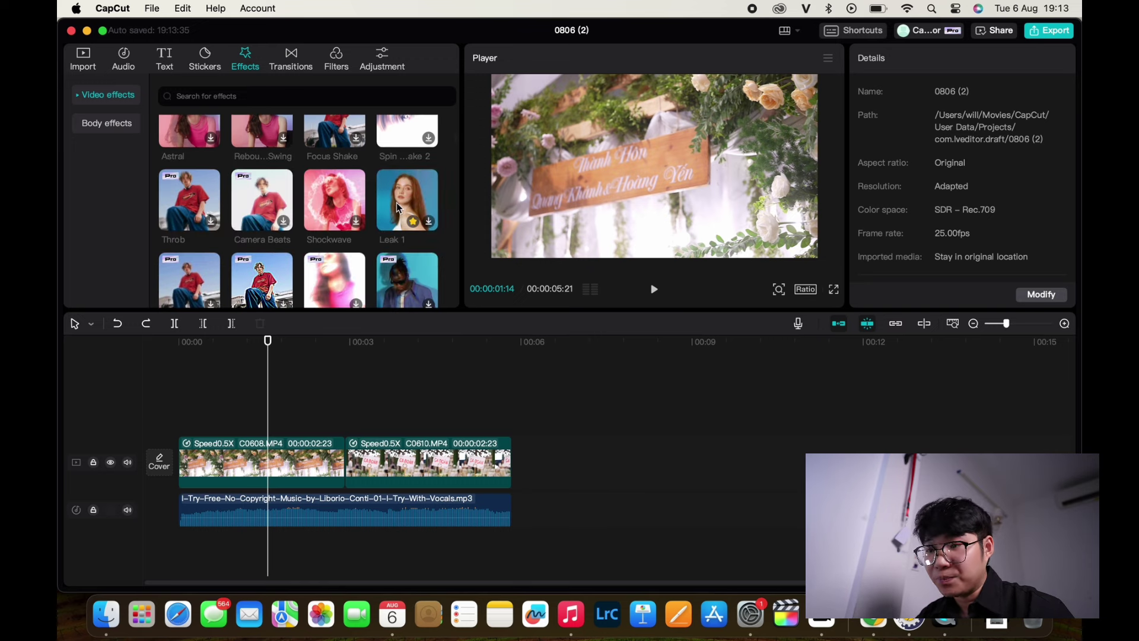
pyautogui.moveTo(372, 295); pyautogui.dragTo(279, 464)
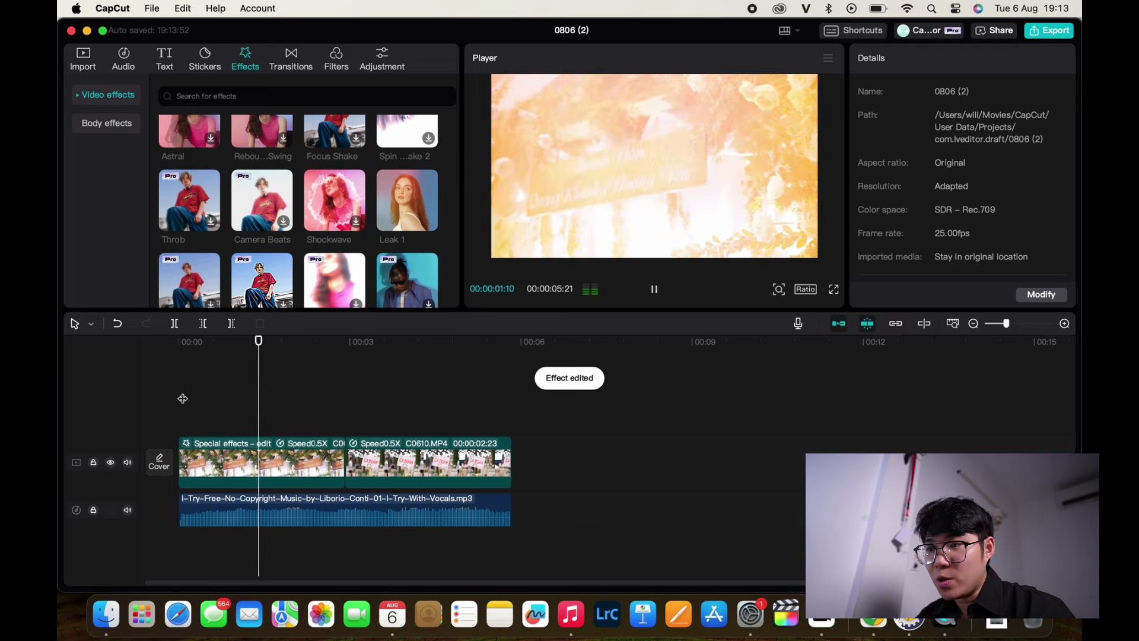
pyautogui.moveTo(389, 194); pyautogui.dragTo(394, 454)
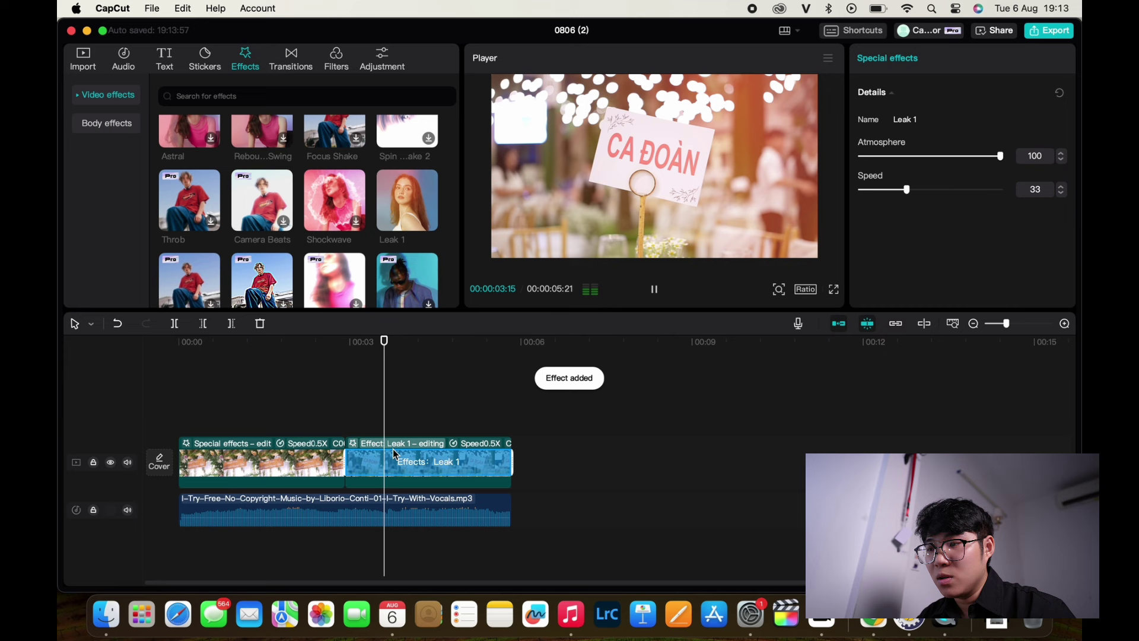
pyautogui.press('space')
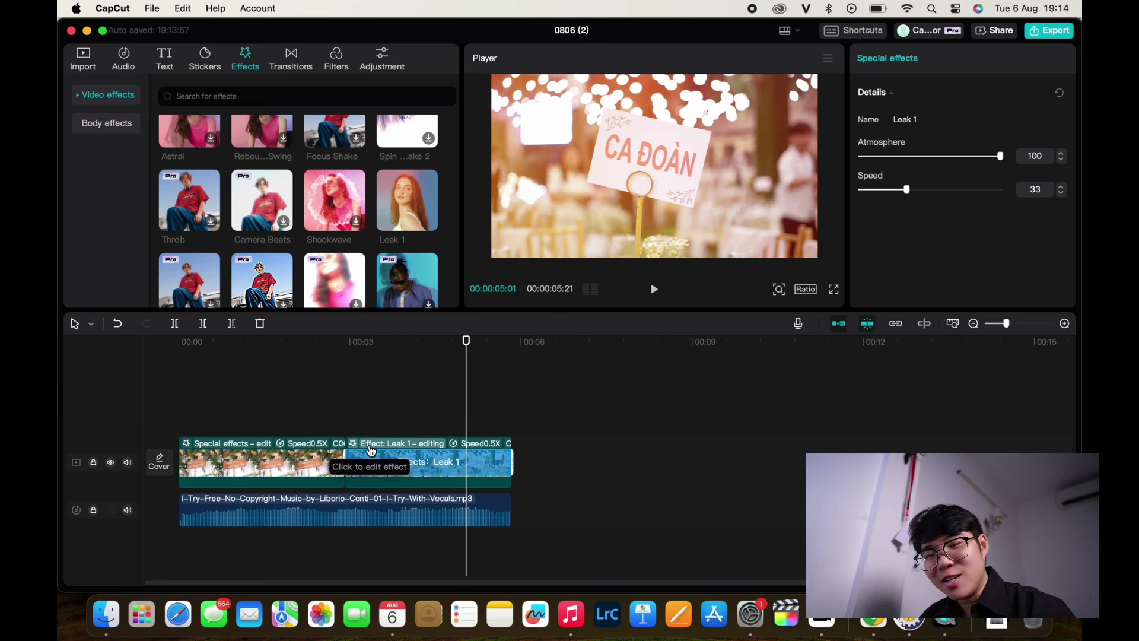
pyautogui.click(272, 403)
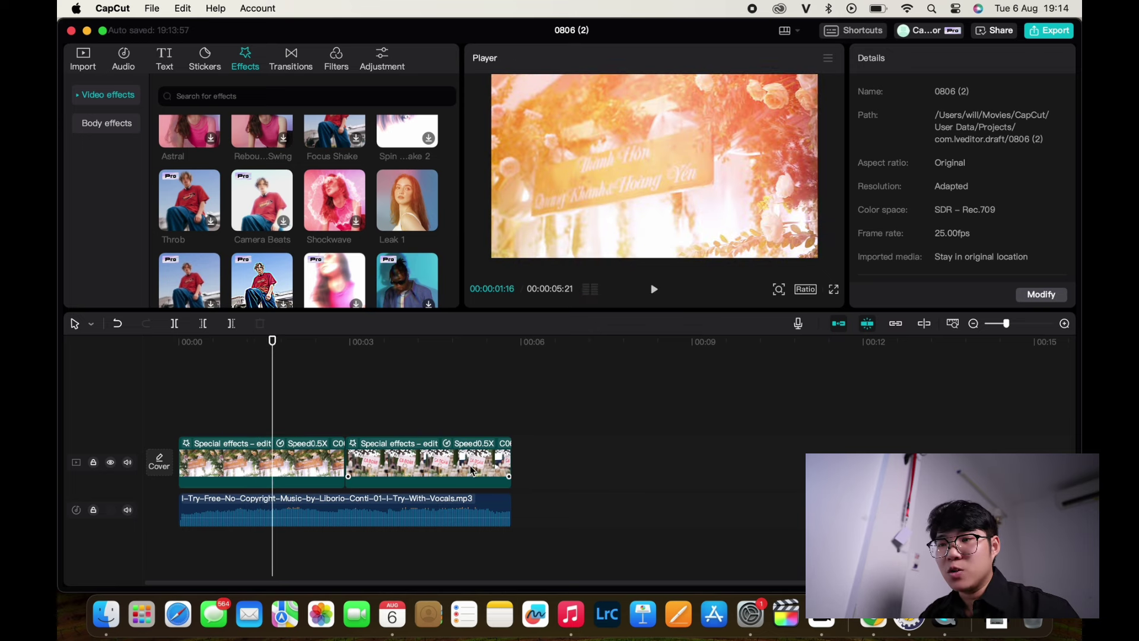
# Export the project as an mp4 video at 1080P and 25fps with the HEVC codec, and pause the 9:16 preview
pyautogui.click(1048, 31)
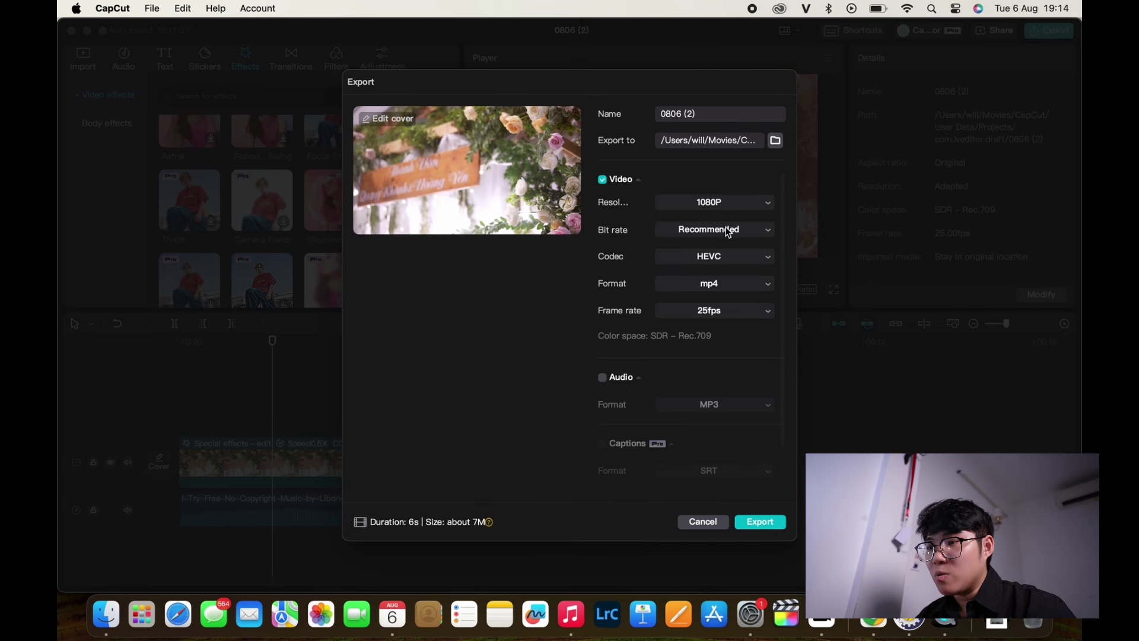
pyautogui.click(686, 205)
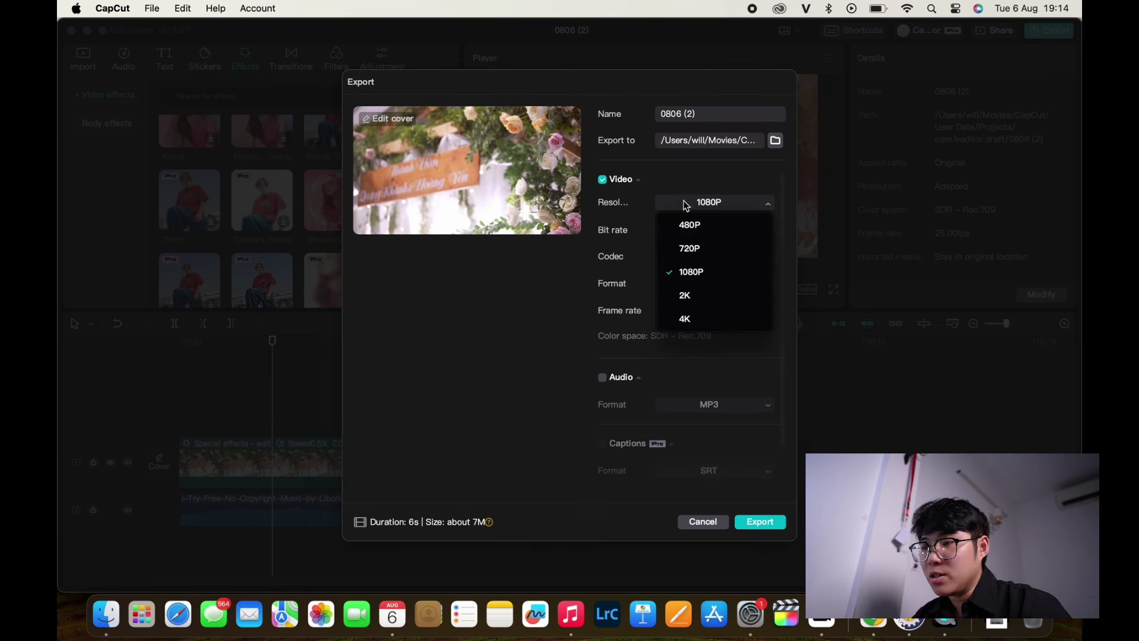
pyautogui.click(707, 274)
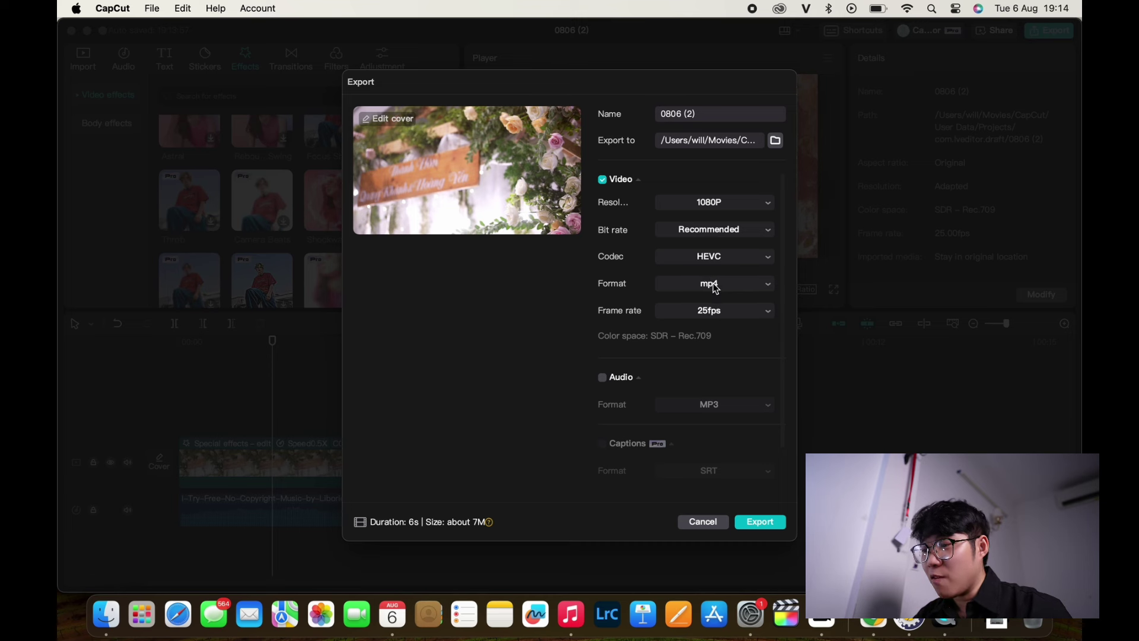
pyautogui.click(715, 288)
pyautogui.click(691, 330)
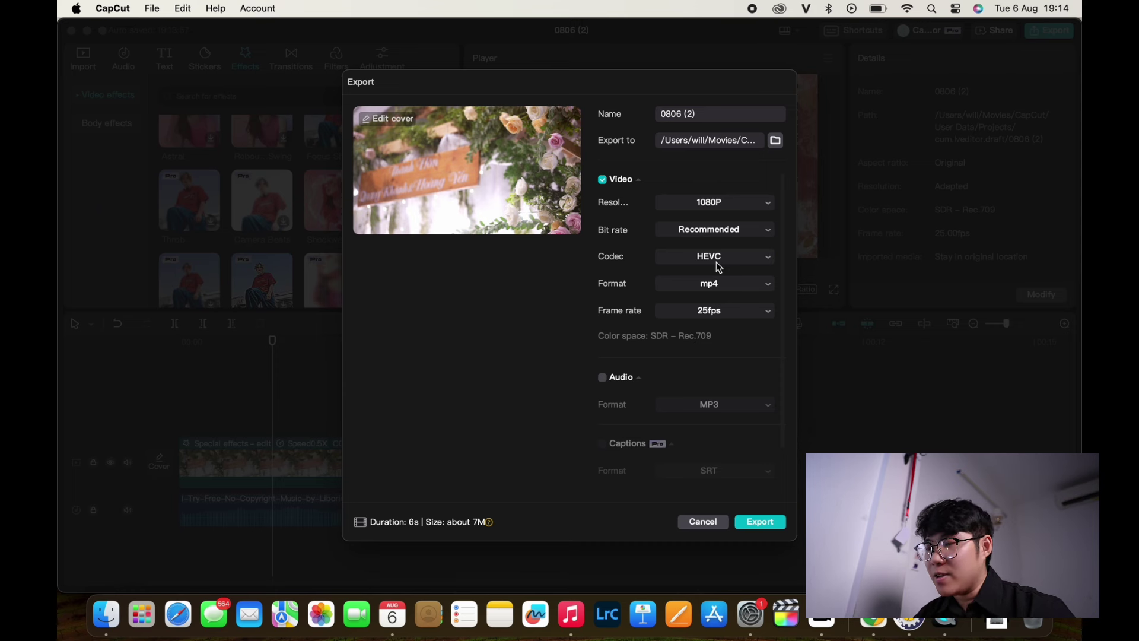
pyautogui.click(746, 315)
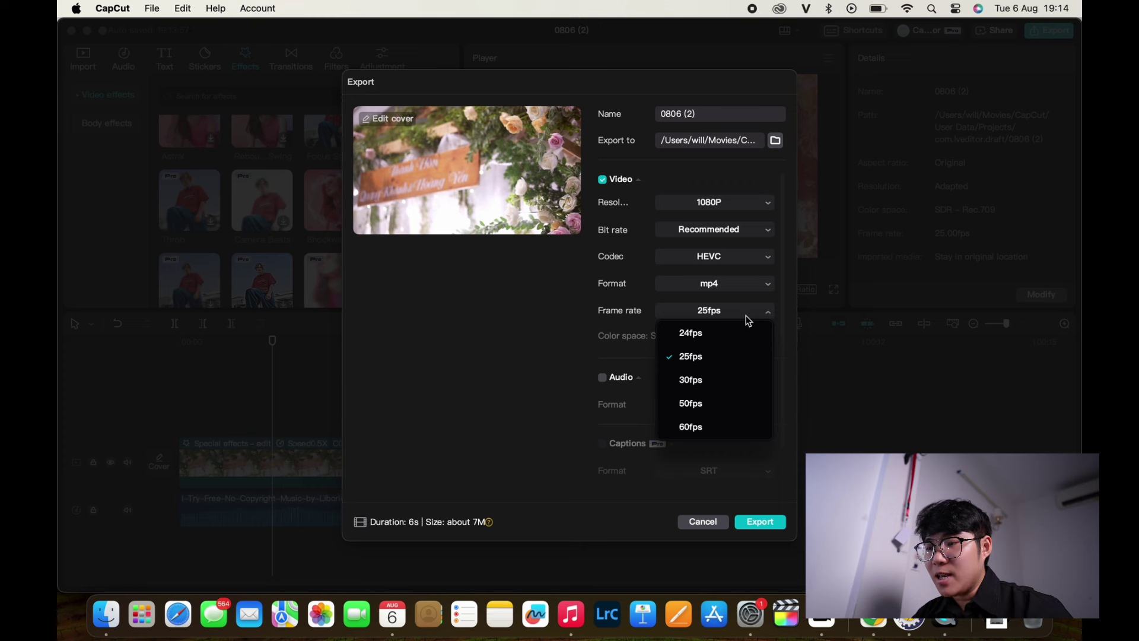
pyautogui.click(716, 361)
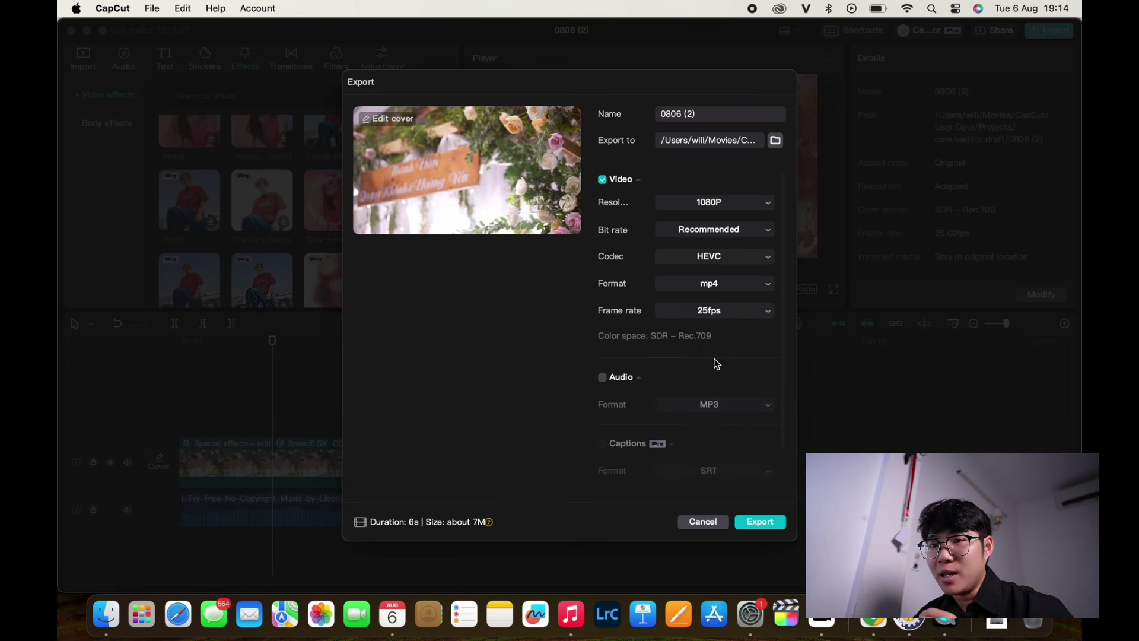
pyautogui.click(774, 524)
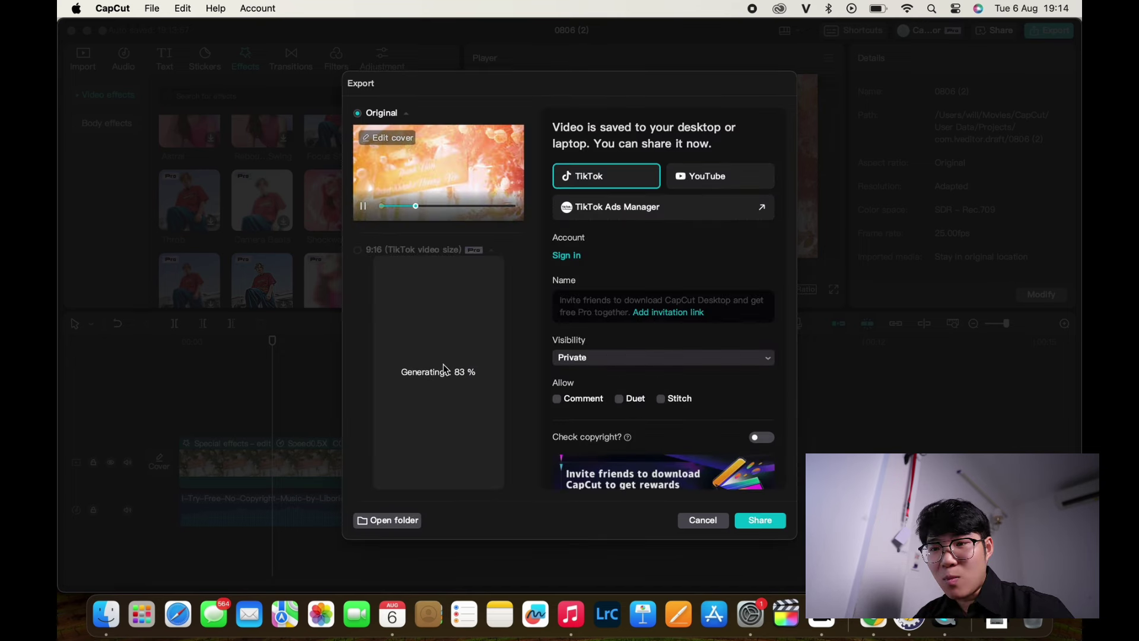
pyautogui.click(385, 475)
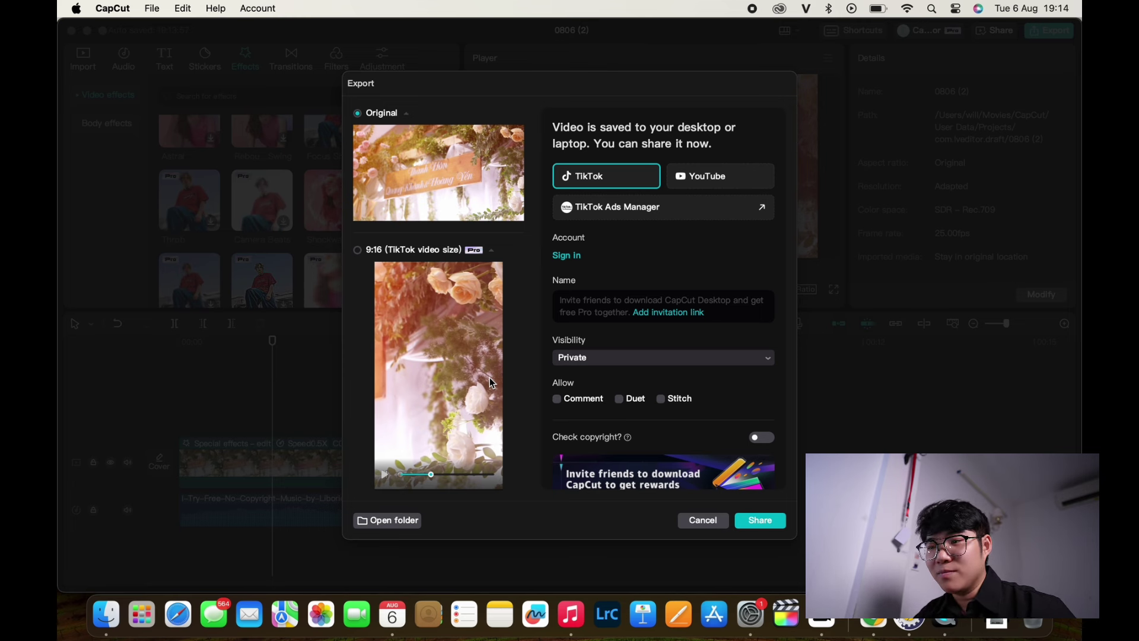
# Close the finished export and export the project again at 4K resolution
pyautogui.click(703, 520)
pyautogui.click(1062, 33)
pyautogui.click(727, 206)
pyautogui.click(708, 319)
pyautogui.click(759, 521)
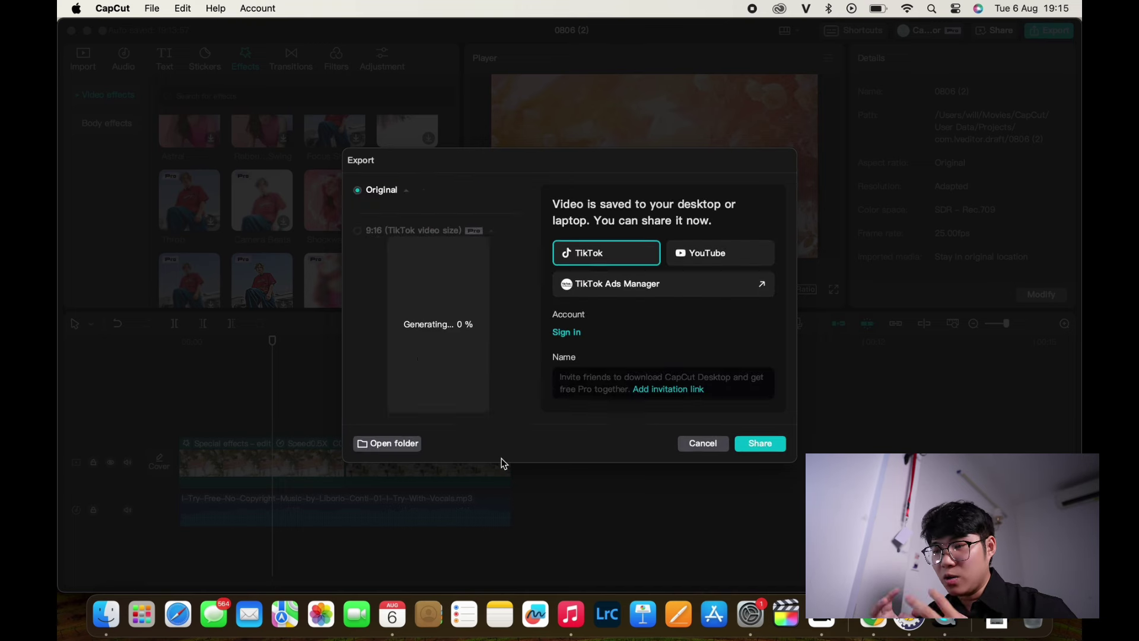
# Open the folder of exported videos in Finder and close the export dialog
pyautogui.click(392, 520)
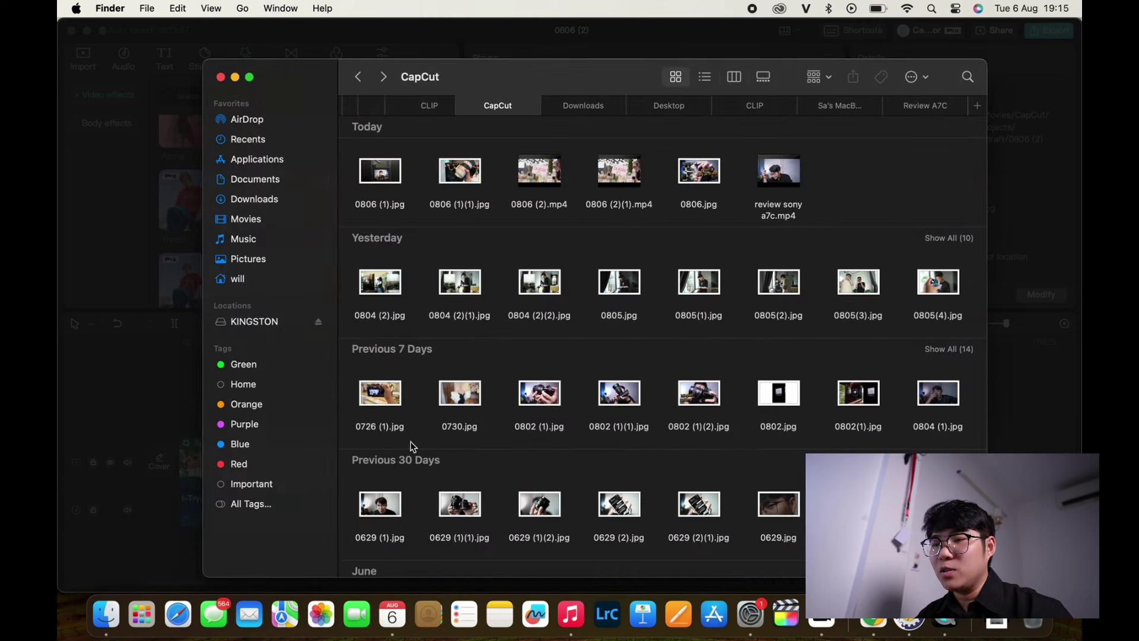
pyautogui.press('super+w')
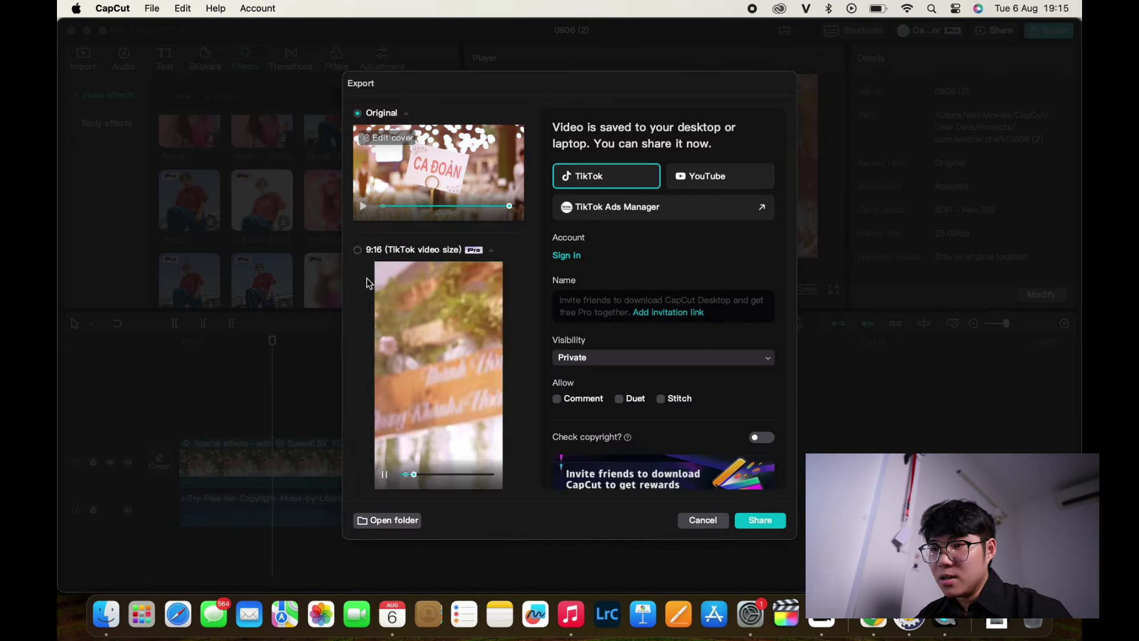
pyautogui.click(421, 397)
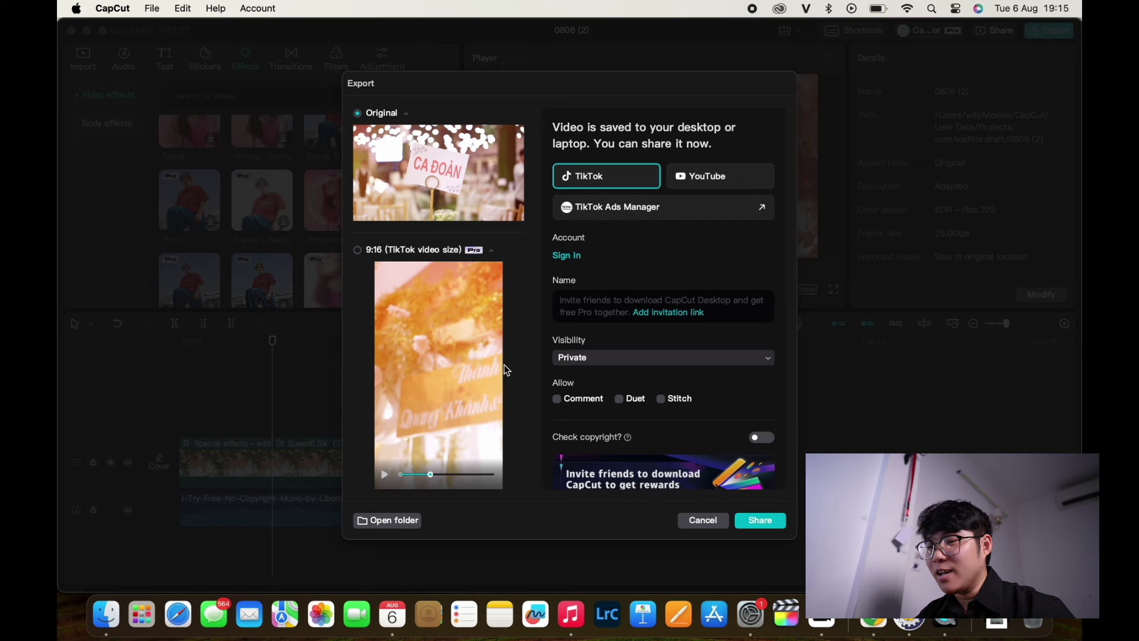
pyautogui.click(703, 520)
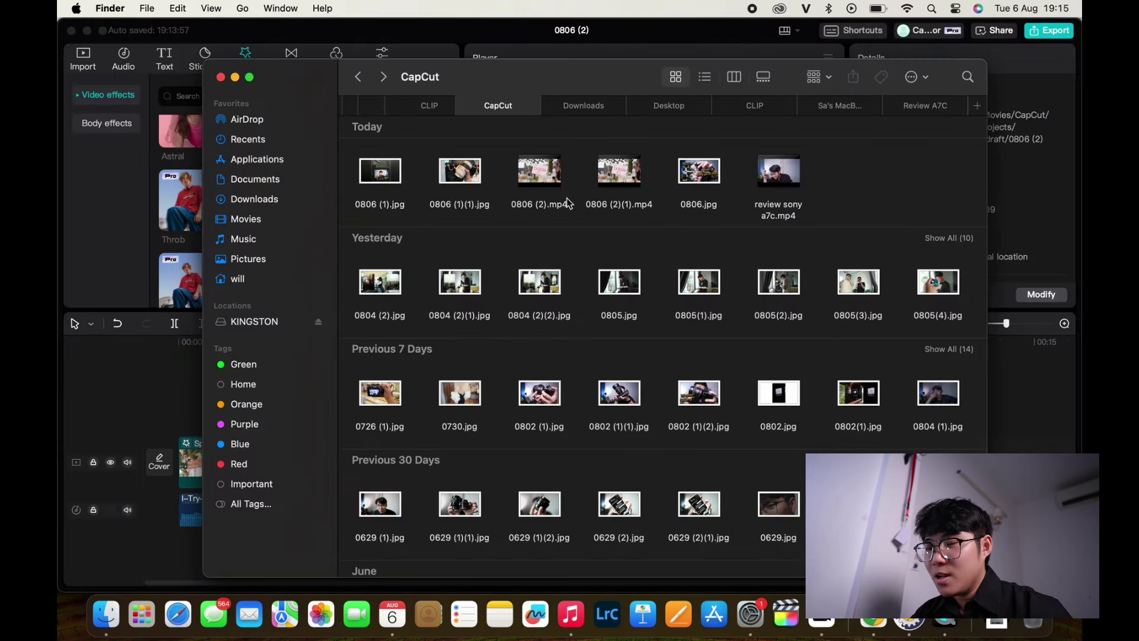
# Play a quick preview of the exported 0806 (2).mp4 in the CapCut folder, then close the preview
pyautogui.scroll(2, 708, 265)
pyautogui.scroll(-1, 707, 265)
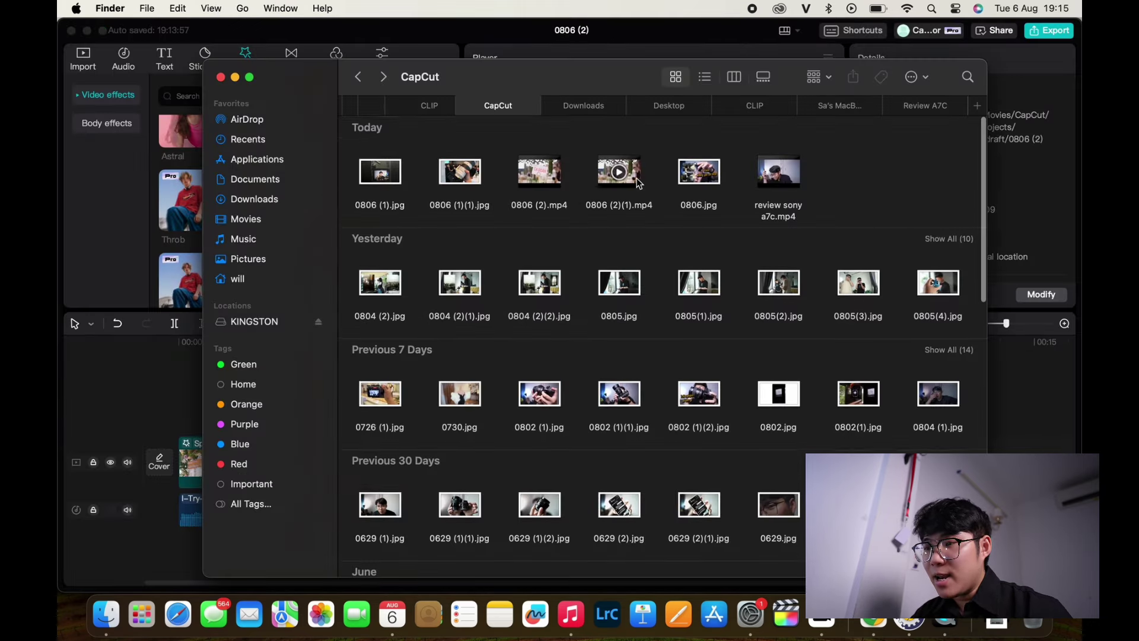
pyautogui.click(539, 170)
pyautogui.click(576, 182)
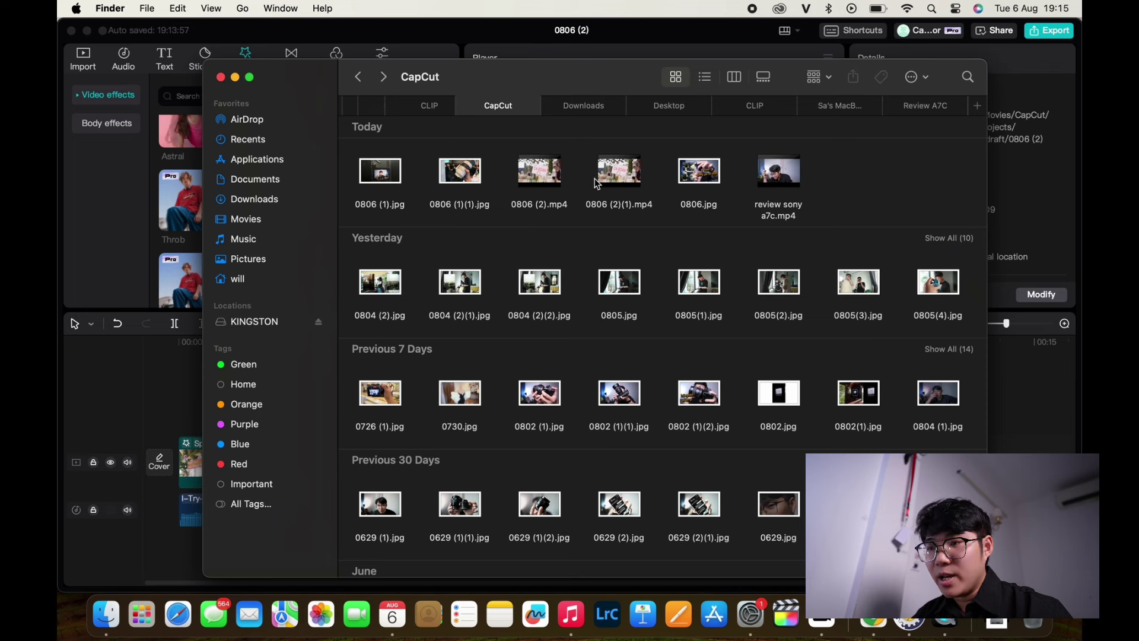
pyautogui.click(546, 172)
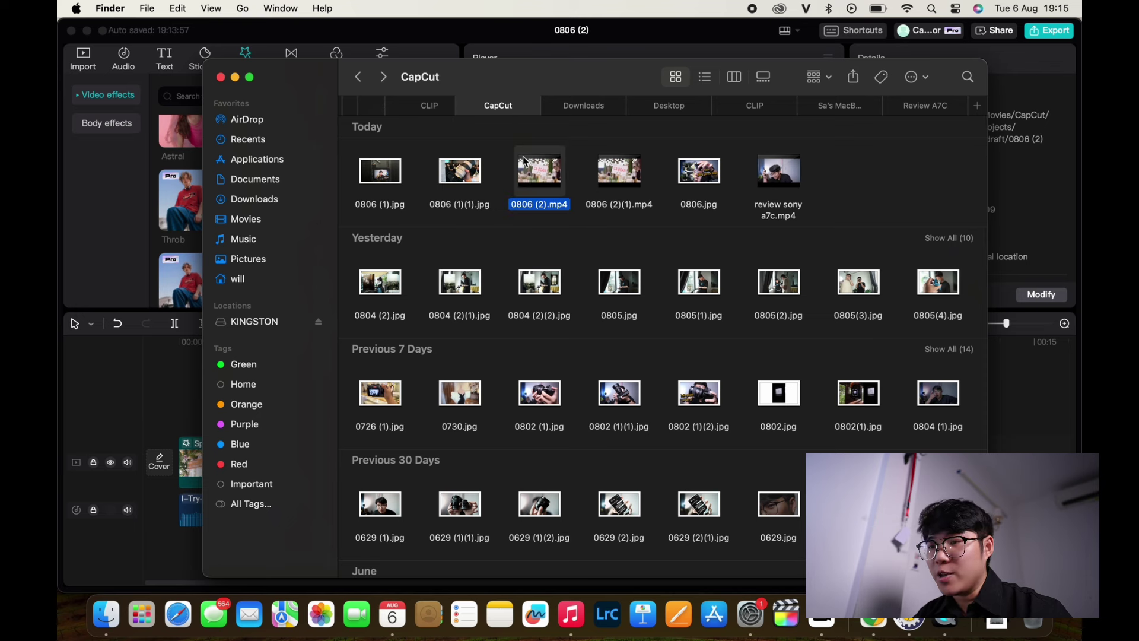
pyautogui.press('space')
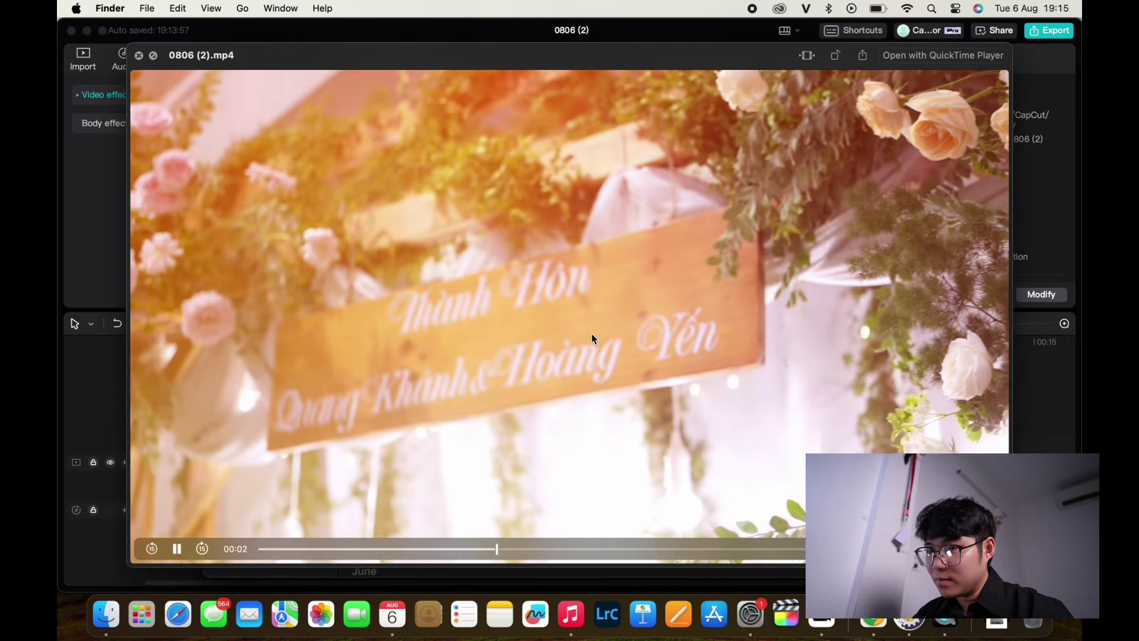
pyautogui.press('space')
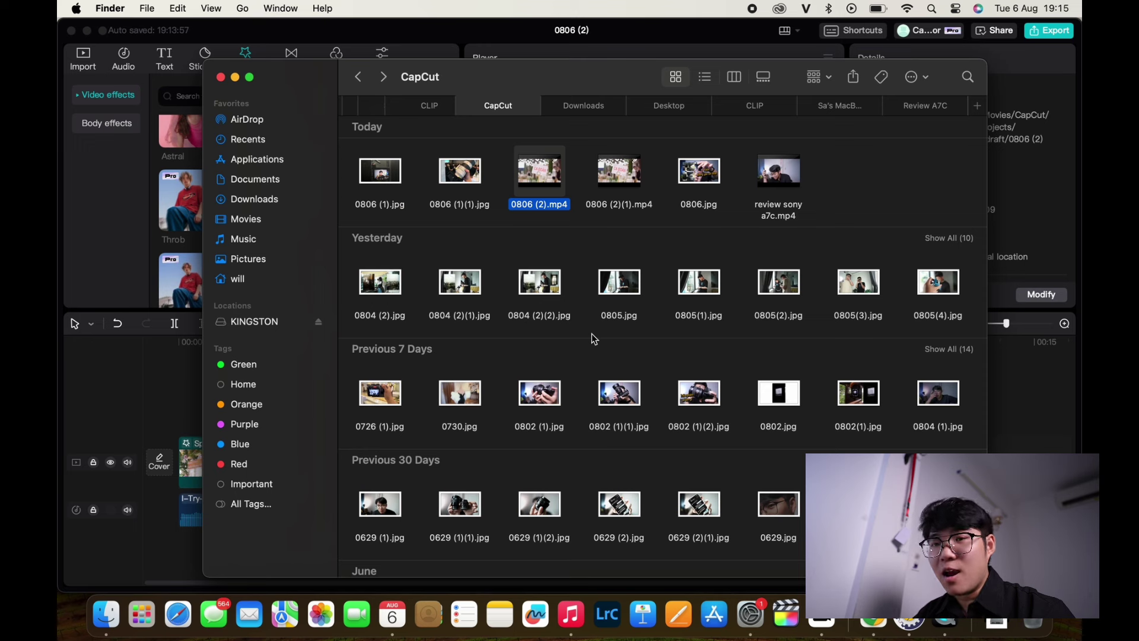